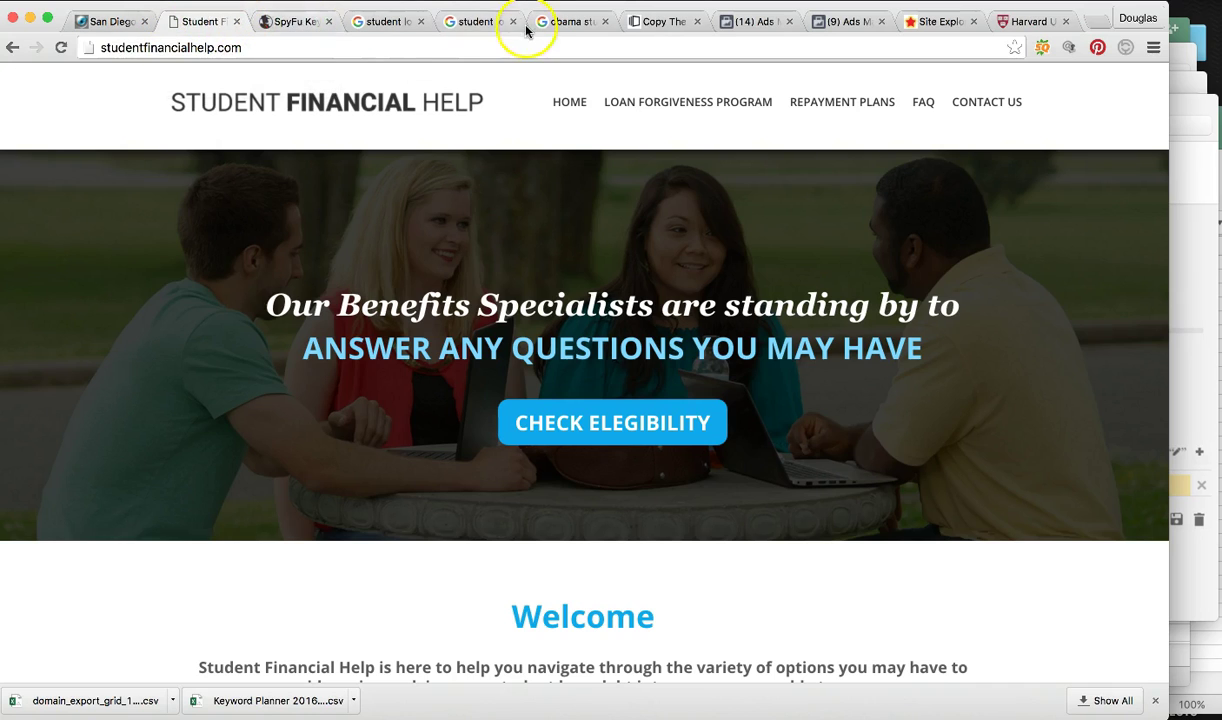
Review the ads and organic listings in the Google results for "student loan consolidation"
click(386, 22)
click(729, 323)
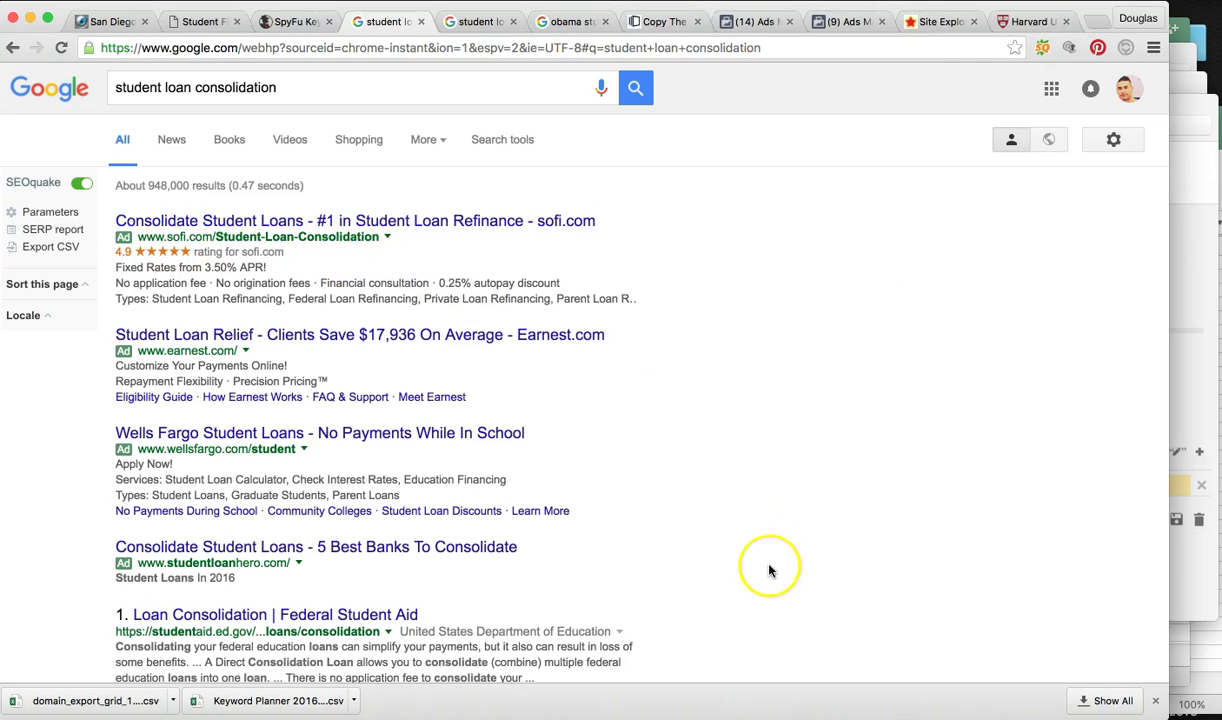
scroll(769, 567, down, 10)
scroll(769, 571, down, 5)
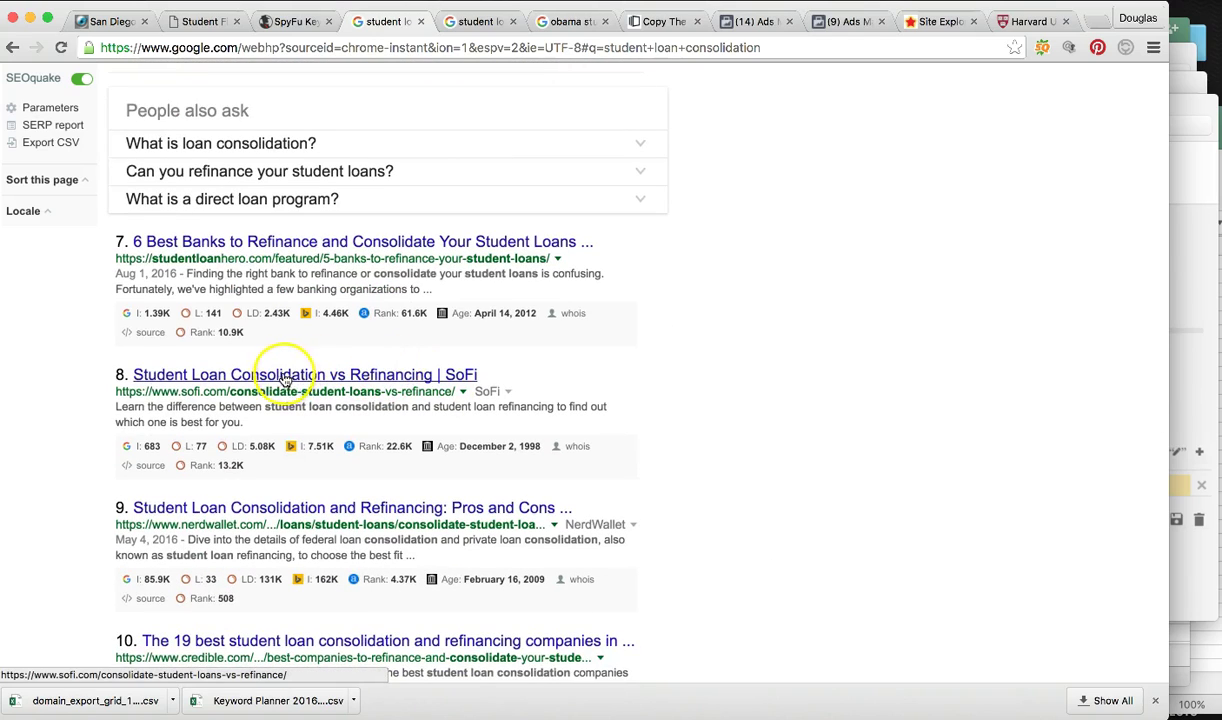
scroll(222, 360, up, 7)
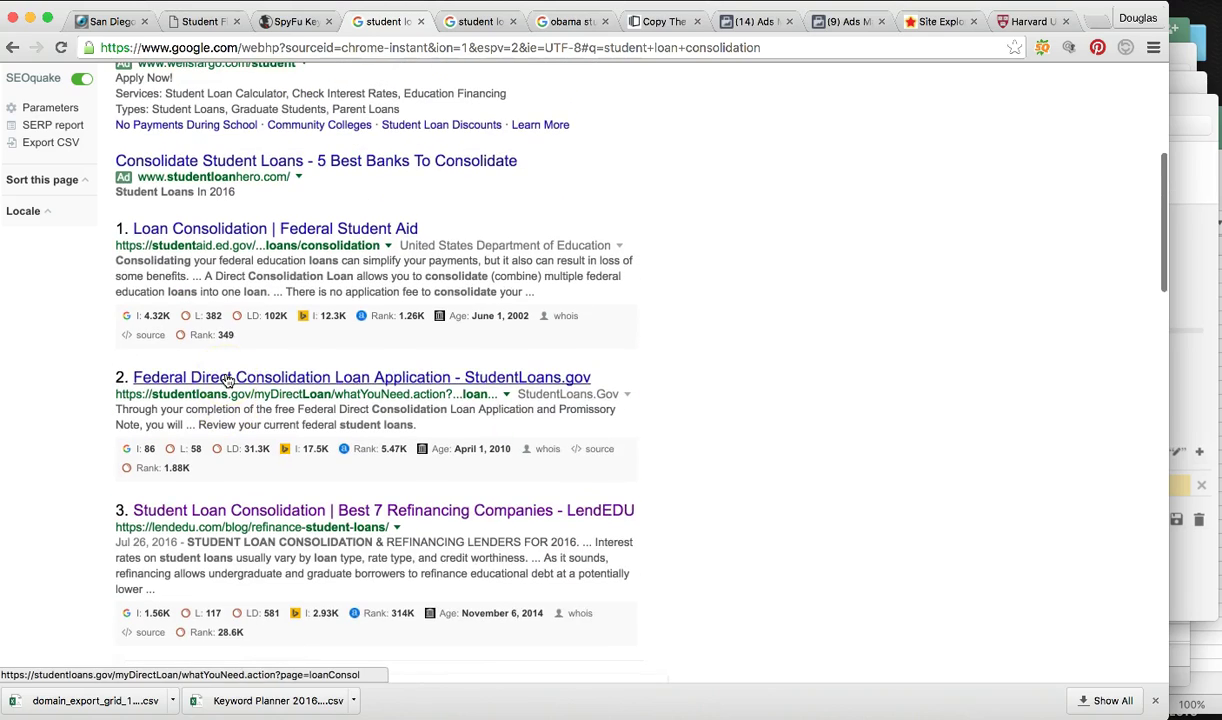
scroll(690, 526, up, 5)
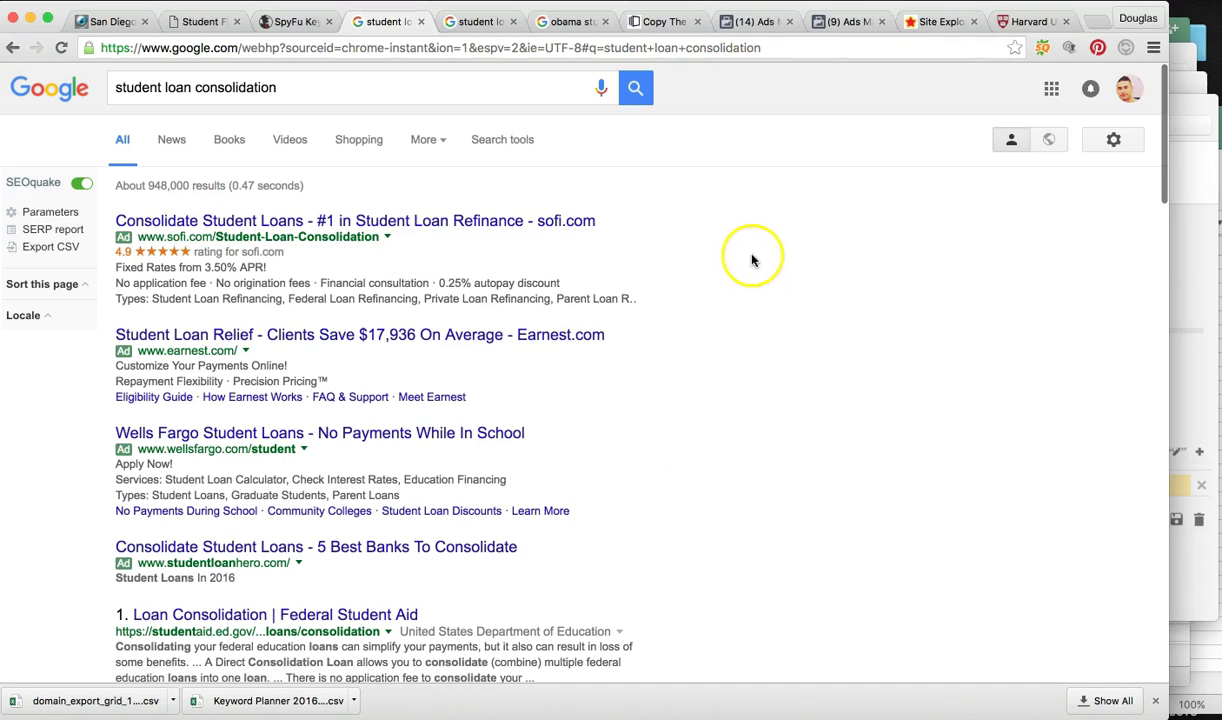
click(286, 22)
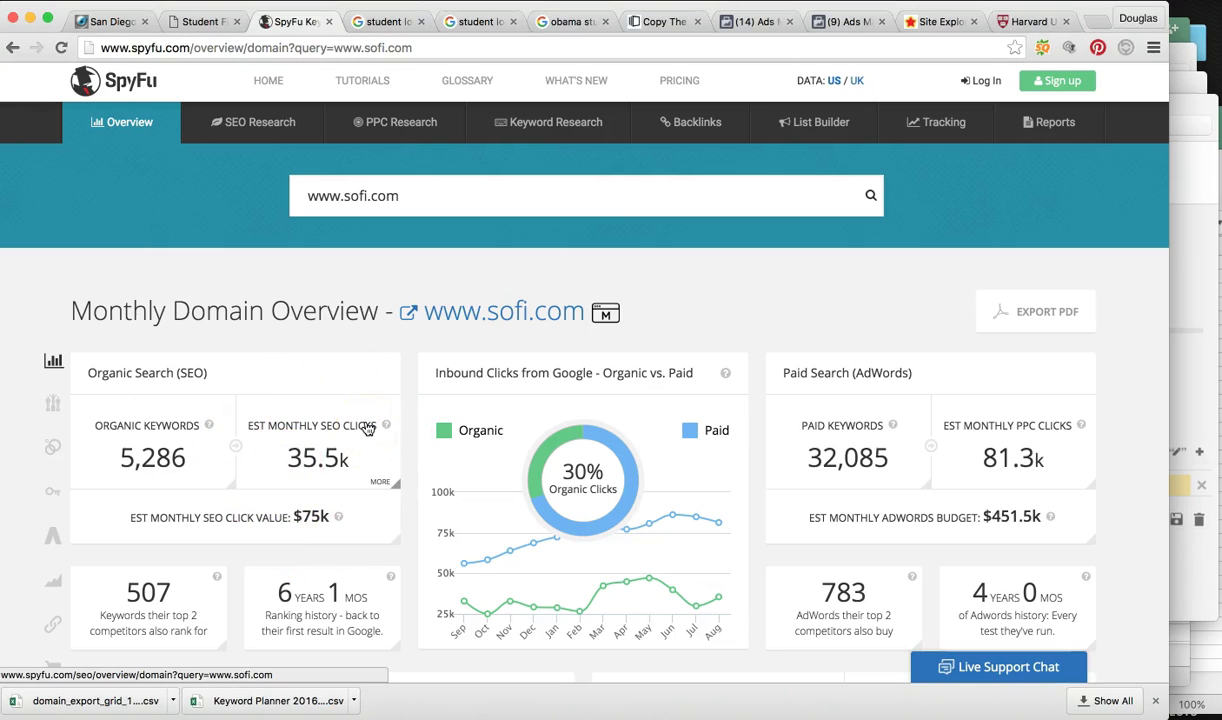
scroll(368, 428, up, 1)
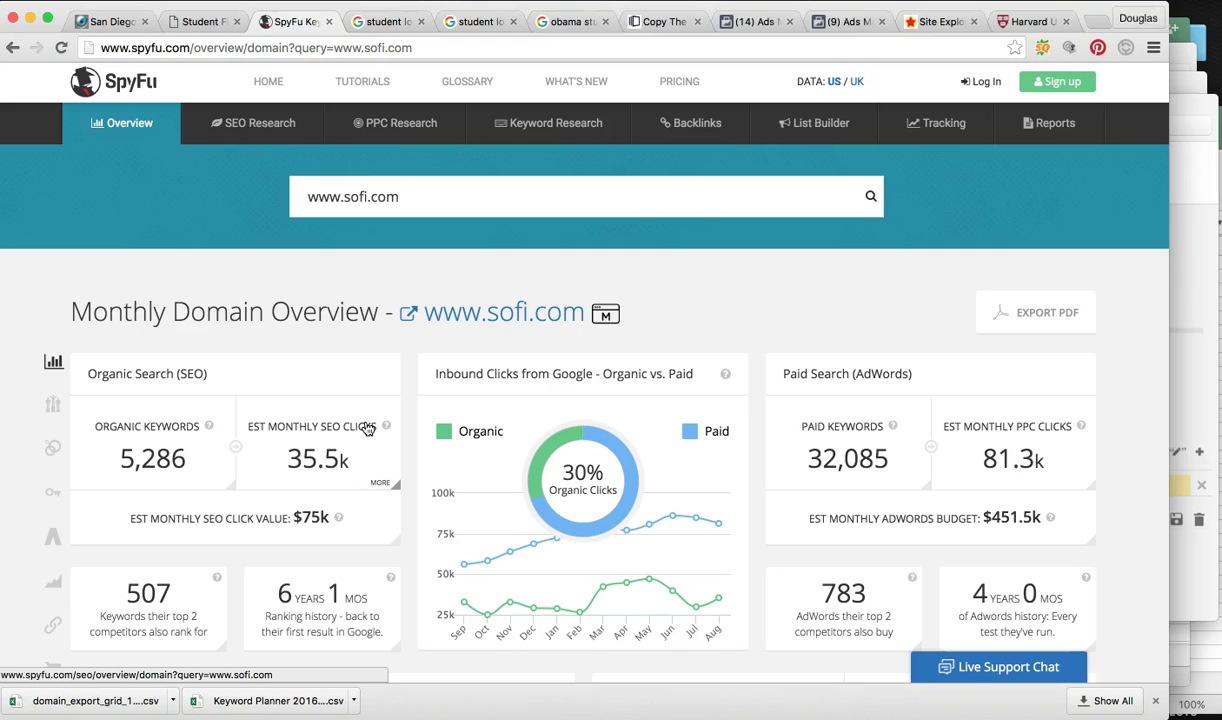
mouse_move(410, 125)
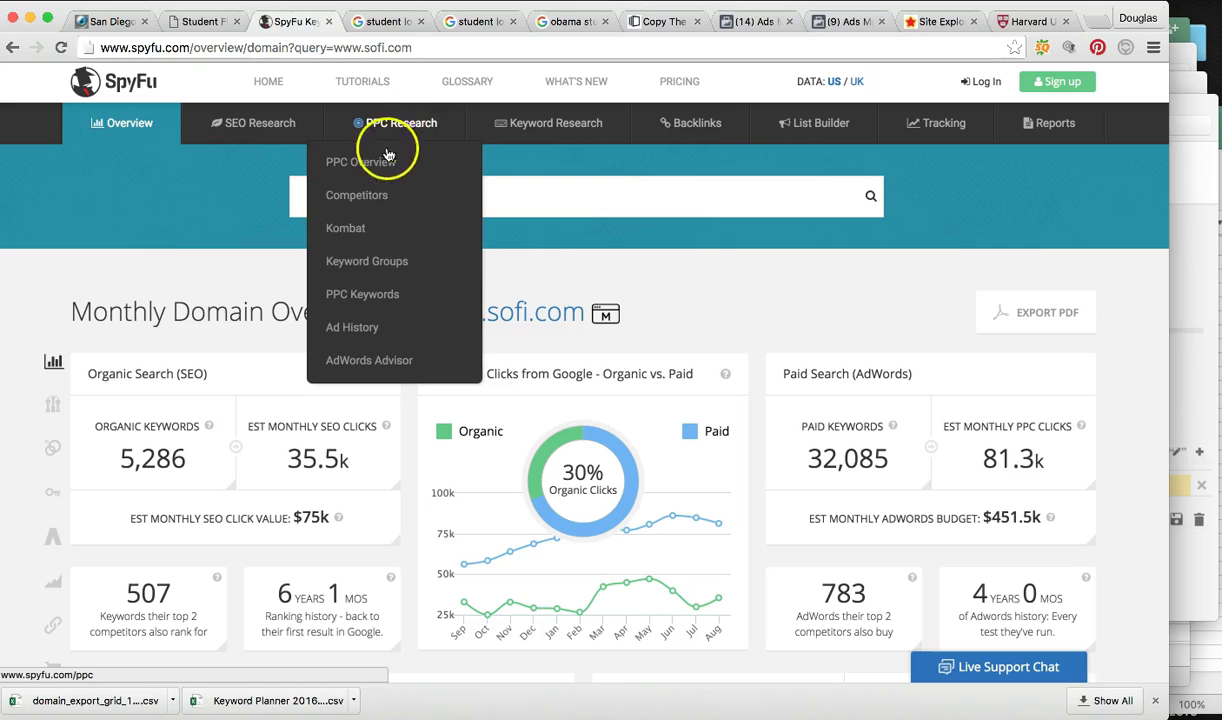
click(370, 296)
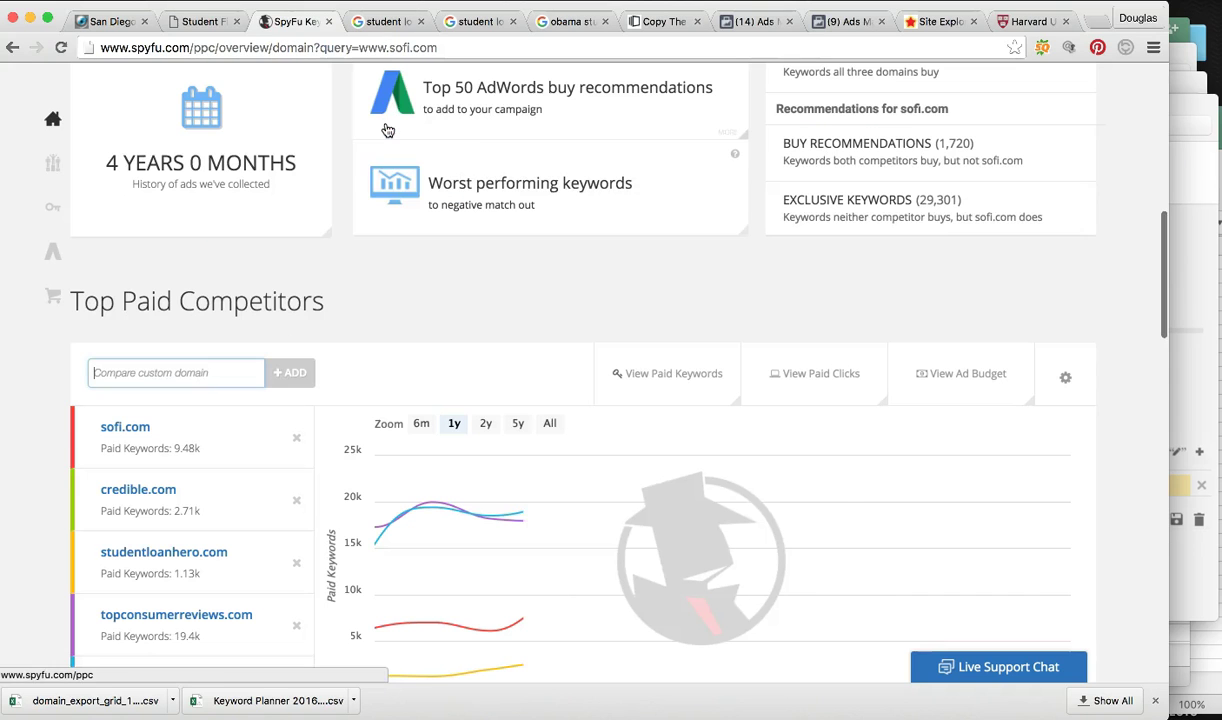
click(368, 152)
click(398, 130)
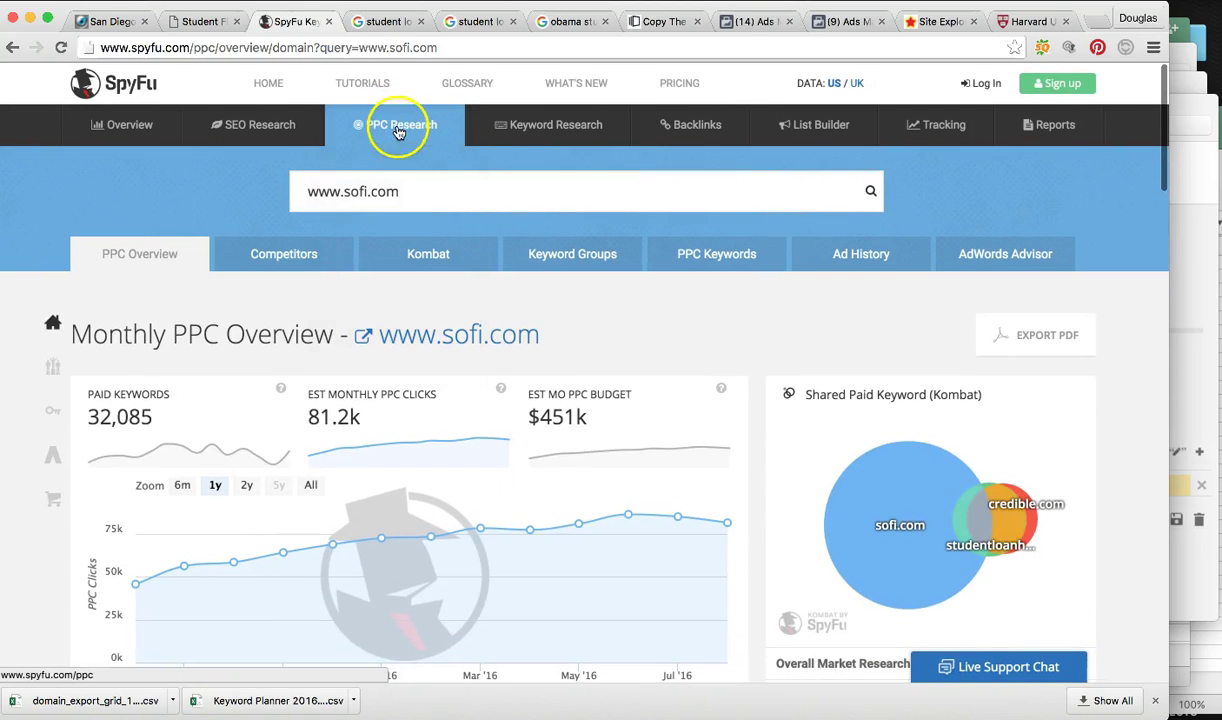
mouse_move(402, 126)
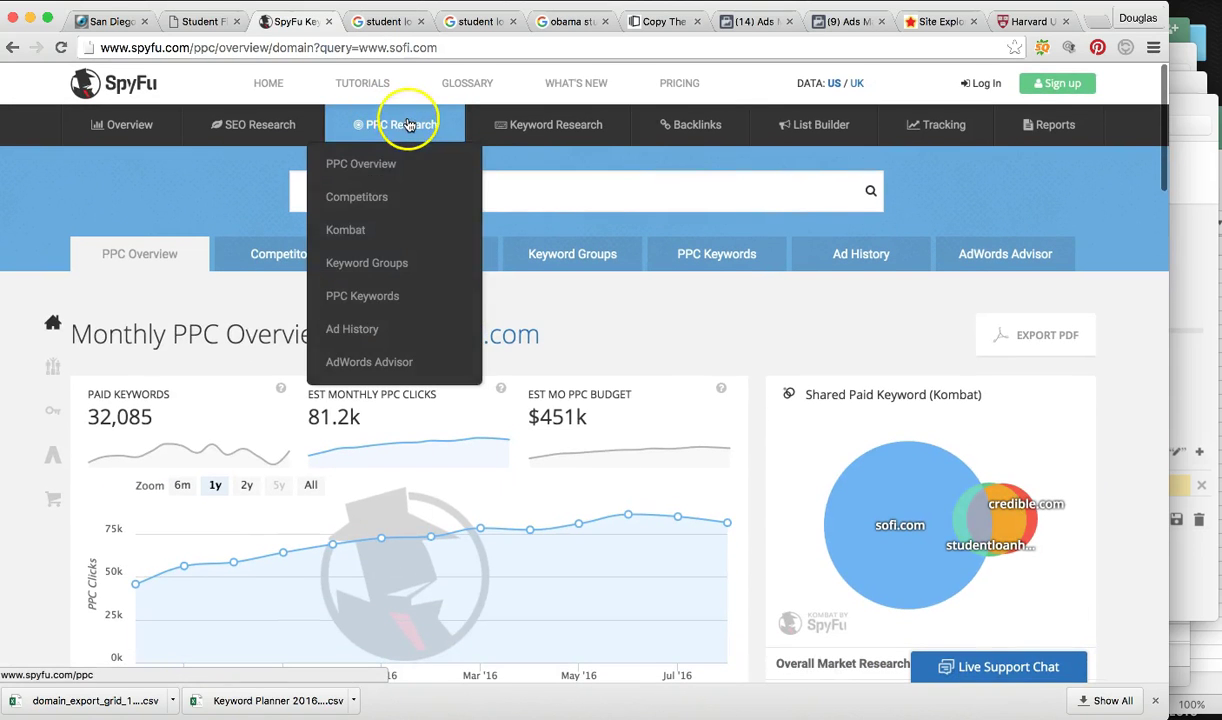
click(374, 264)
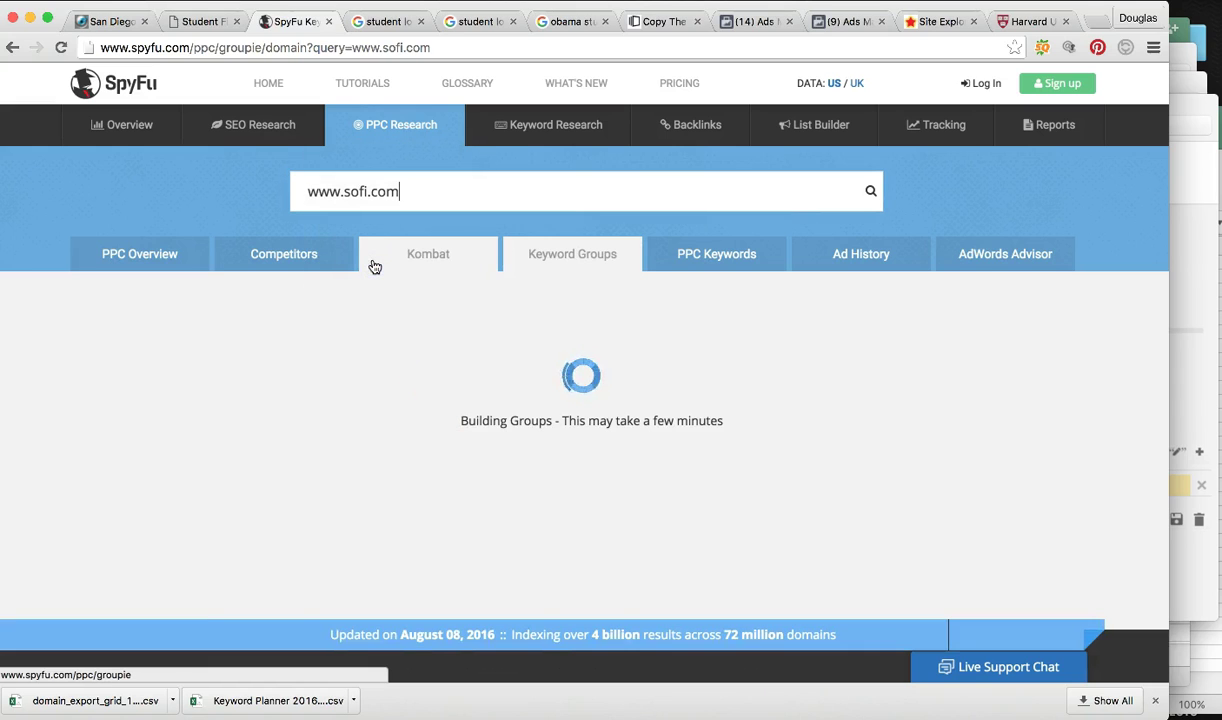
click(389, 273)
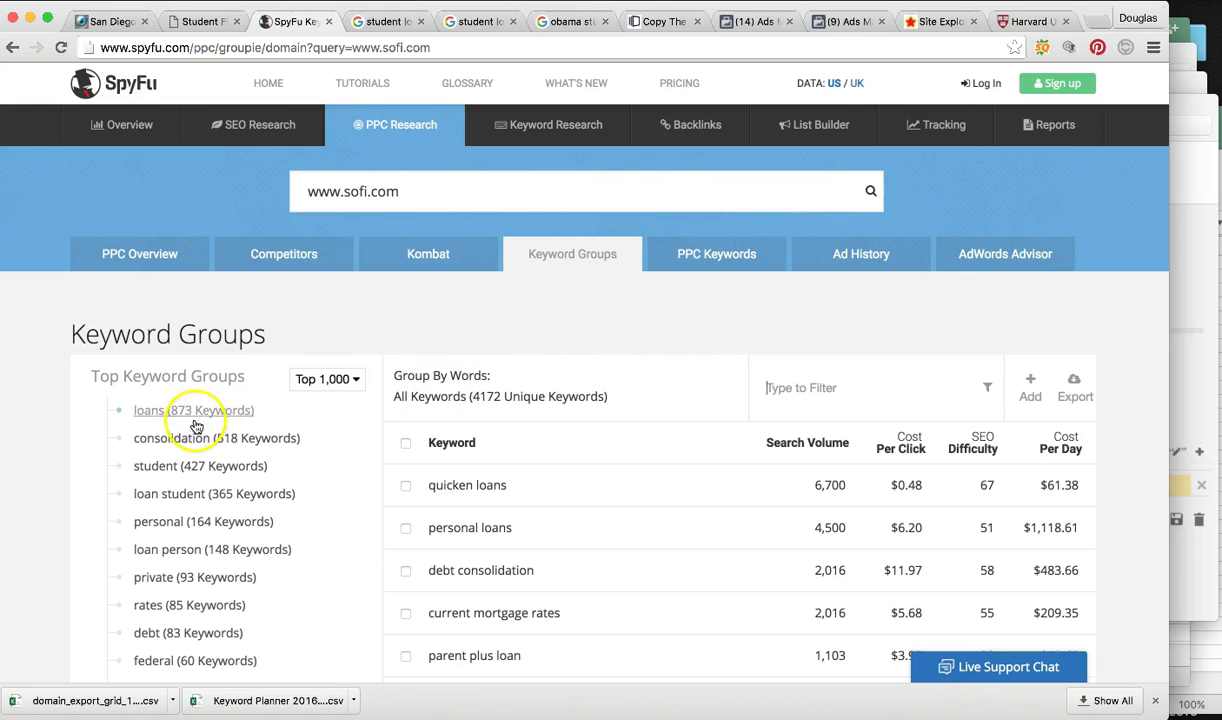
Open the consolidate subgroup under the loans keyword group and review its keywords, search volumes and costs
click(180, 412)
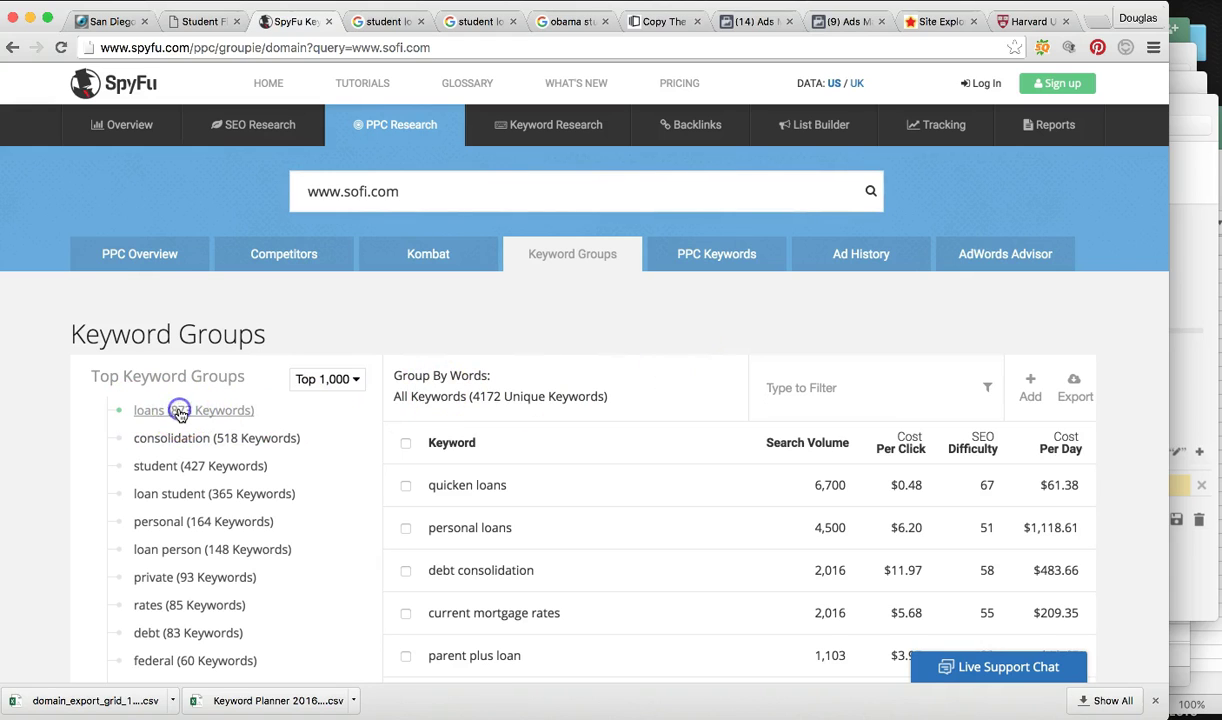
click(178, 438)
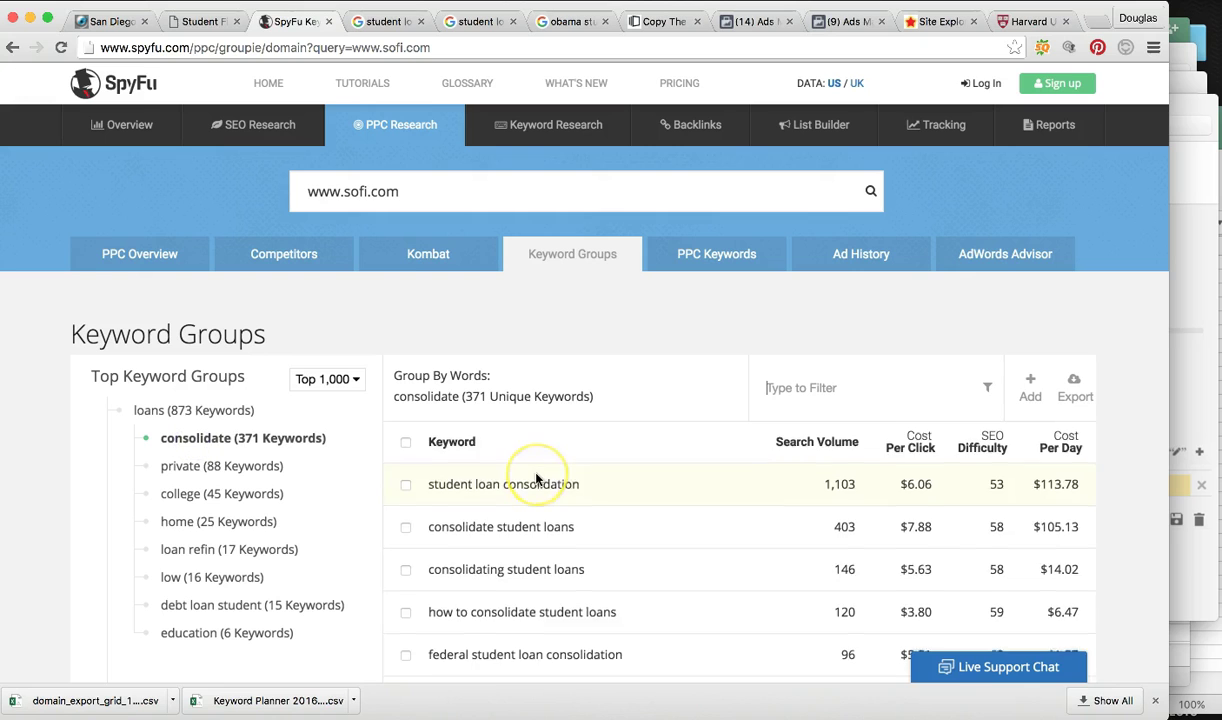
scroll(536, 480, down, 10)
scroll(580, 482, down, 8)
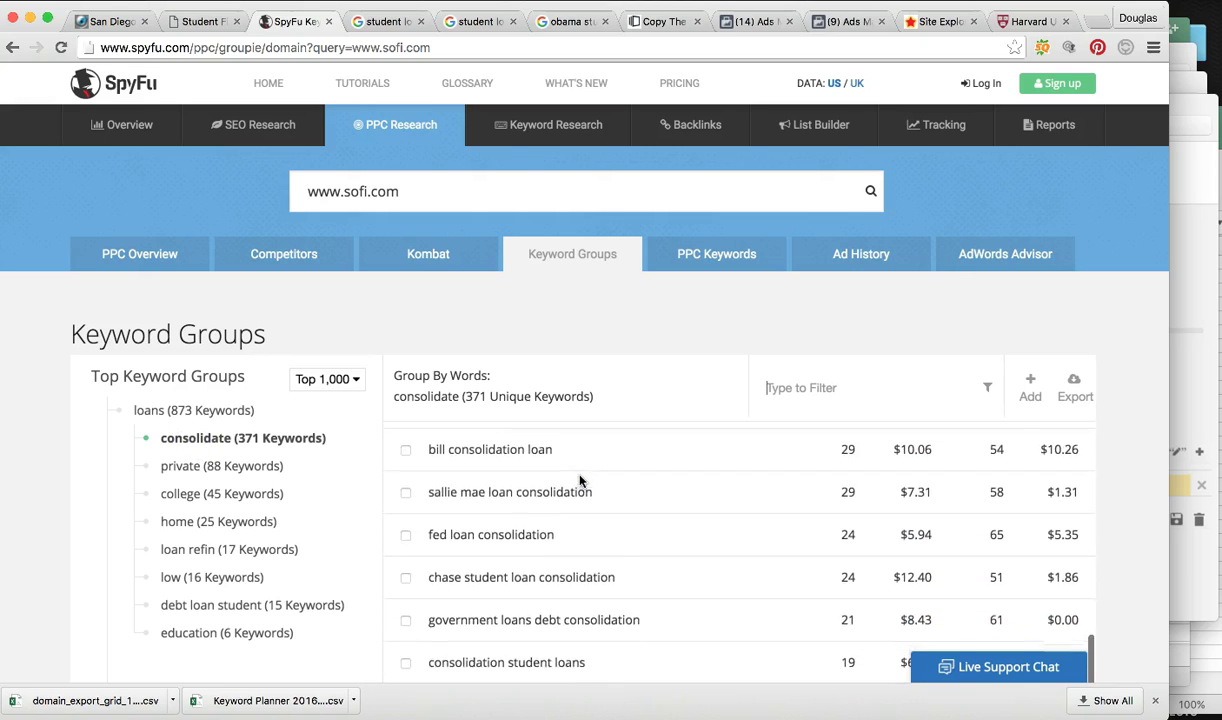
scroll(580, 482, up, 20)
scroll(580, 482, down, 5)
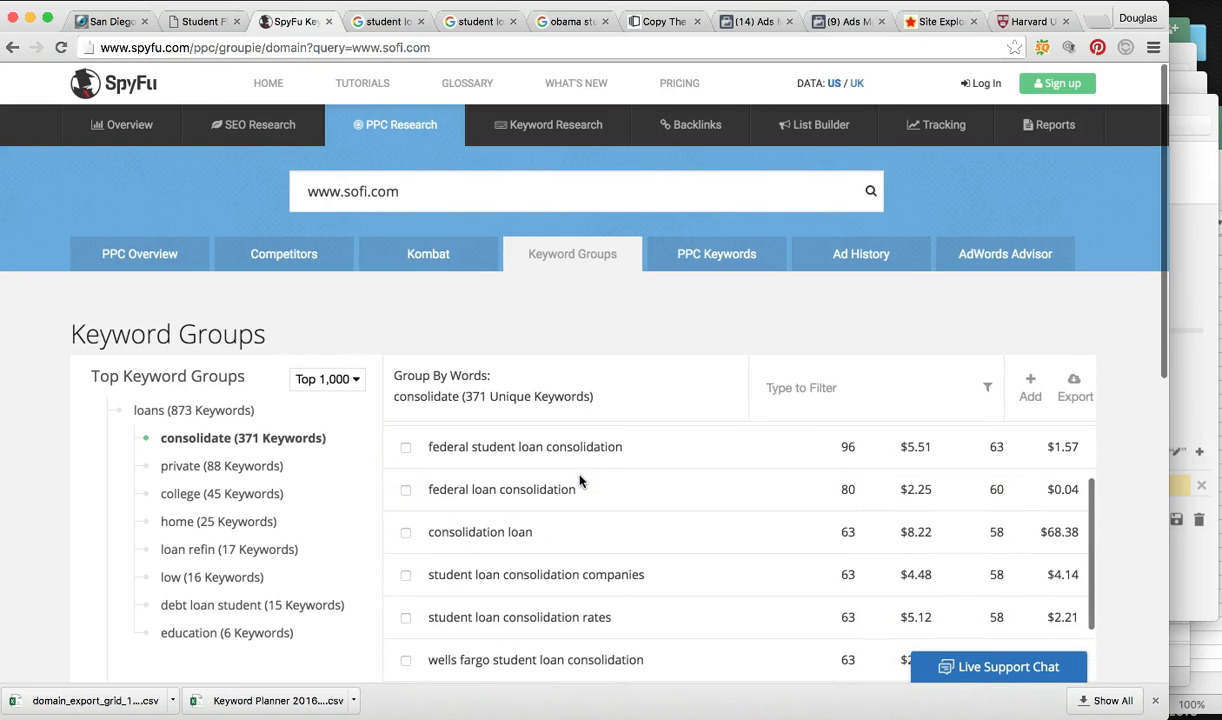
scroll(840, 485, up, 5)
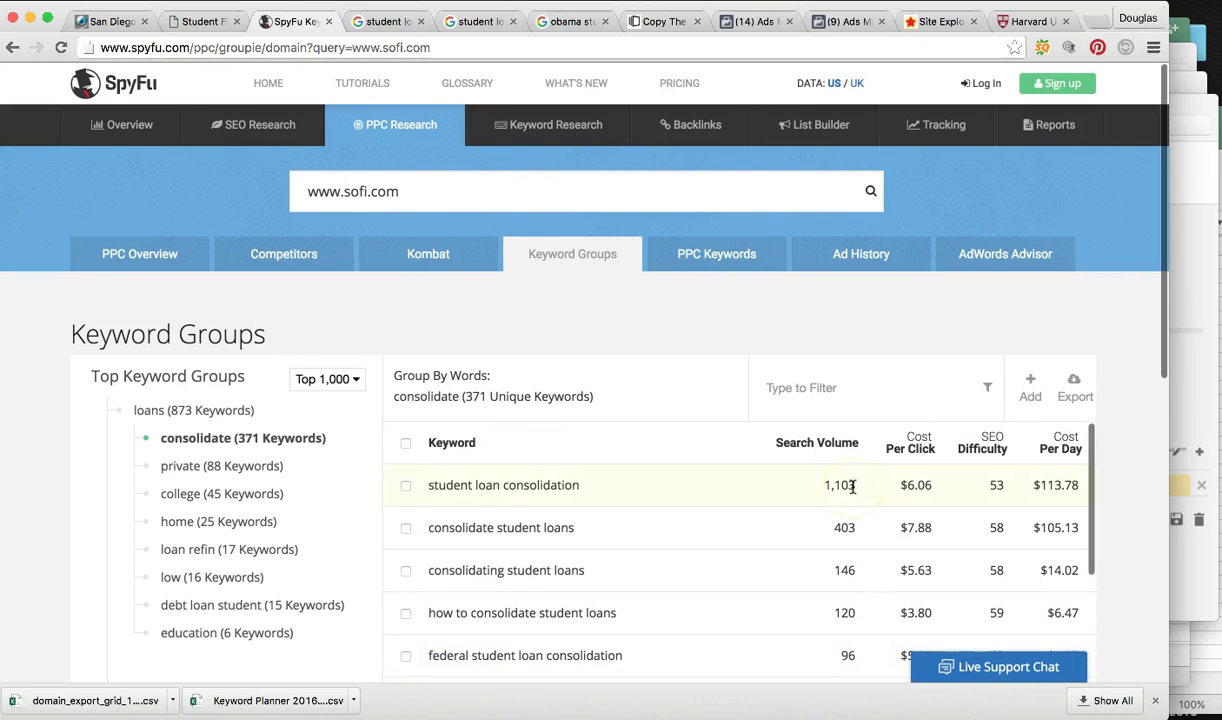
Review the keywords in the college subgroup of the loans keyword group
click(190, 493)
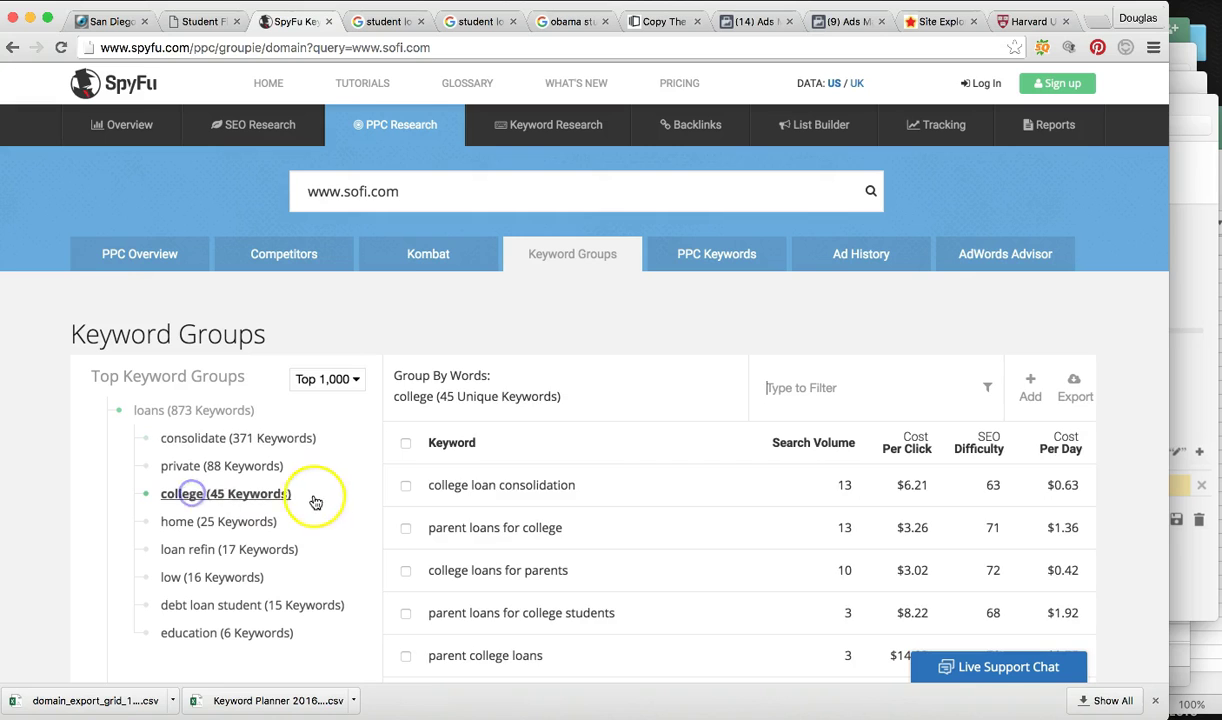
scroll(714, 524, down, 8)
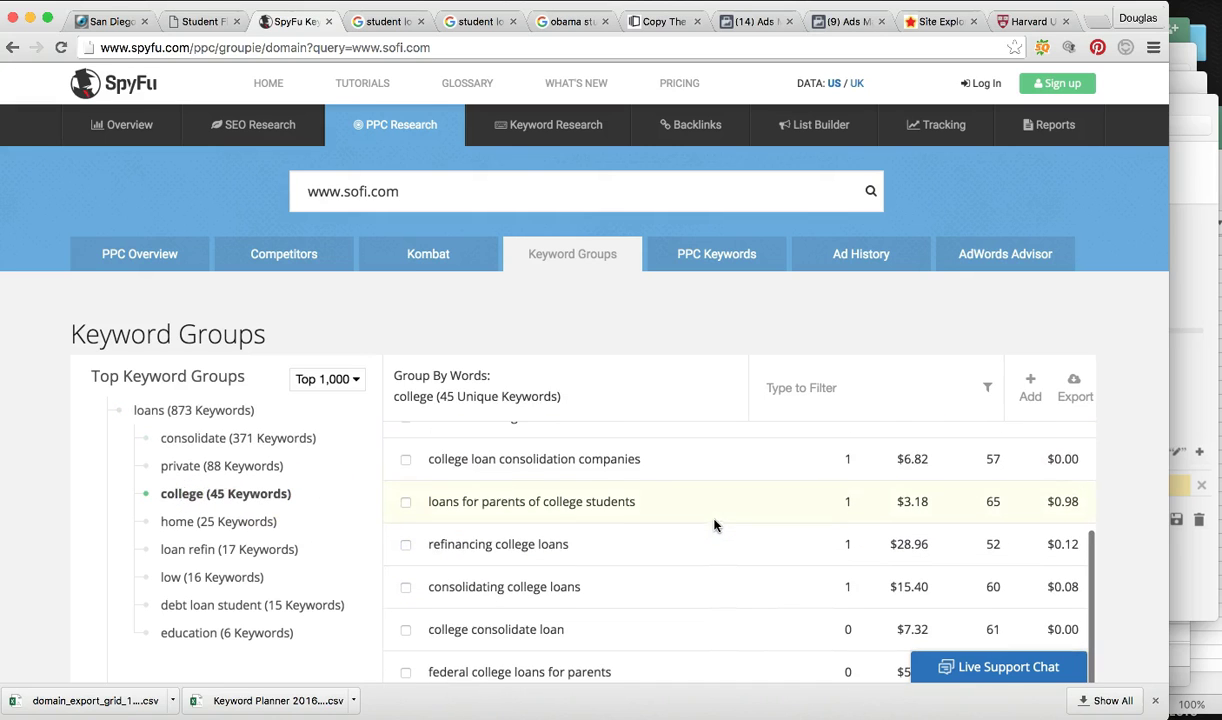
scroll(213, 415, down, 3)
Open the top-level consolidation keyword group and review its keywords, search volumes and costs per click
click(209, 559)
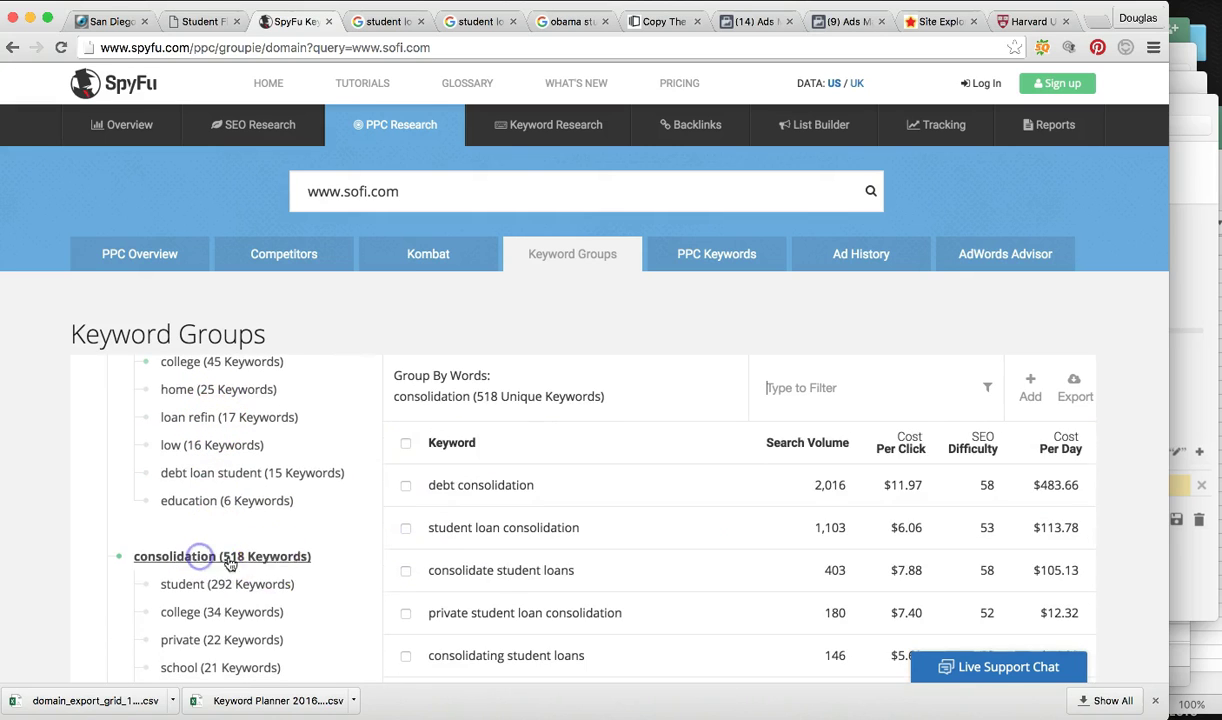
click(625, 549)
scroll(628, 540, down, 1)
scroll(628, 539, down, 3)
click(490, 478)
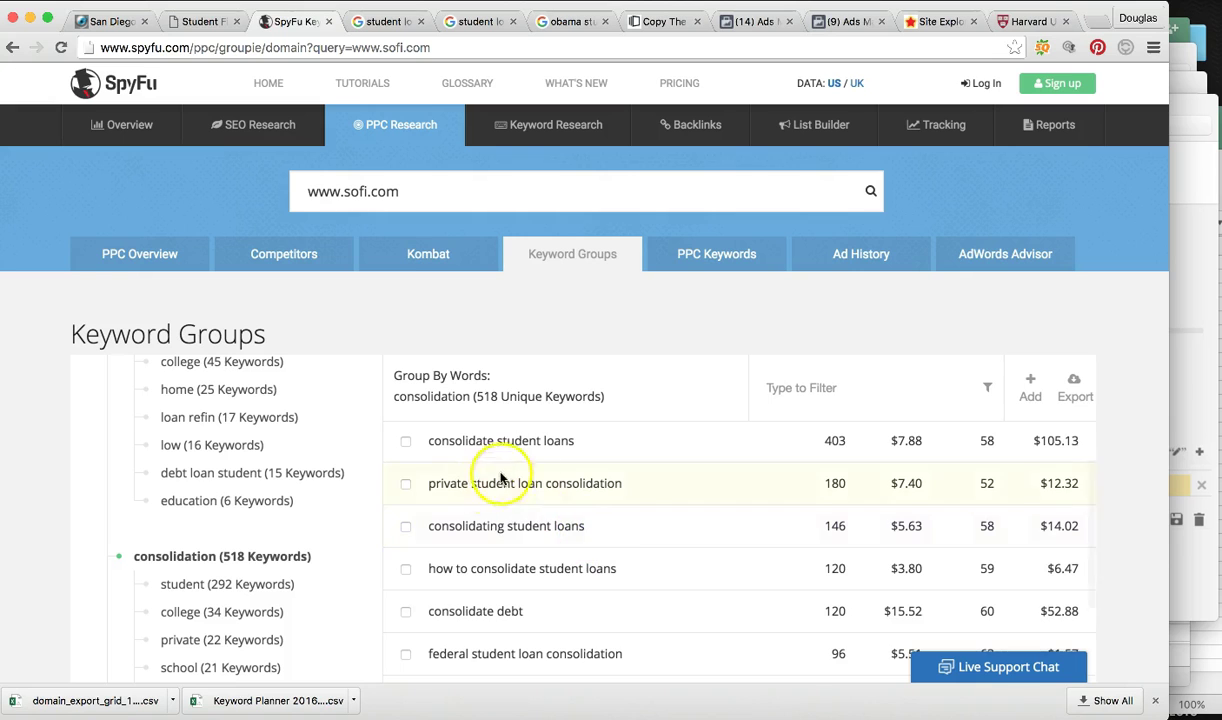
scroll(676, 573, down, 8)
scroll(679, 574, down, 10)
click(698, 572)
scroll(698, 572, up, 10)
scroll(698, 572, up, 5)
click(327, 494)
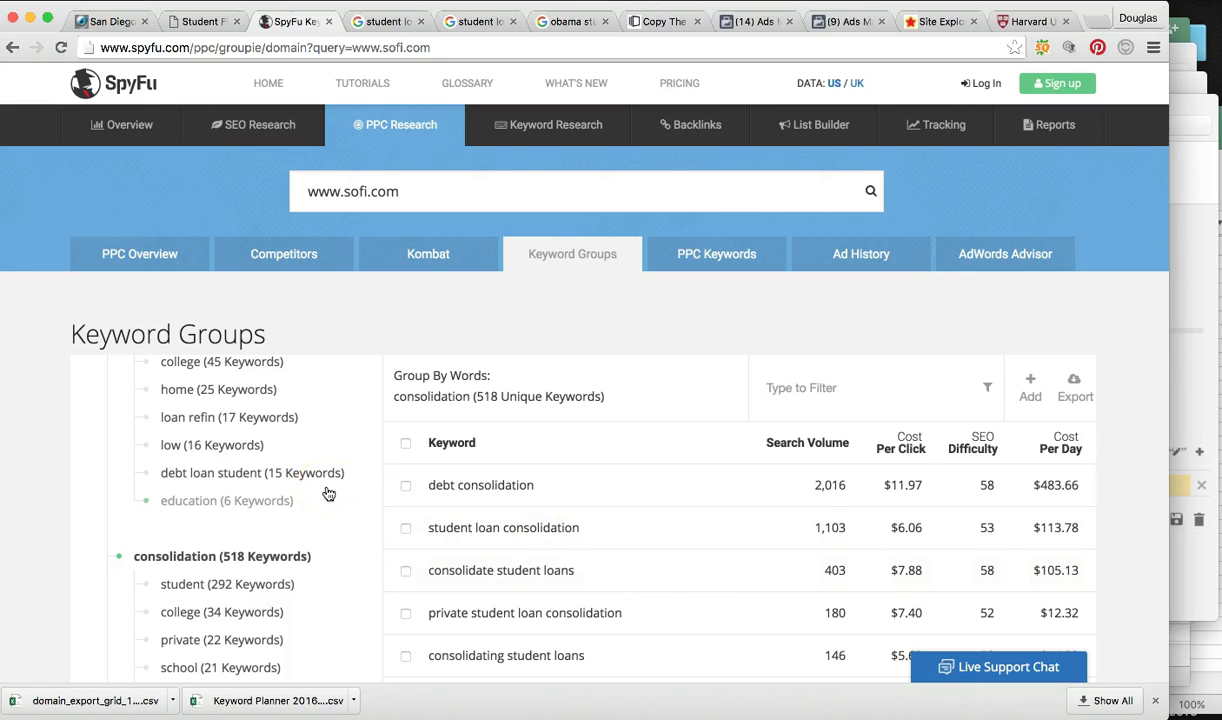
click(384, 340)
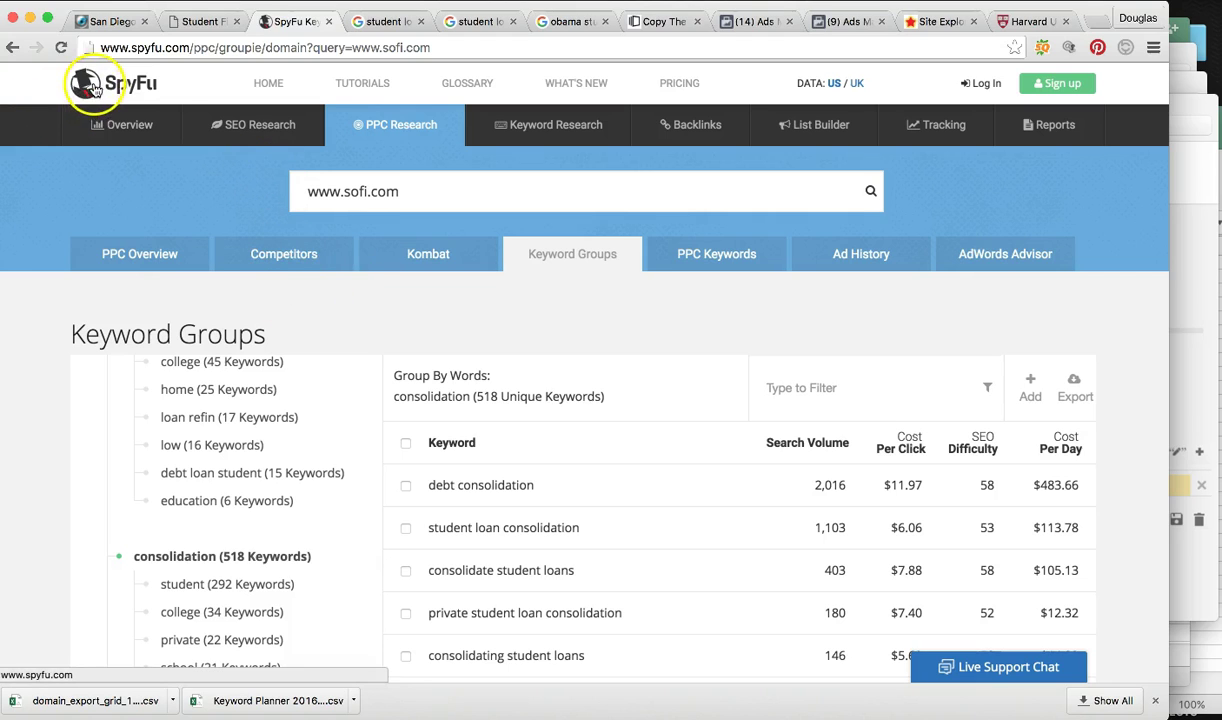
Switch to Excel, review the keyword list in domain_export_grid_16-8-2016, and minimize that workbook
click(1193, 125)
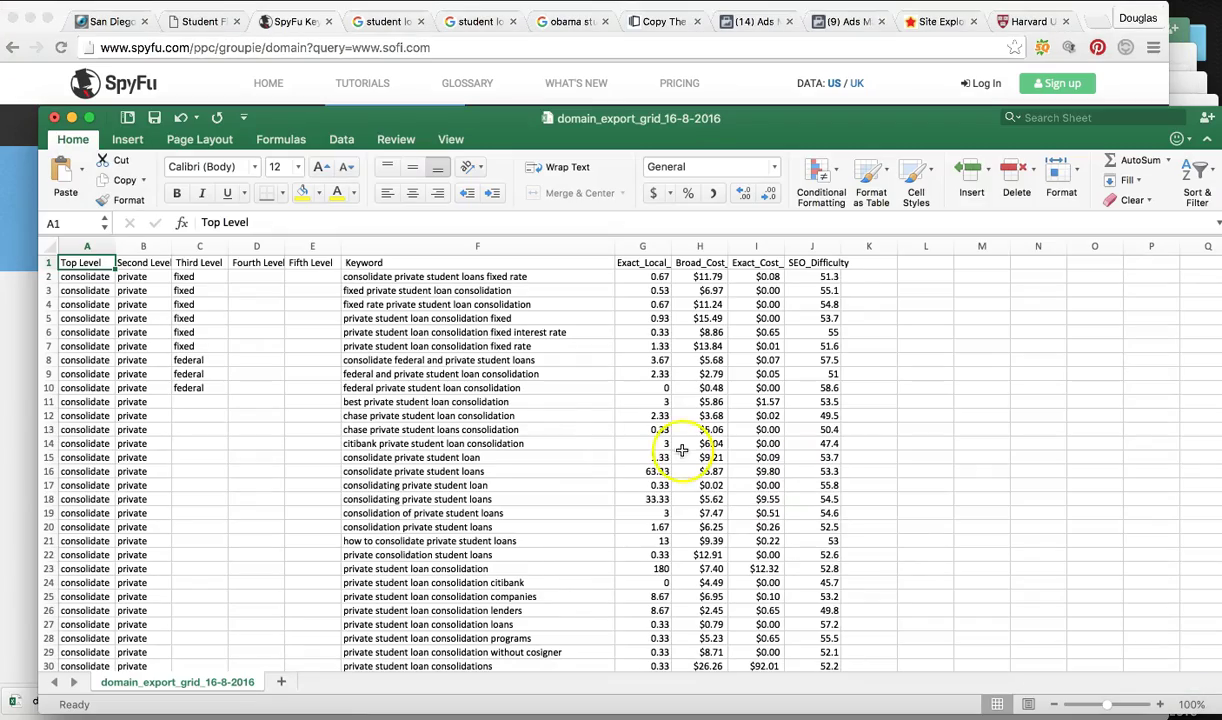
scroll(522, 420, down, 5)
scroll(519, 397, down, 20)
scroll(519, 397, down, 20)
scroll(519, 397, up, 20)
scroll(519, 397, up, 20)
scroll(519, 397, up, 12)
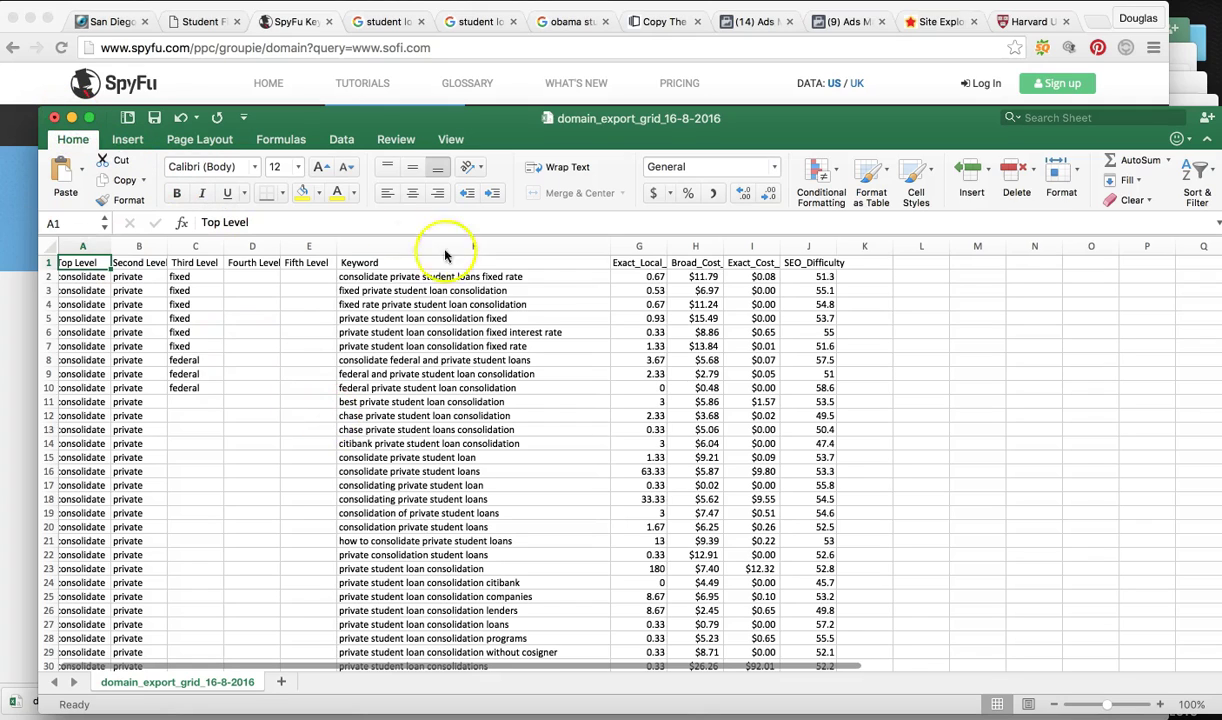
scroll(442, 396, down, 20)
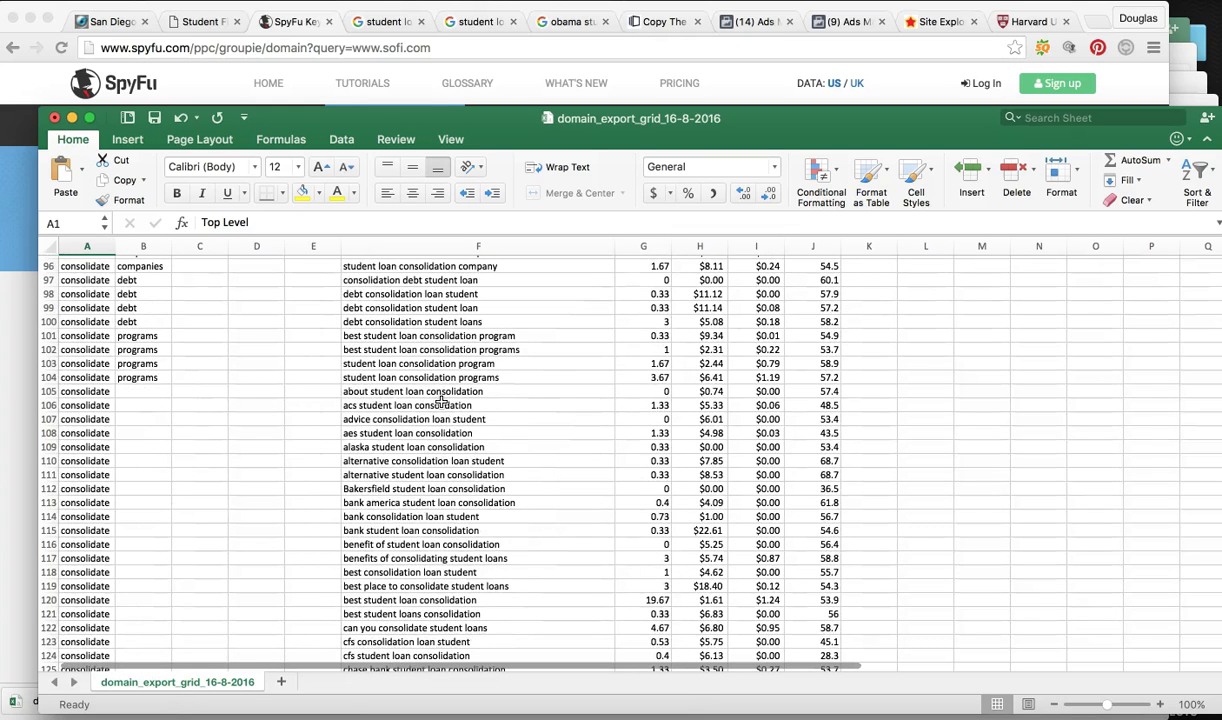
scroll(442, 401, down, 20)
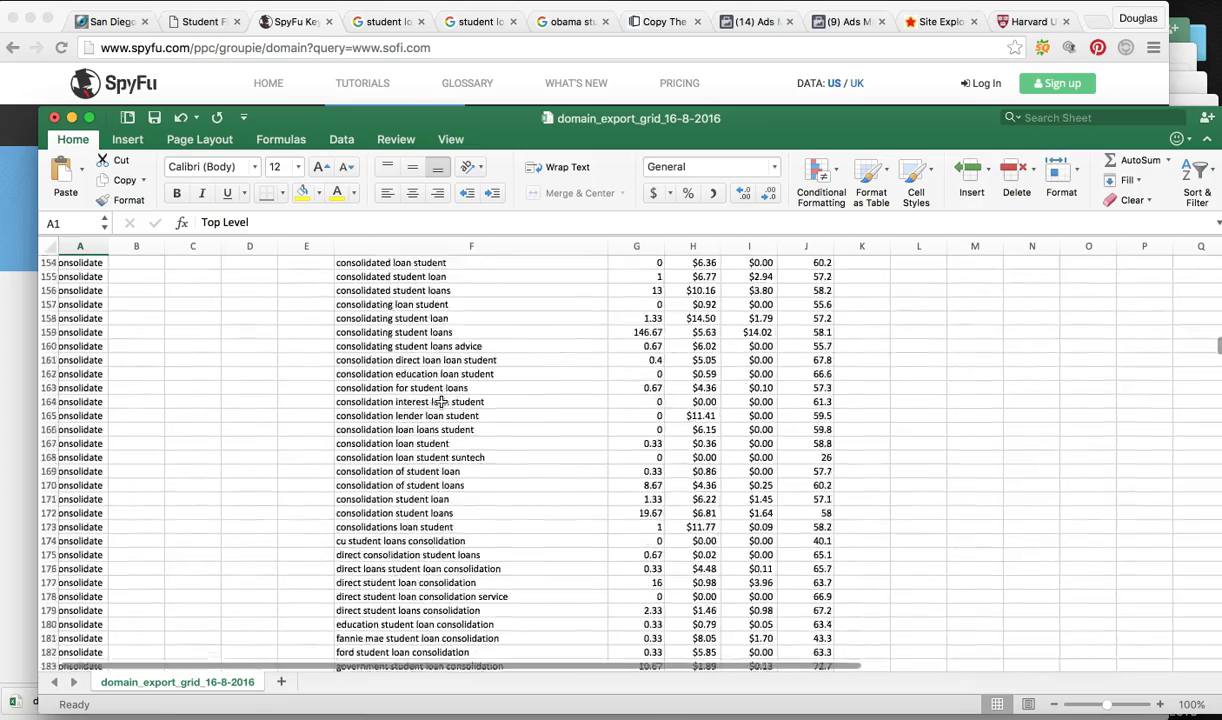
scroll(442, 401, down, 1)
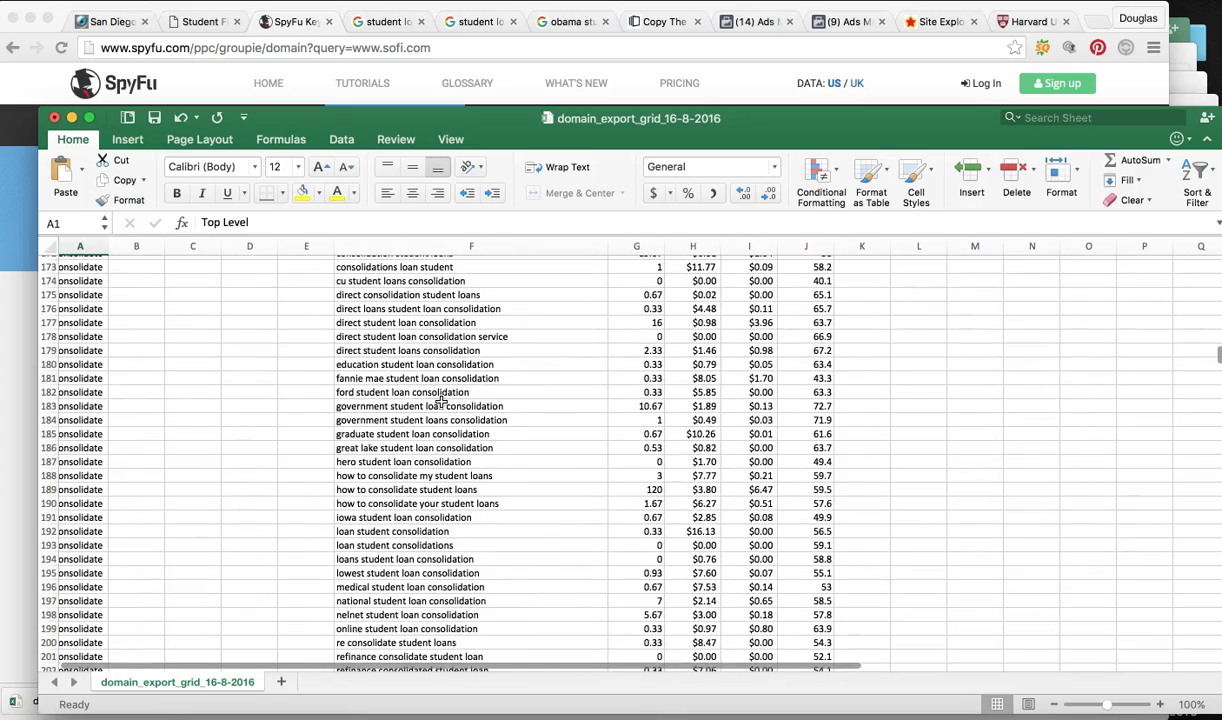
click(72, 118)
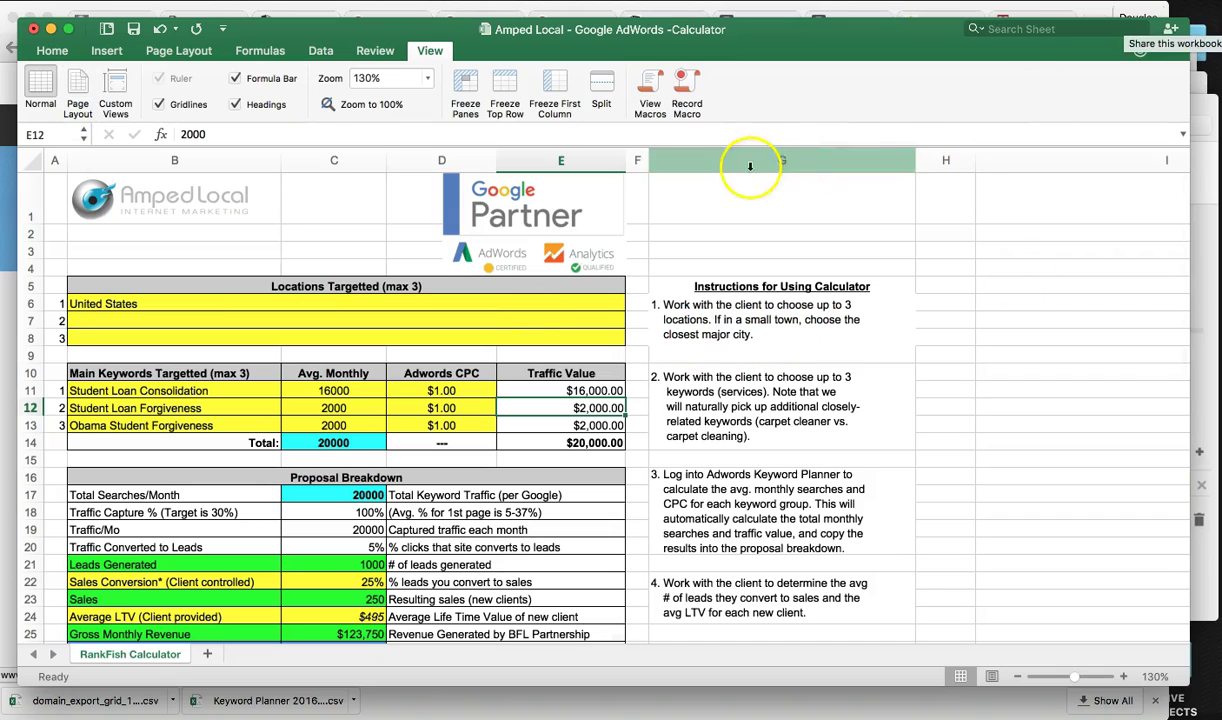
Examine the Keyword Planner screenshots for student loan consolidation, student loan forgiveness and obama student loan forgiveness, comparing search volumes and suggested bids
double_click(1198, 55)
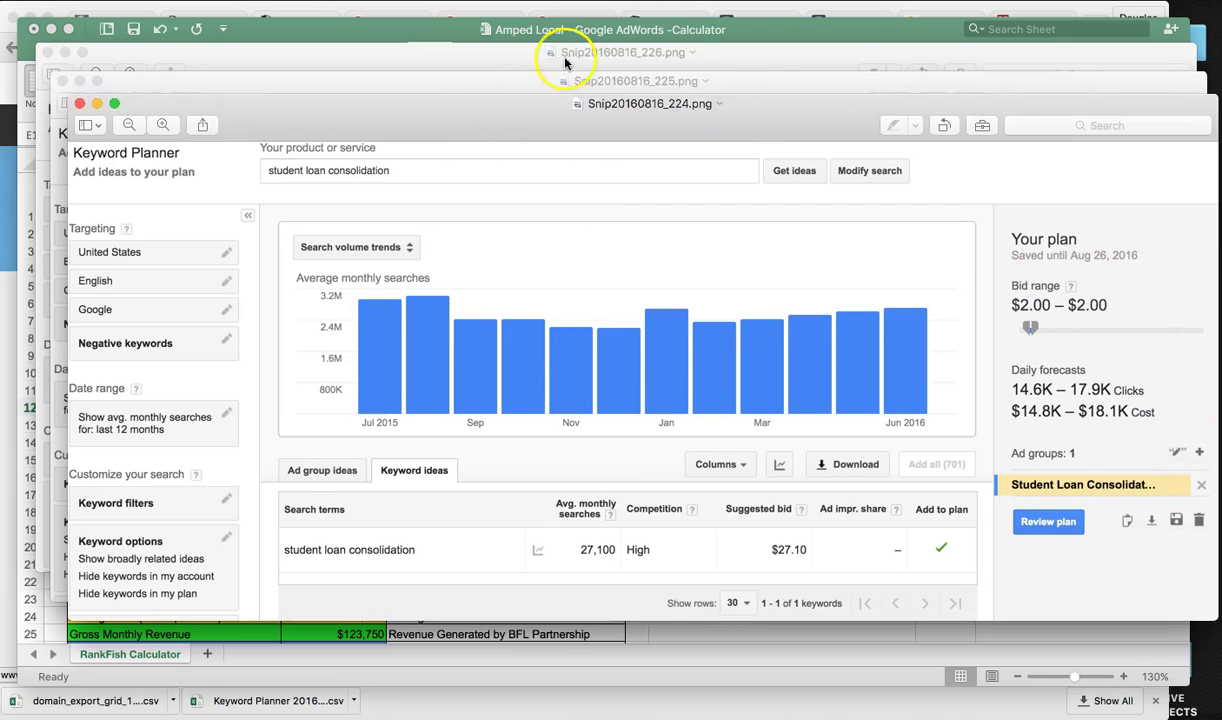
key(super+w)
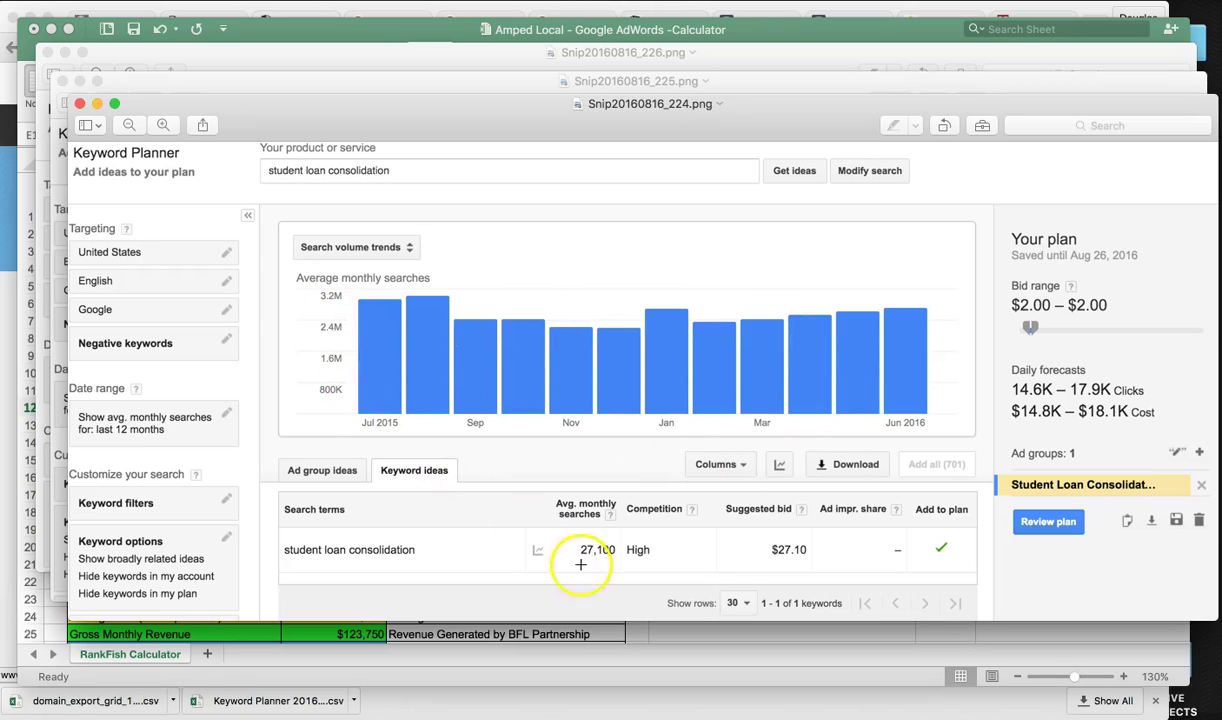
click(500, 80)
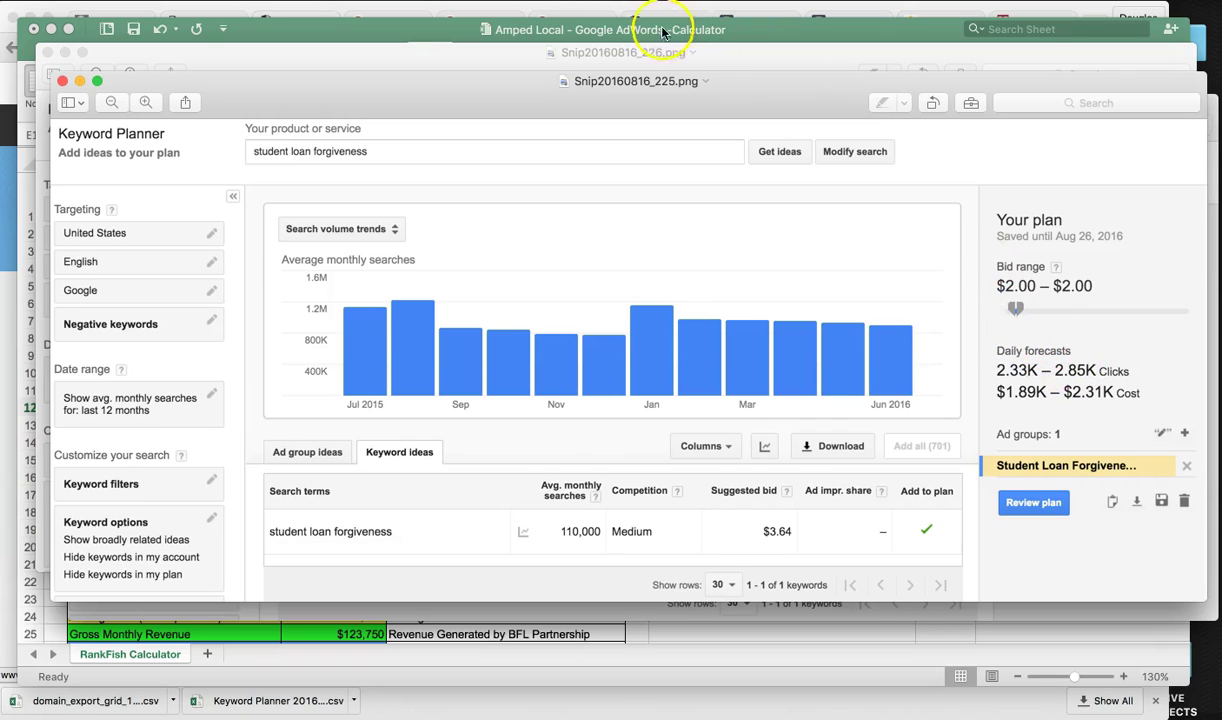
click(728, 55)
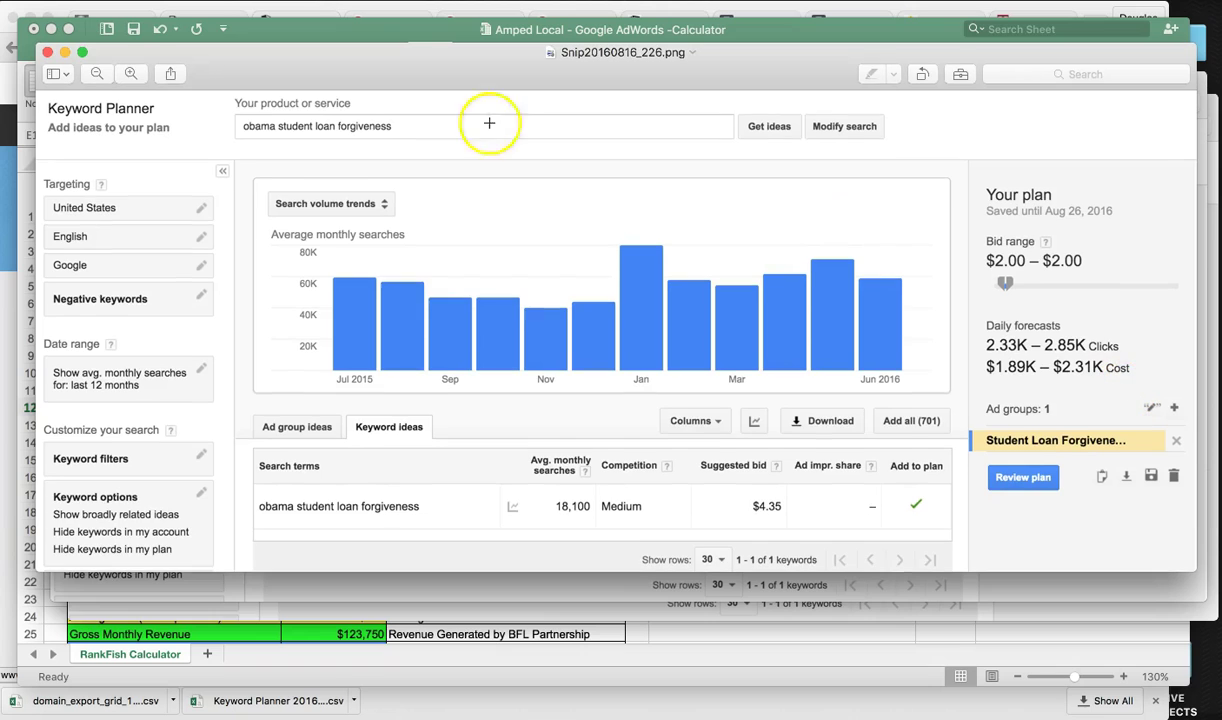
Return to the Google AdWords calculator workbook in Excel, highlight the main targeted keywords and select the Student Loan Consolidation cell
click(381, 30)
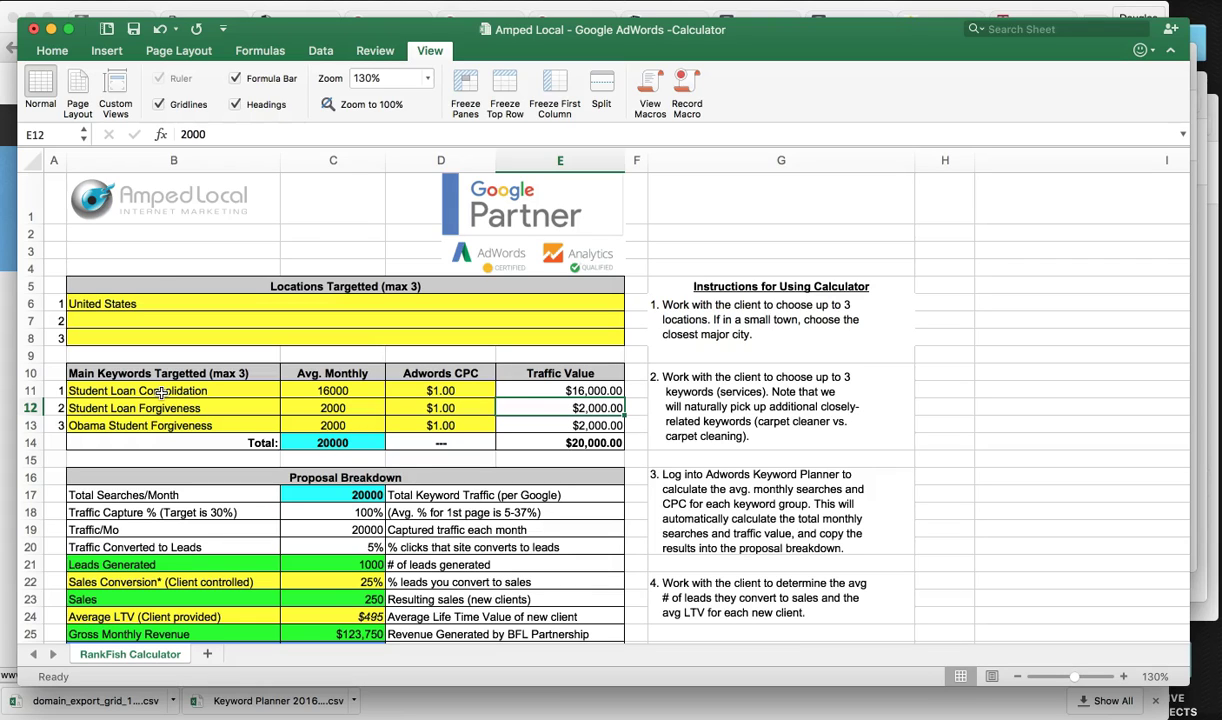
click(78, 388)
drag(78, 385, 153, 432)
drag(173, 428, 150, 390)
click(135, 390)
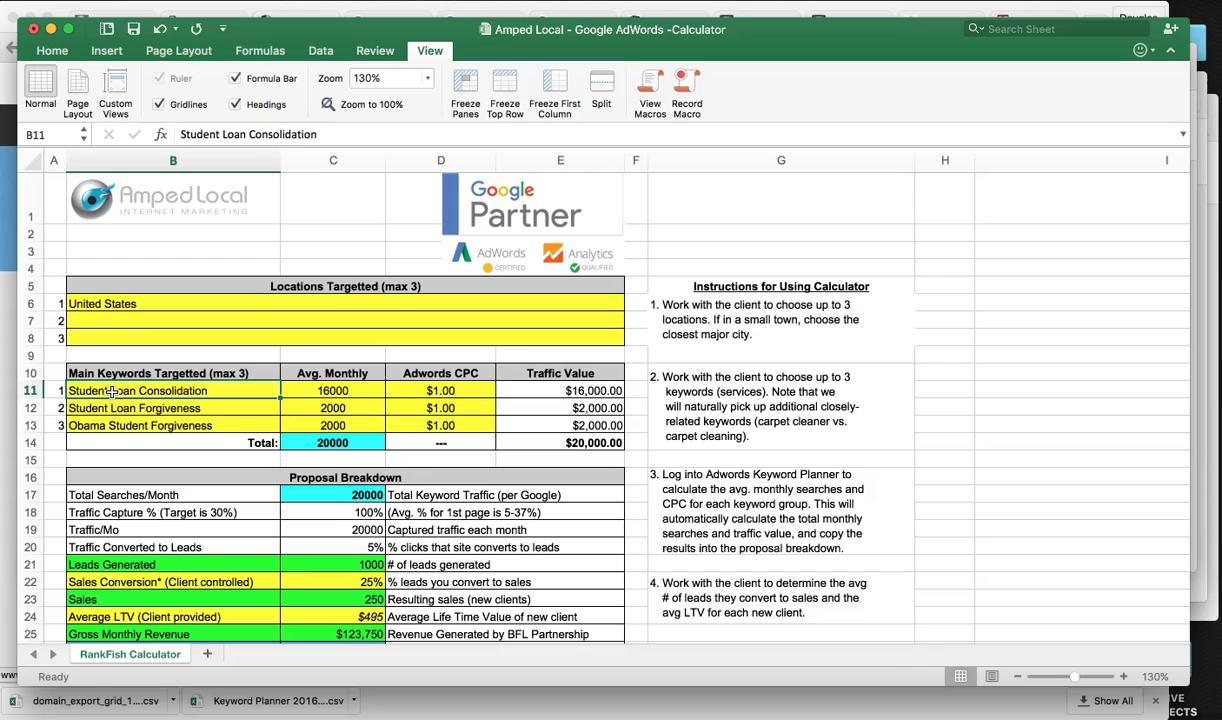
Review the three main targeted keywords, selecting the Student Loan Forgiveness, Obama Student Forgiveness and Student Loan Consolidation cells in turn
click(143, 410)
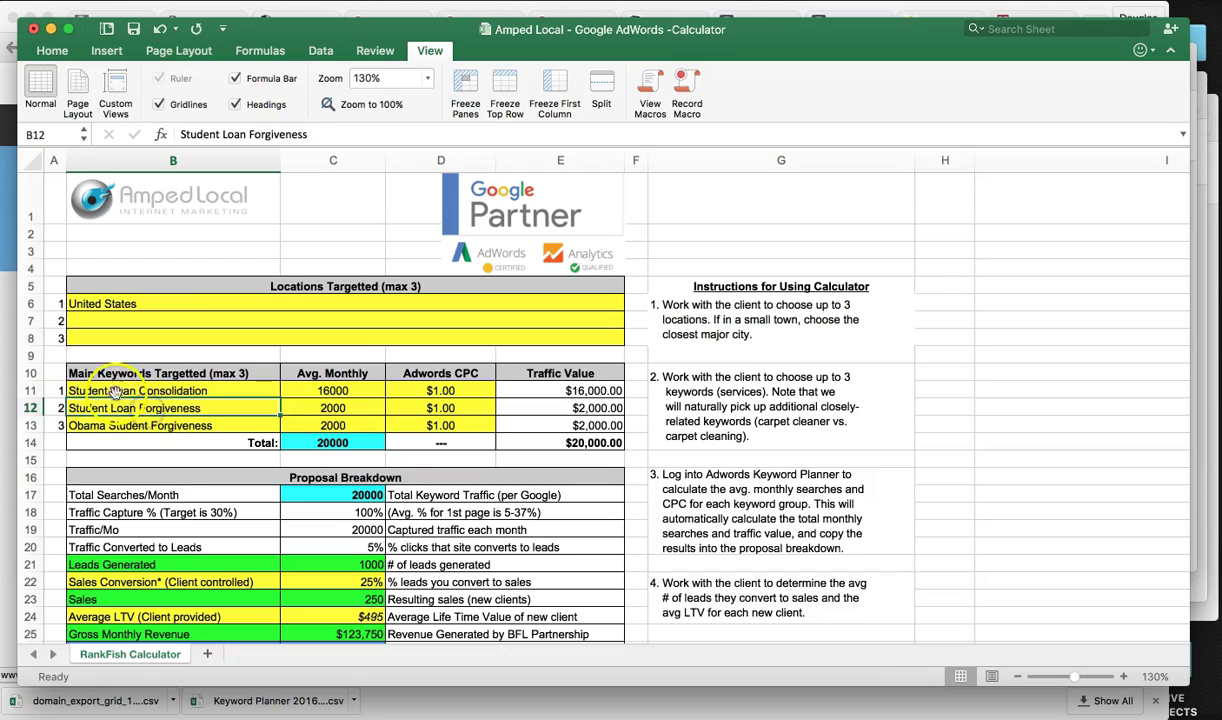
click(125, 390)
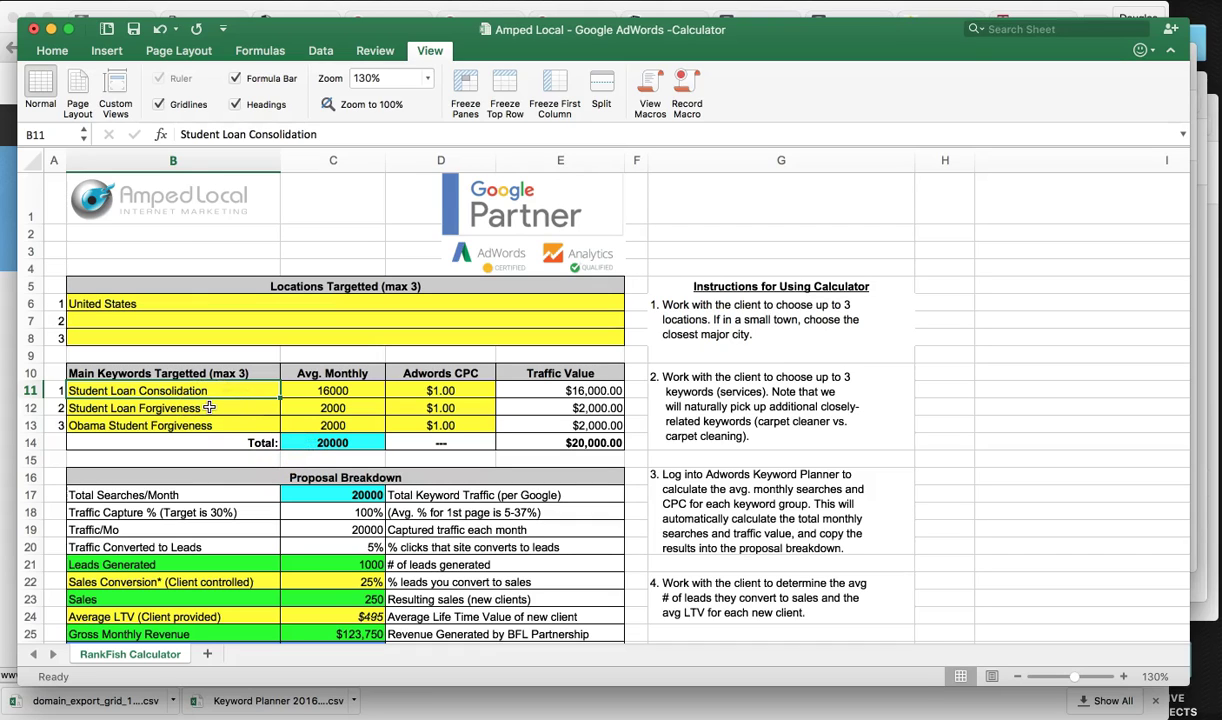
scroll(209, 407, right, 1)
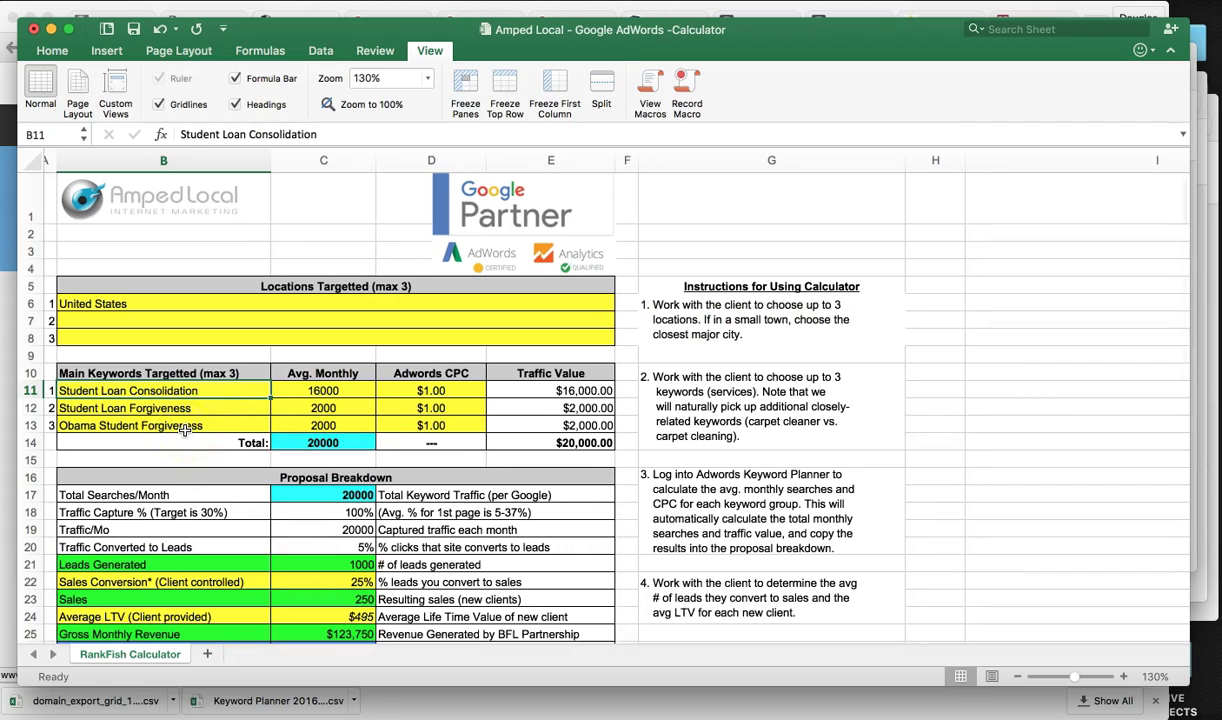
scroll(185, 430, left, 1)
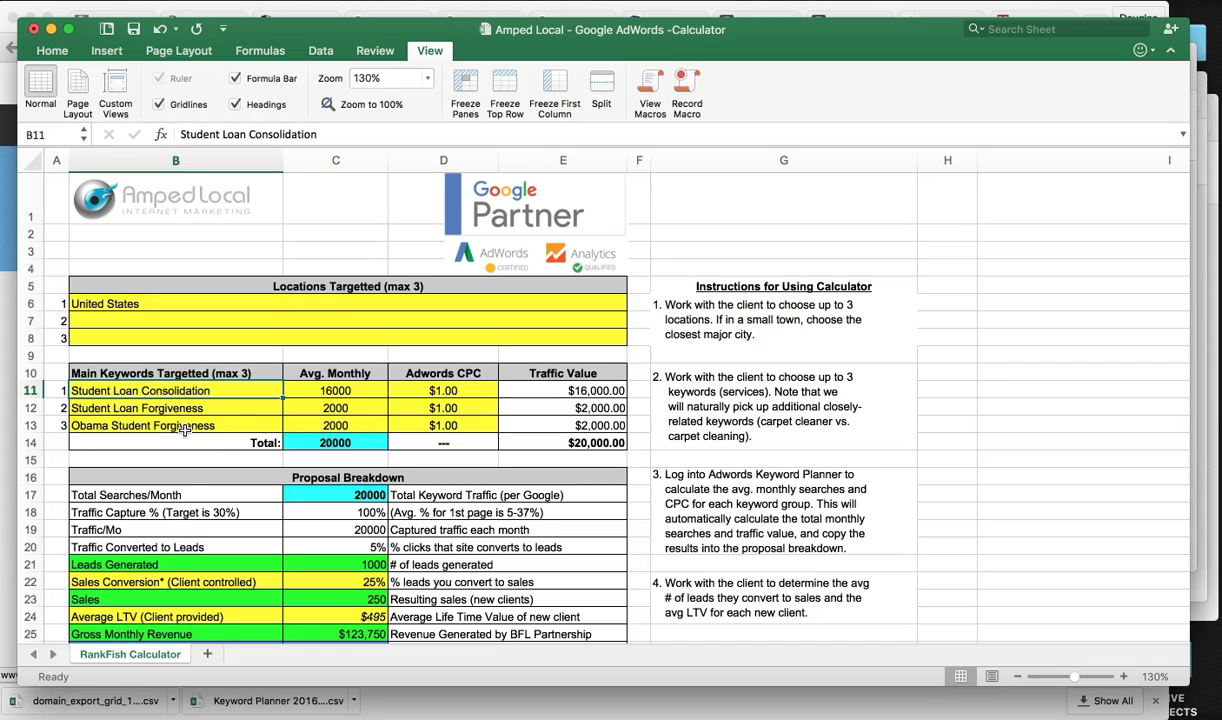
click(184, 428)
click(255, 391)
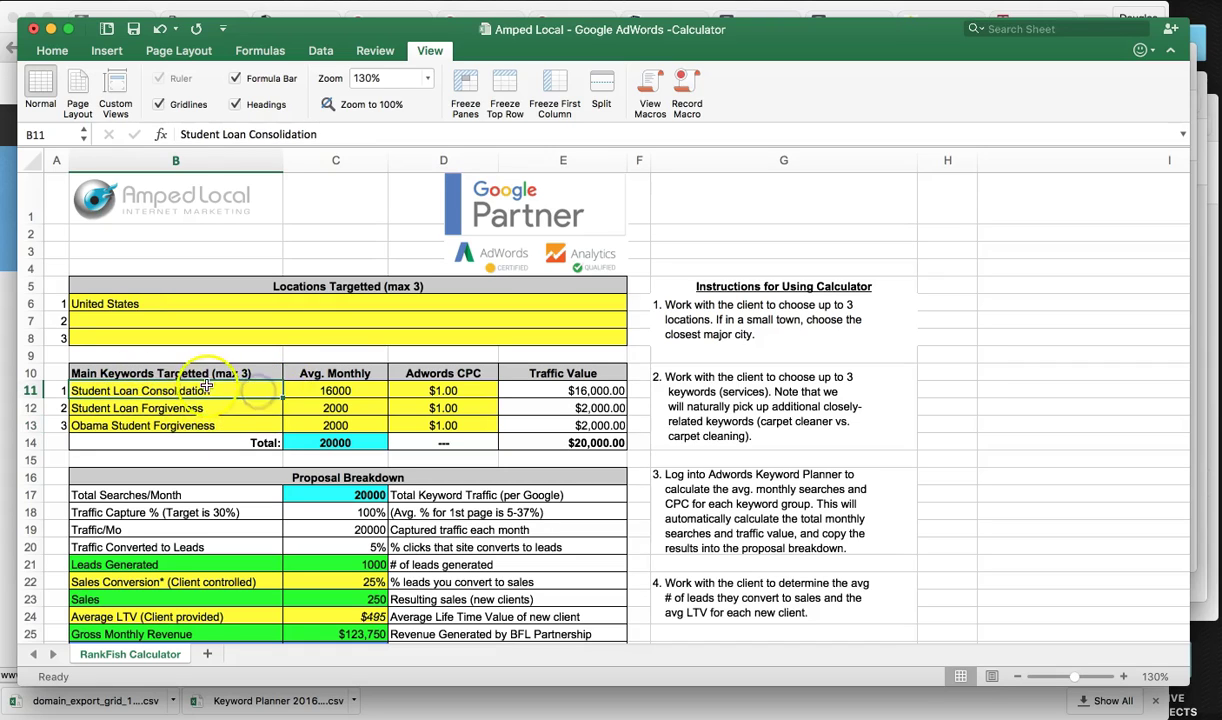
Examine the keywords' average monthly searches, AdWords CPC and traffic value, ending on the total traffic value cell
click(330, 391)
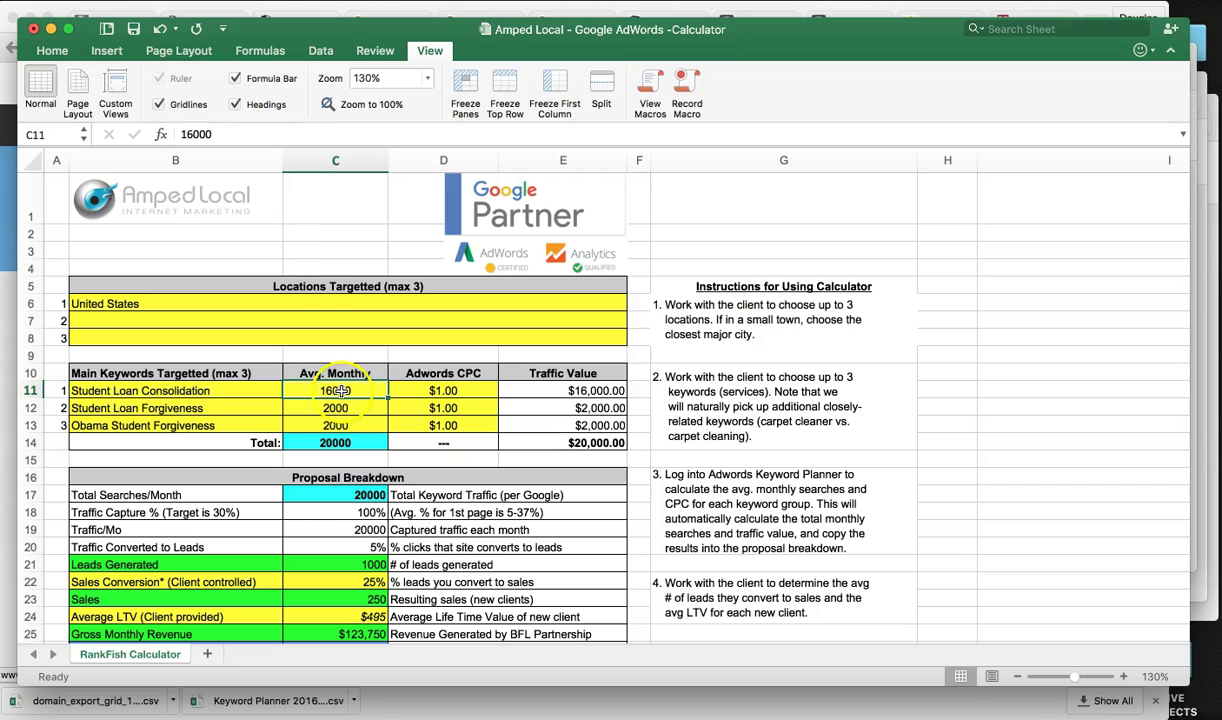
click(346, 393)
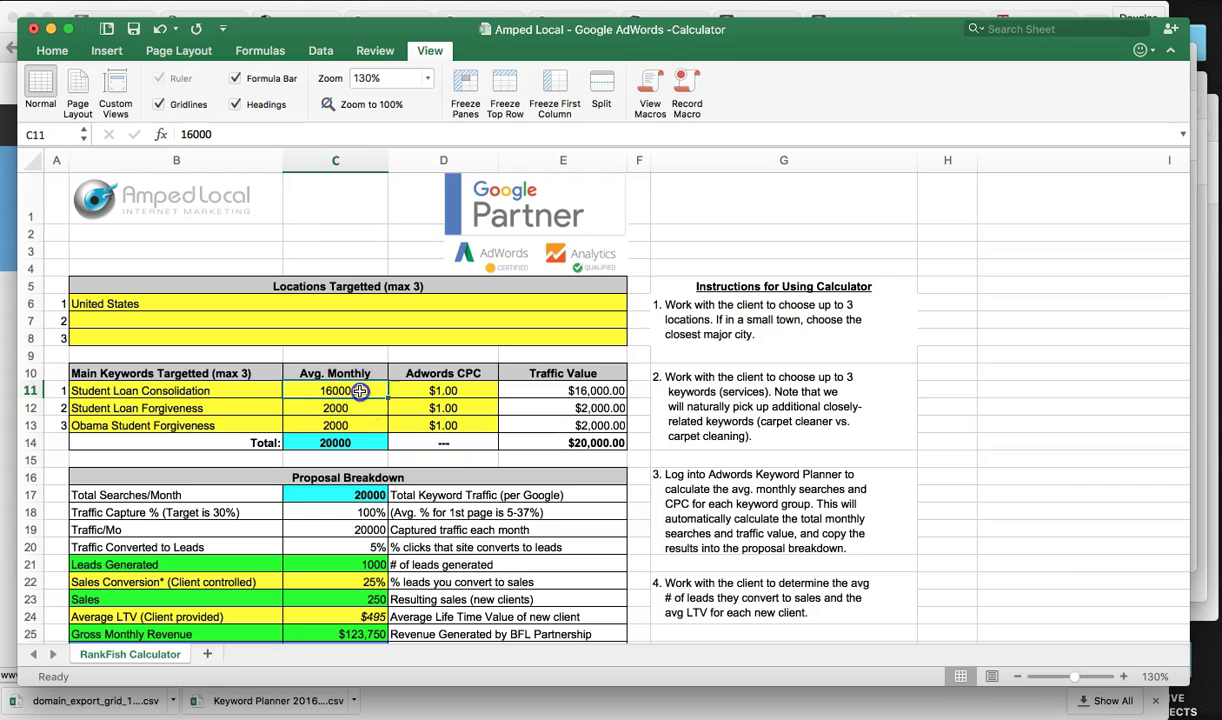
click(603, 392)
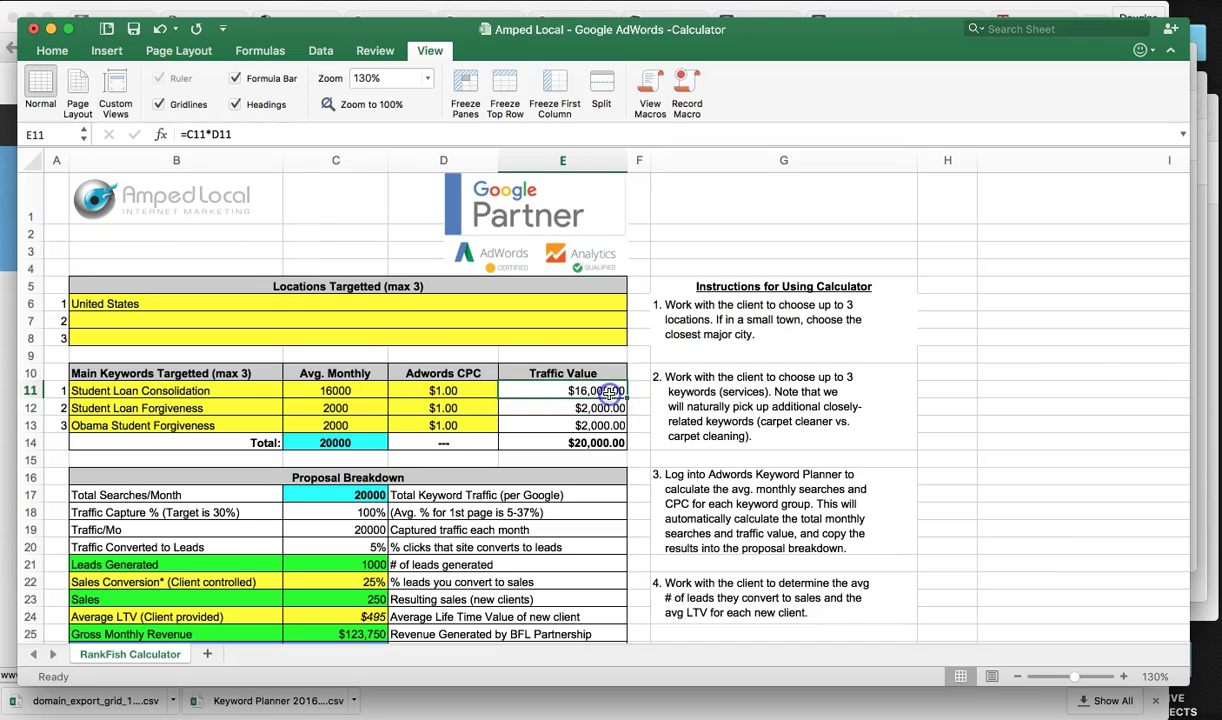
click(459, 393)
click(472, 406)
click(478, 422)
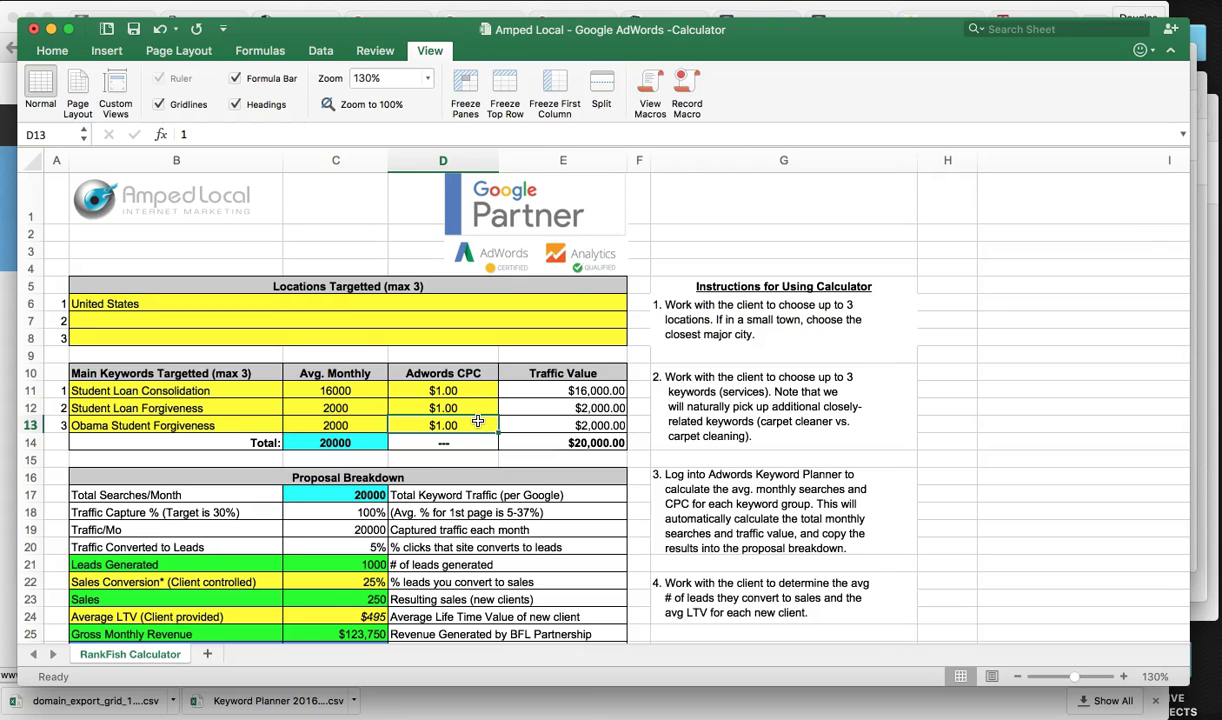
click(592, 443)
scroll(290, 468, down, 3)
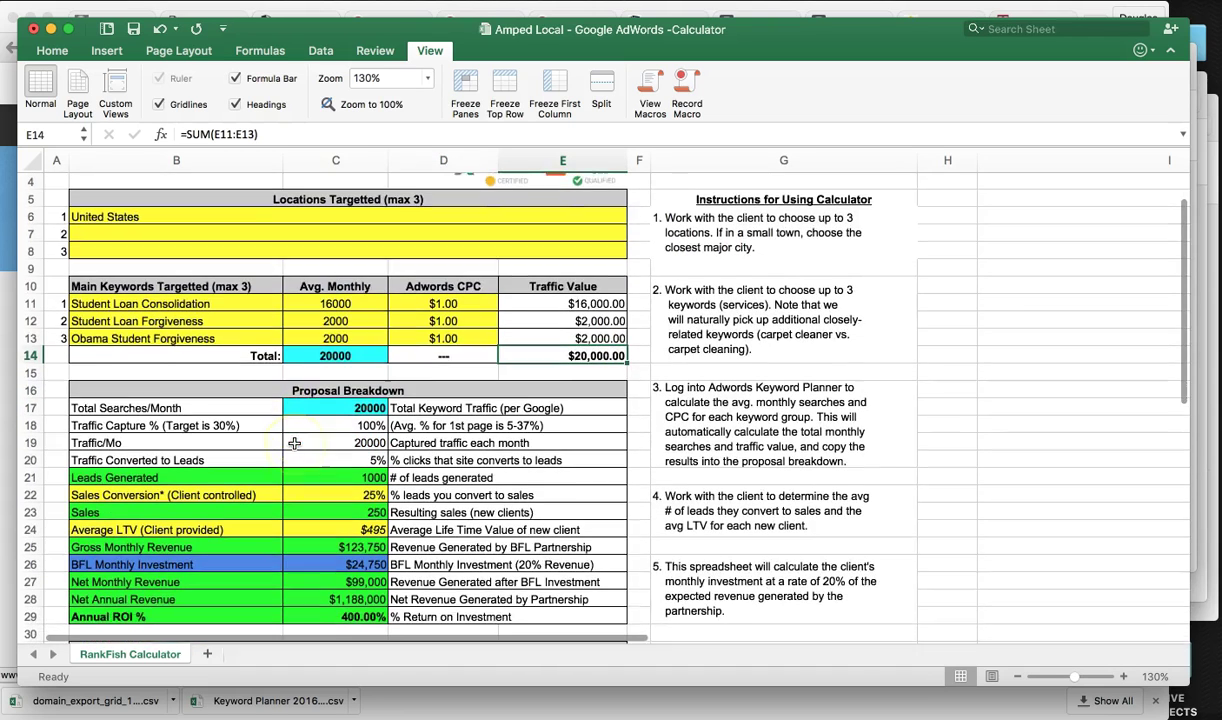
scroll(163, 421, up, 3)
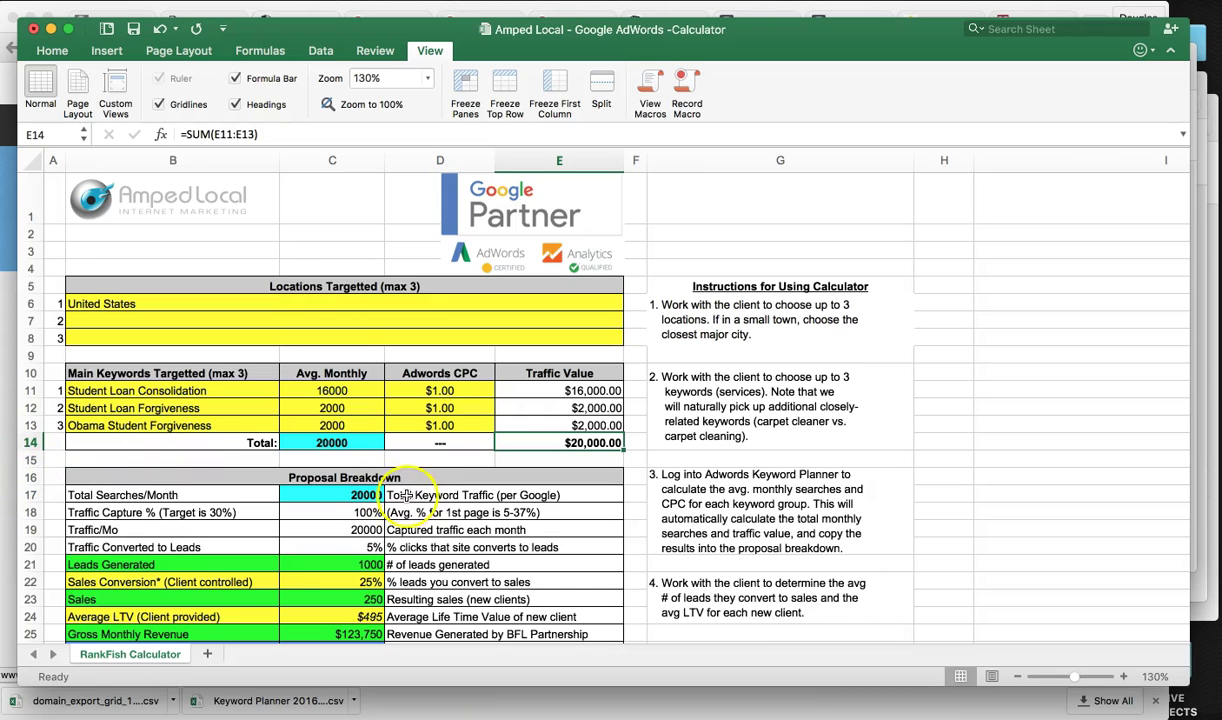
Trace the total monthly searches into the Proposal Breakdown, checking the Total Searches/Month, Traffic Capture % and Traffic/Mo cells
scroll(400, 495, down, 3)
scroll(400, 495, down, 1)
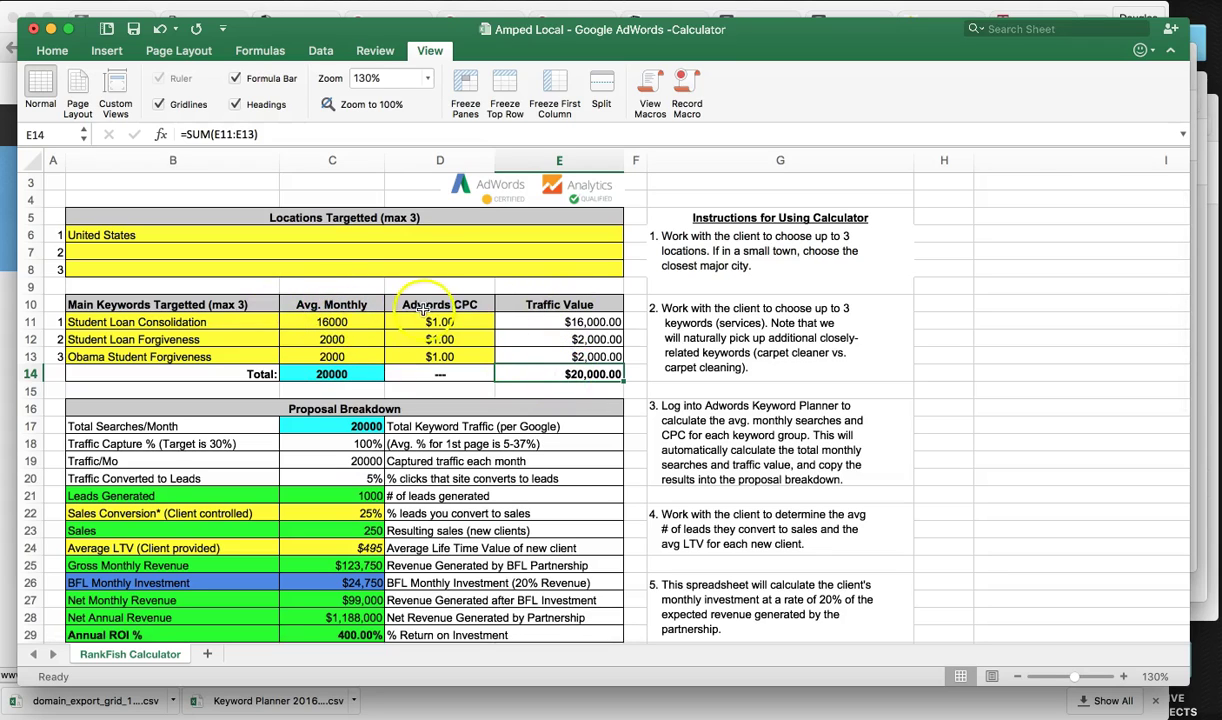
click(330, 374)
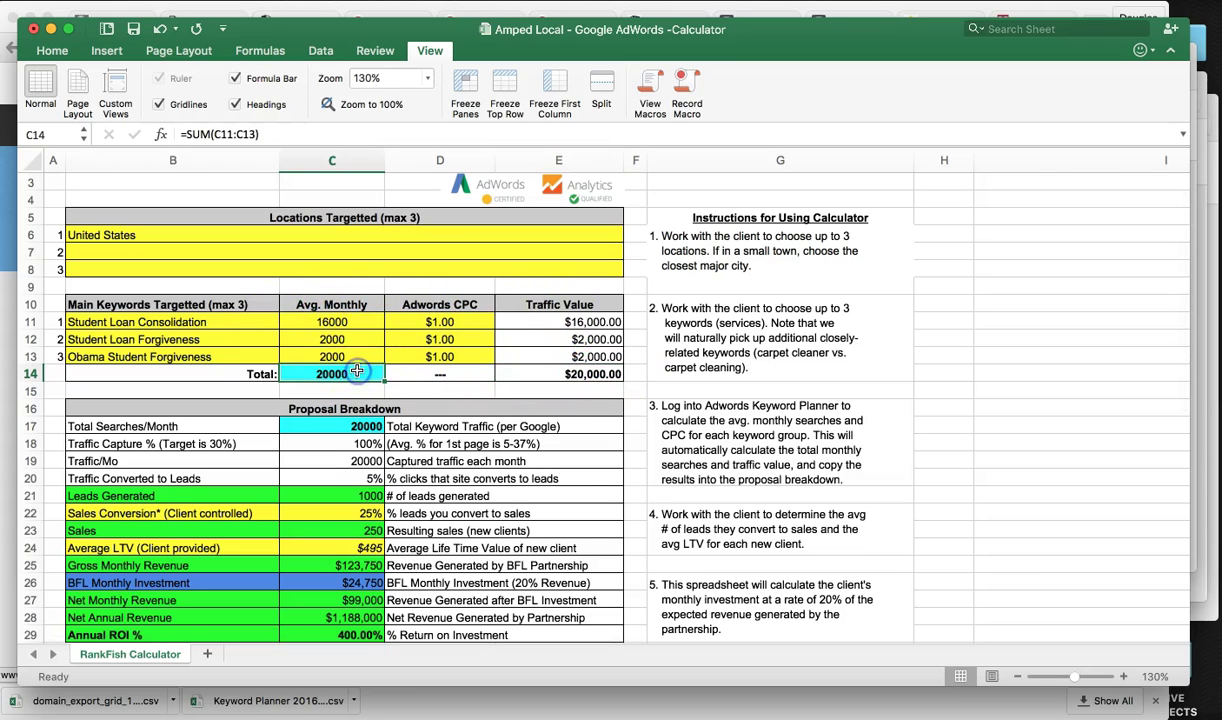
click(358, 425)
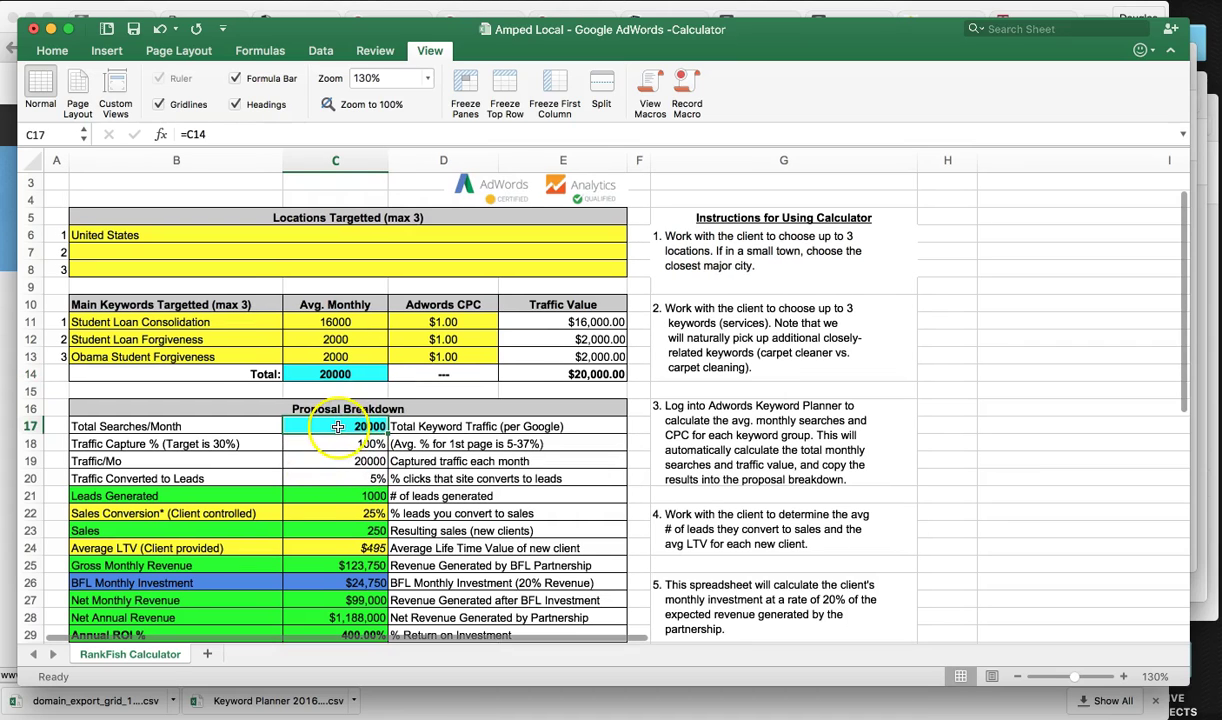
click(352, 444)
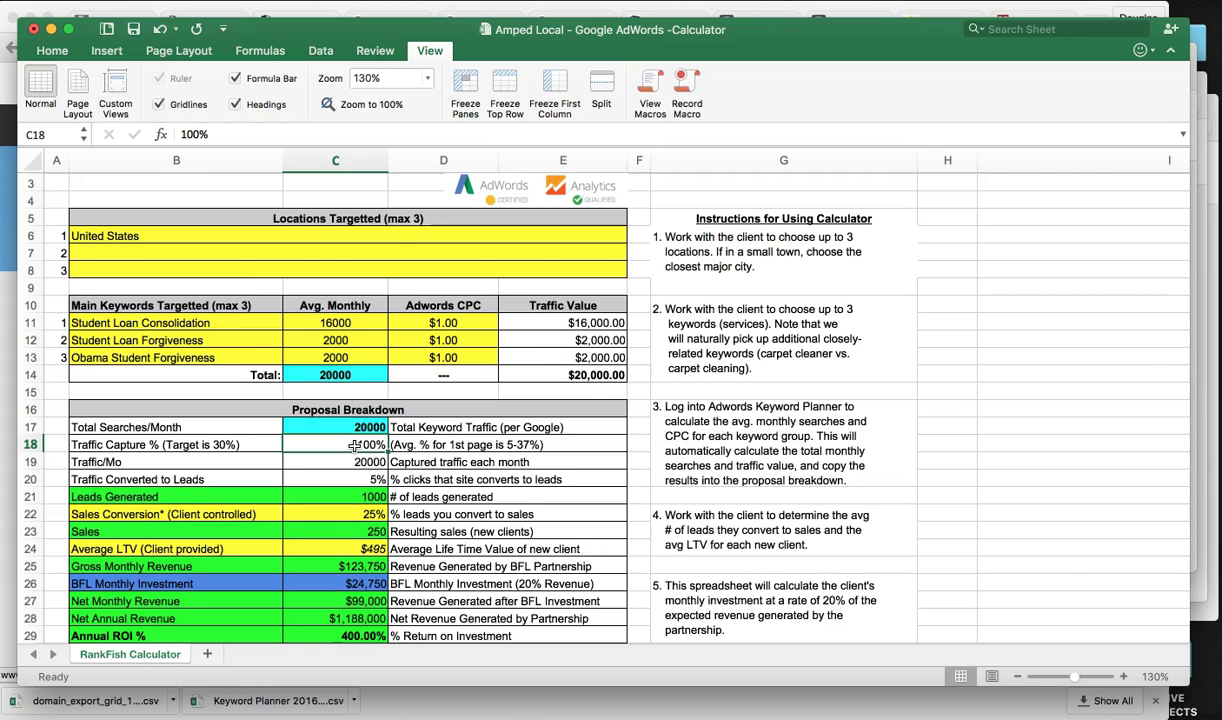
scroll(340, 450, down, 1)
scroll(331, 457, down, 1)
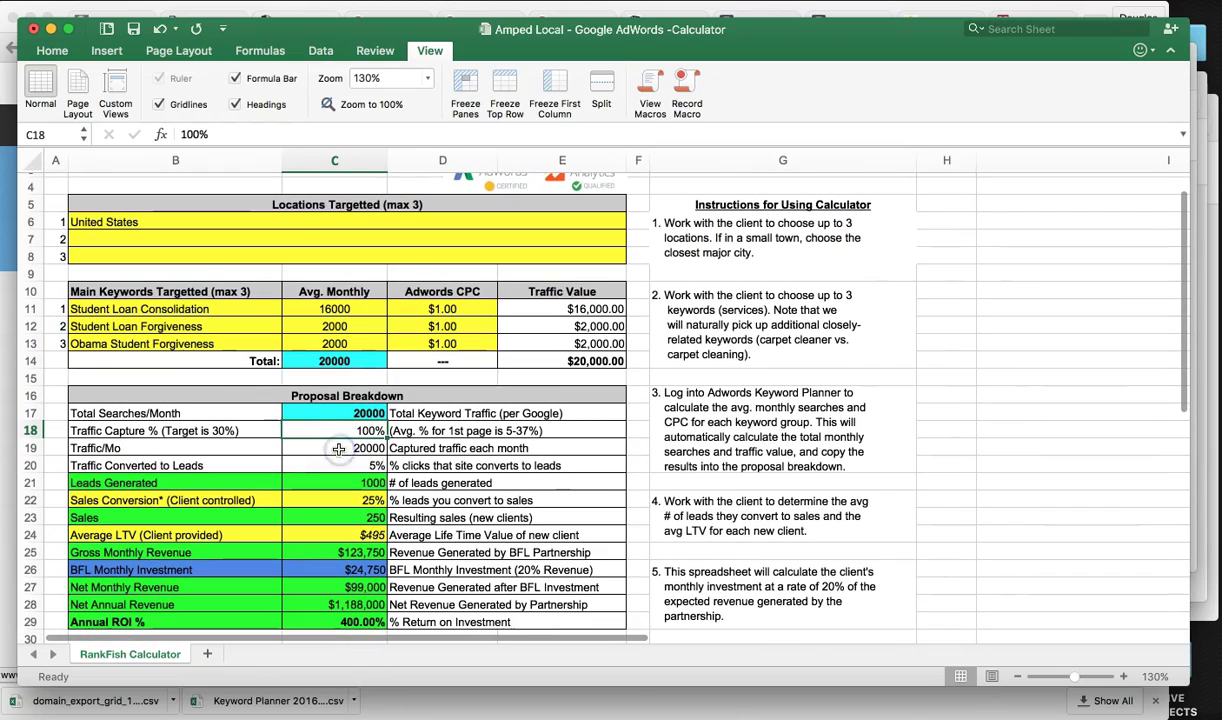
click(334, 445)
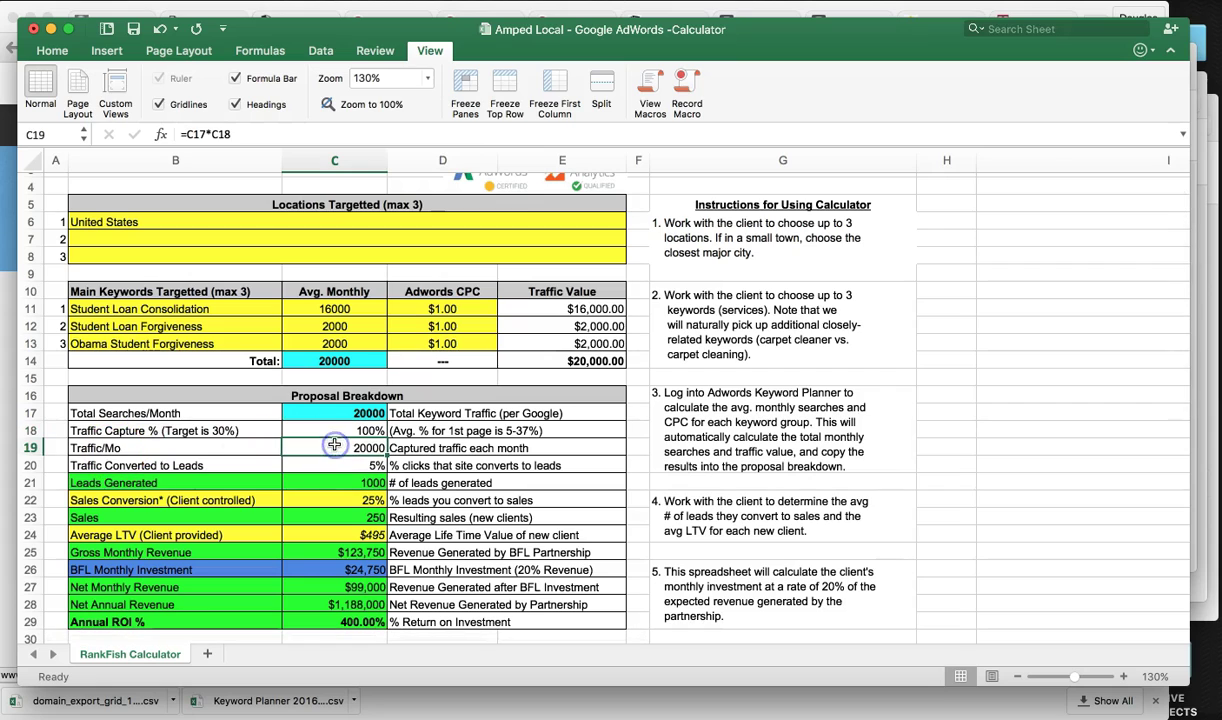
Inspect the Traffic Converted to Leads percentage and the formula behind Leads Generated without changing it
click(170, 466)
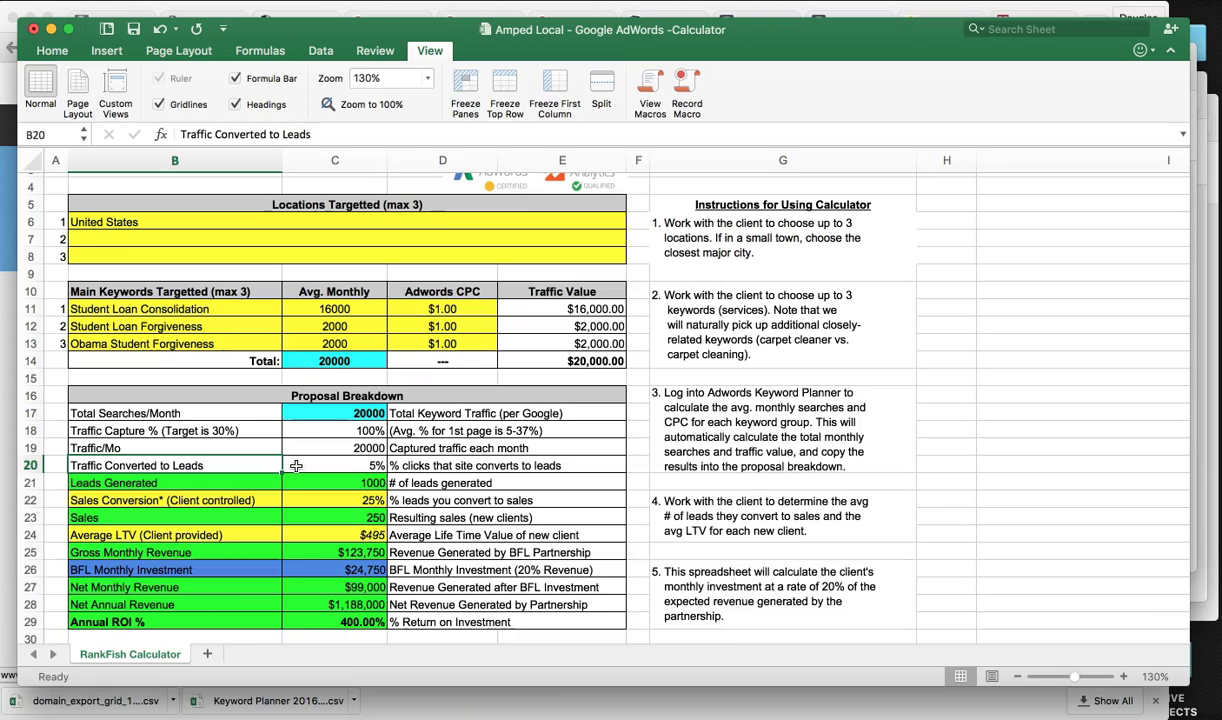
scroll(296, 465, down, 1)
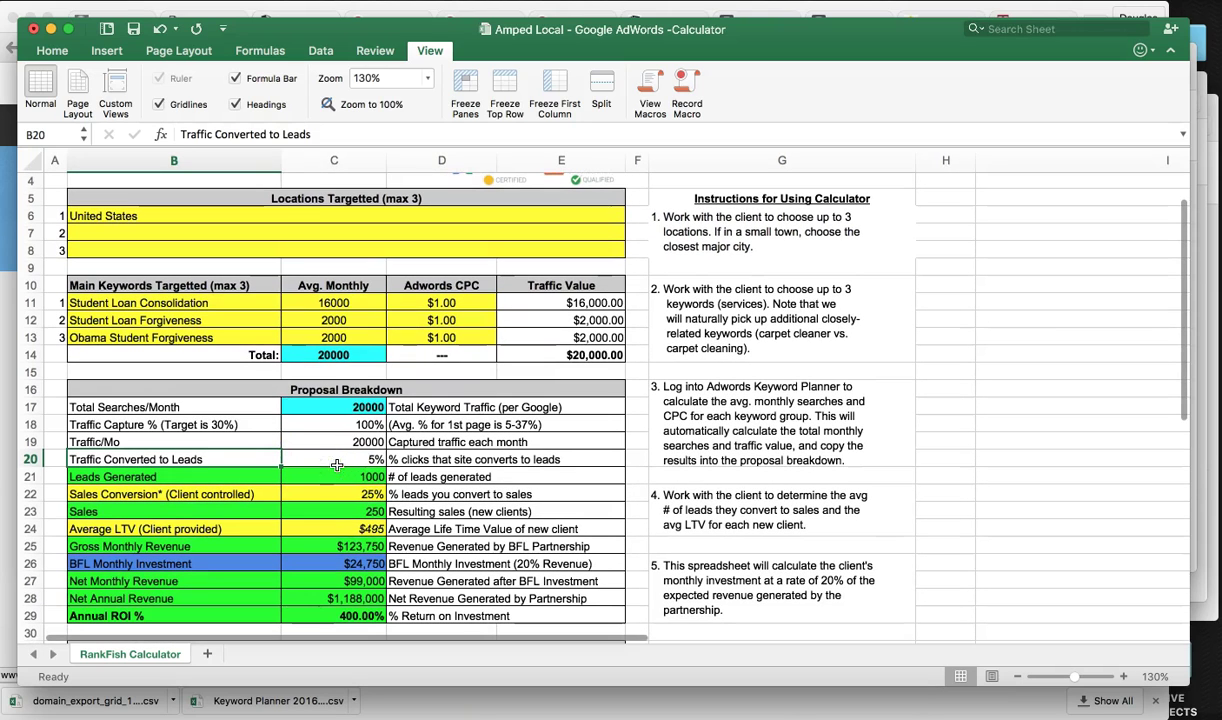
click(337, 463)
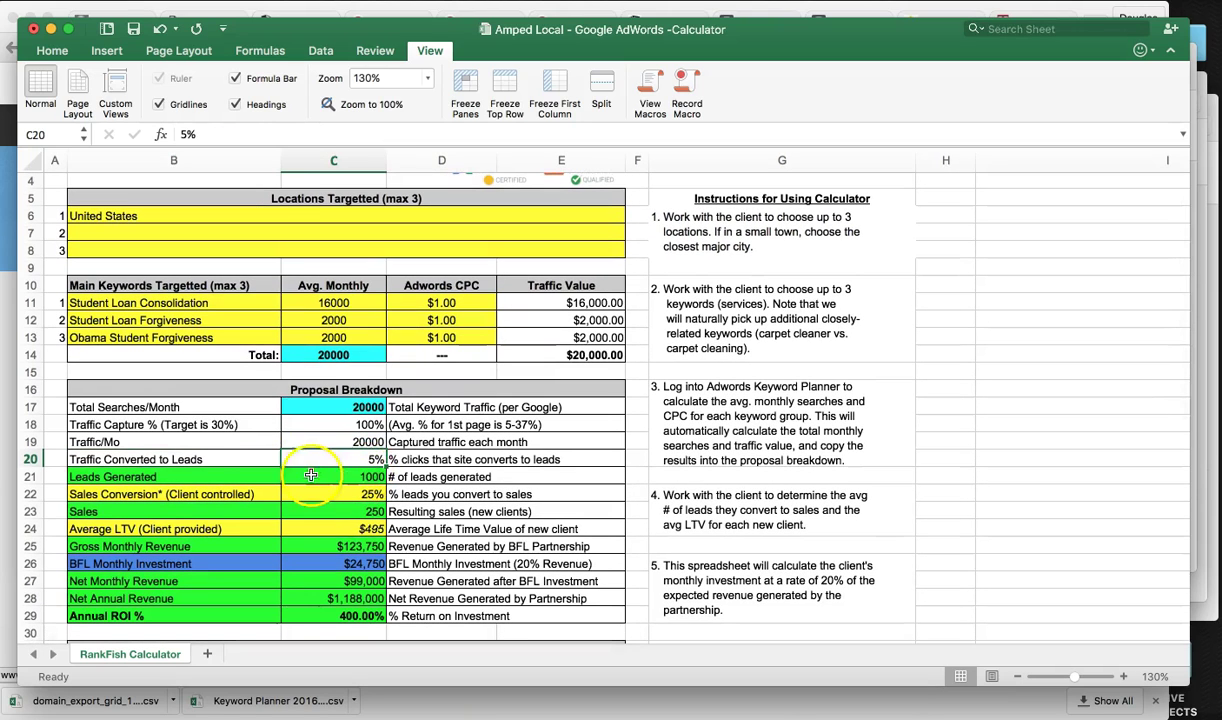
click(245, 477)
click(370, 477)
click(337, 480)
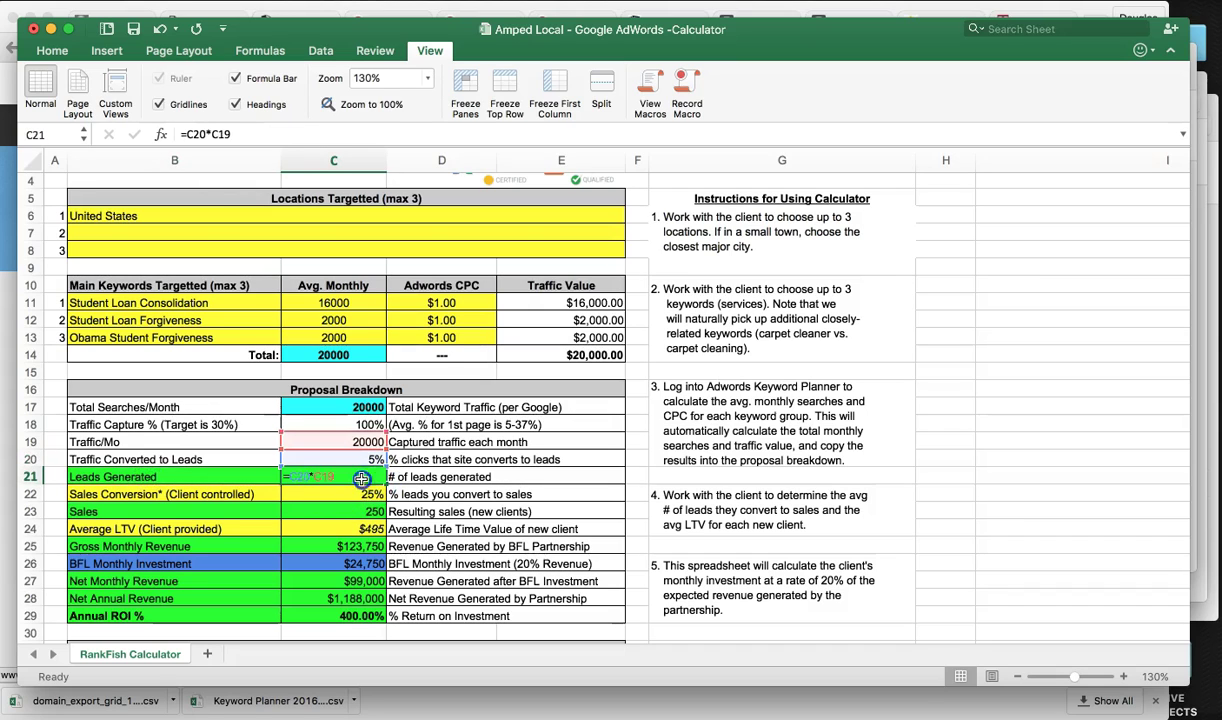
double_click(338, 479)
click(248, 458)
click(335, 475)
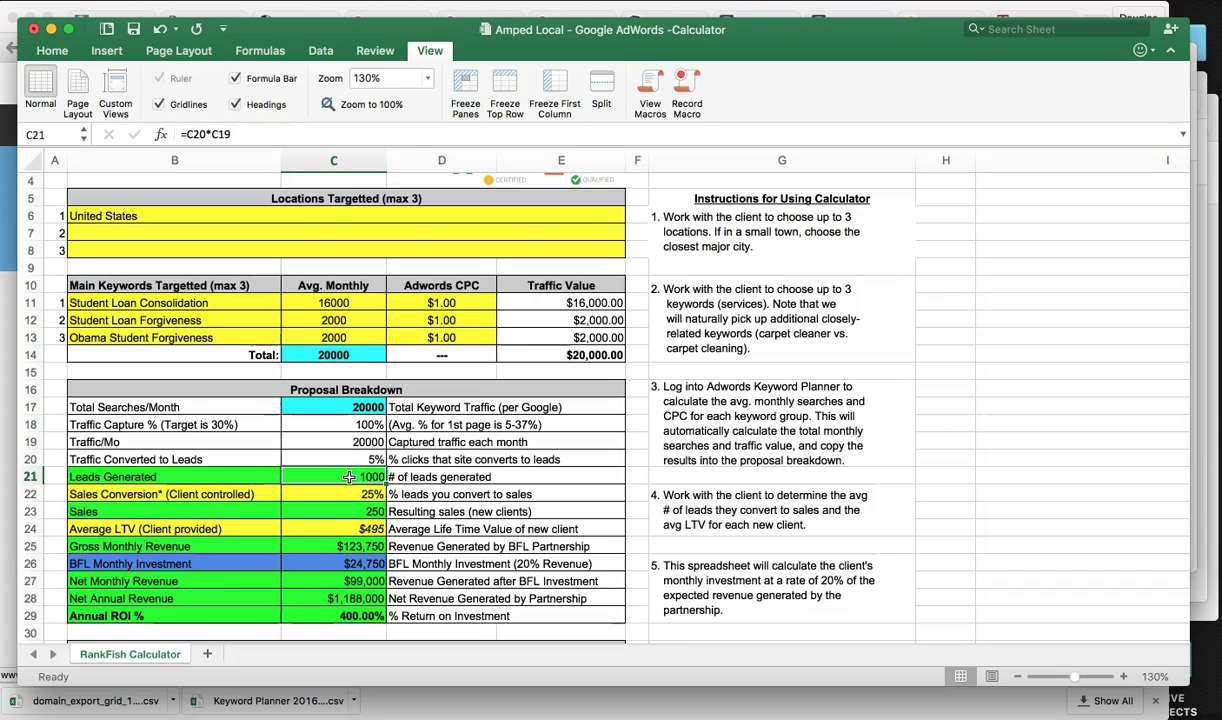
Review the Sales Conversion, Sales, Average LTV and Gross Monthly Revenue values in the Proposal Breakdown
click(205, 493)
click(338, 492)
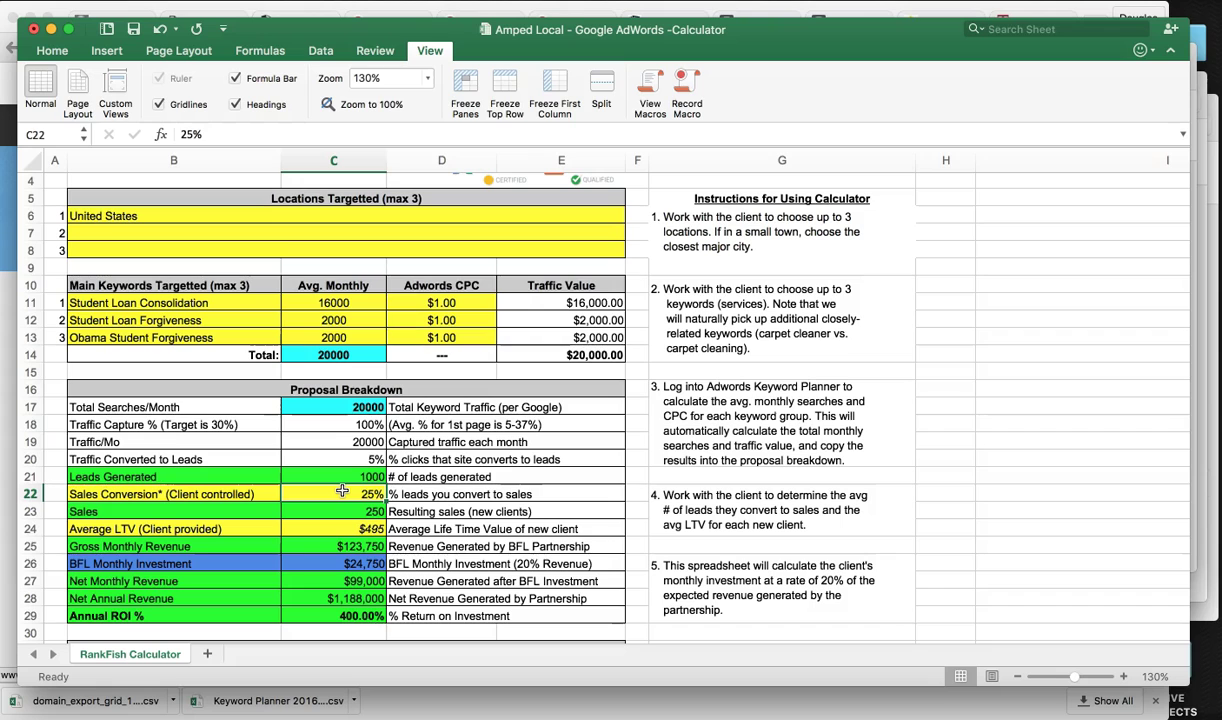
click(345, 510)
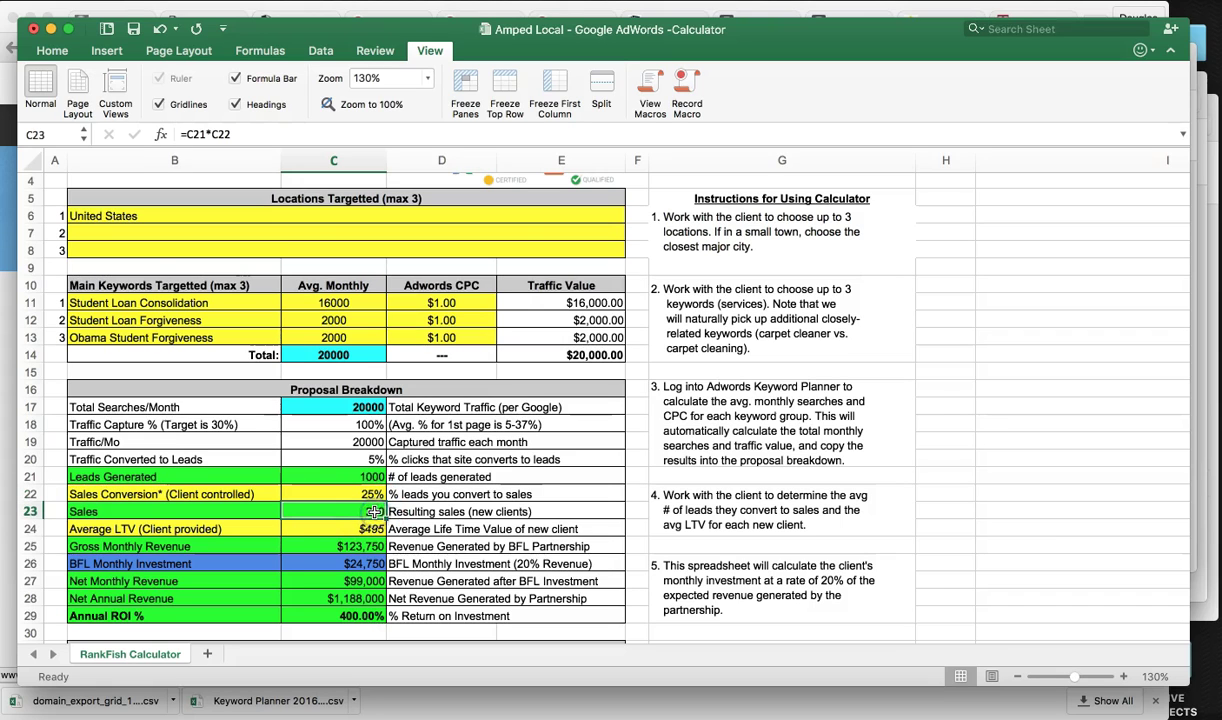
scroll(265, 528, down, 2)
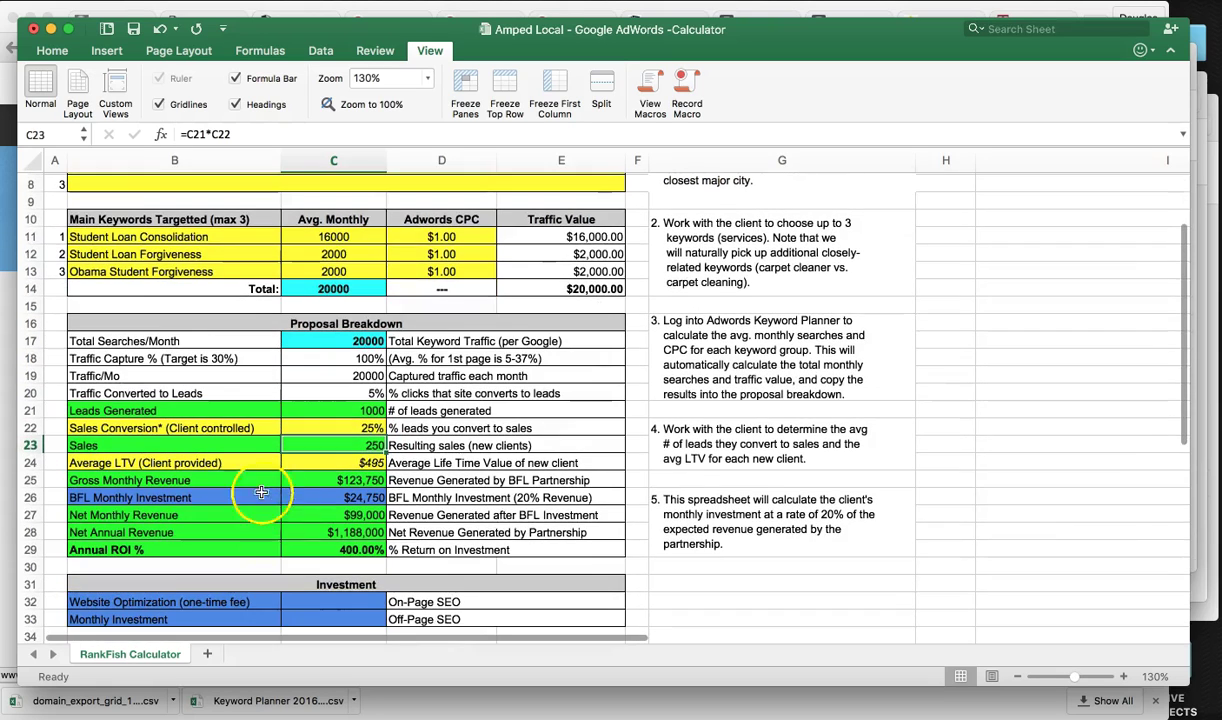
click(305, 462)
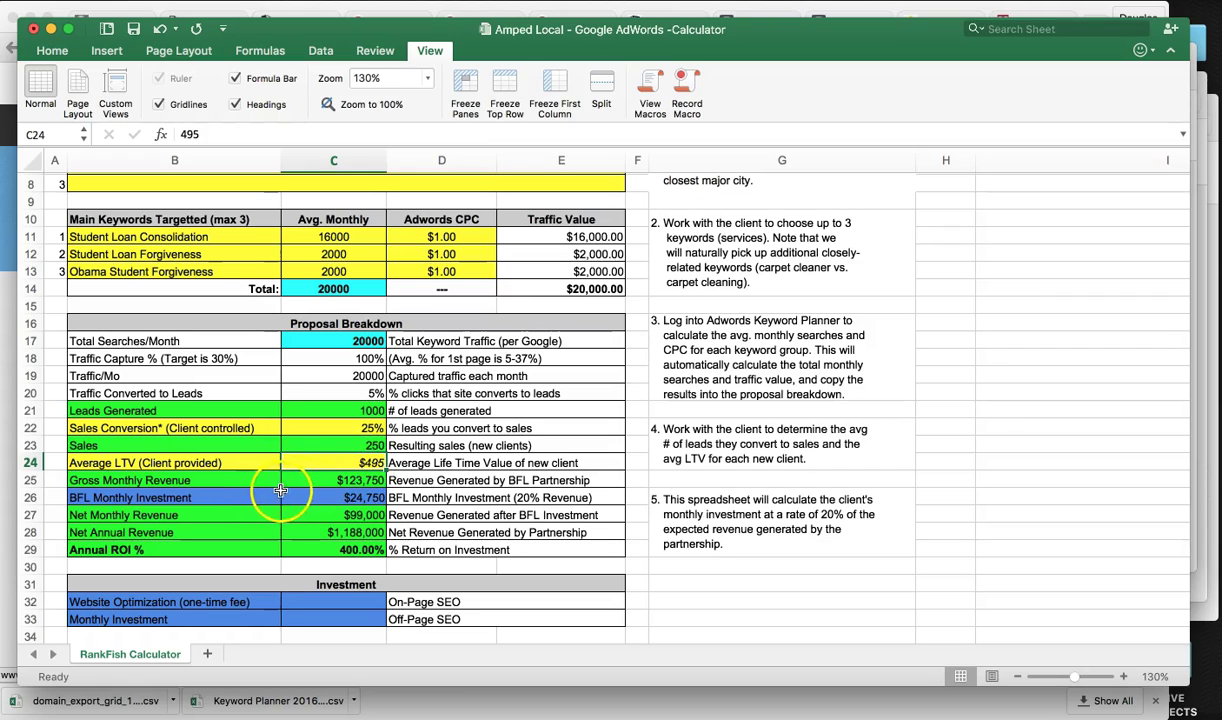
click(337, 483)
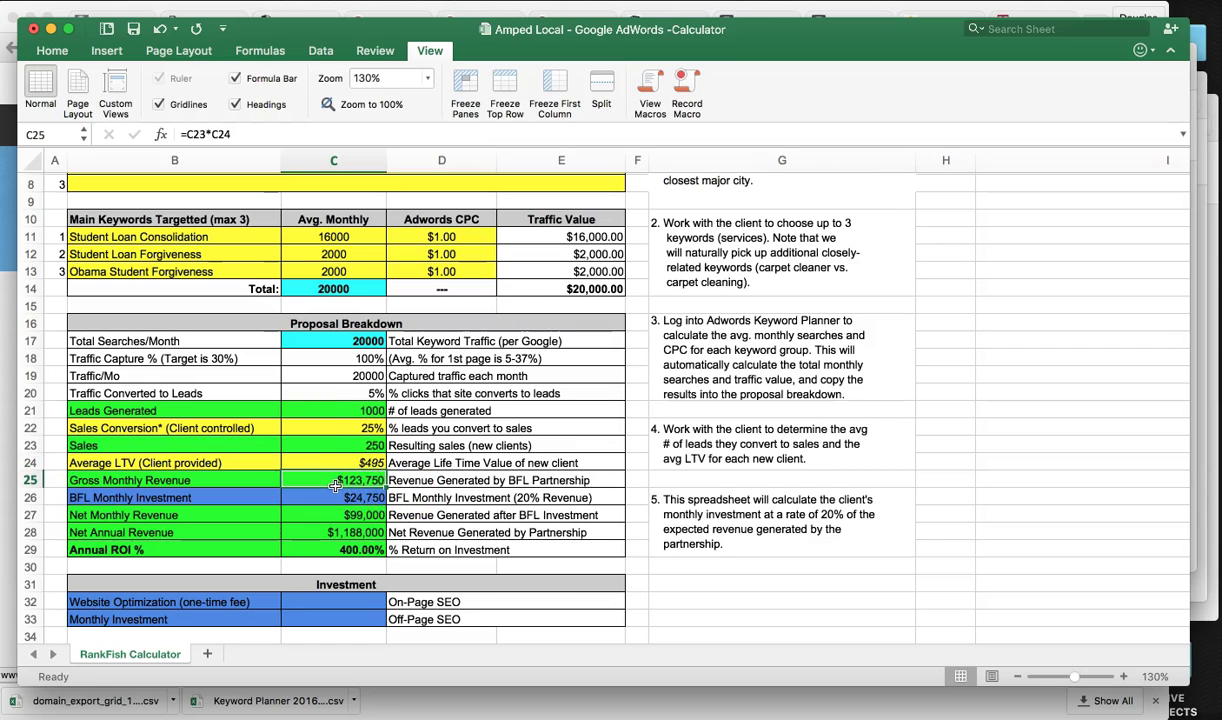
Highlight the rows from BFL Monthly Investment to Annual ROI % and select the Annual ROI value
drag(150, 497, 258, 537)
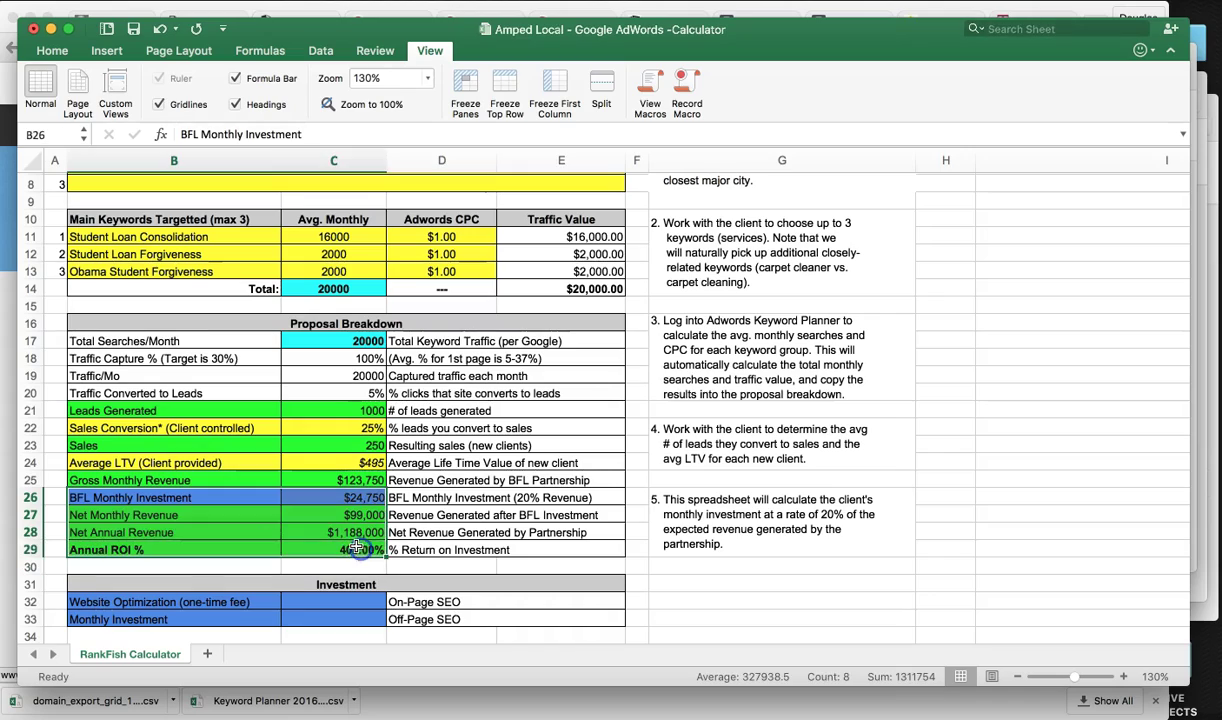
key(Right)
key(Down)
key(Down)
key(Down)
Return to the Traffic Capture % value in the Proposal Breakdown and check it against the total searches
scroll(258, 507, up, 5)
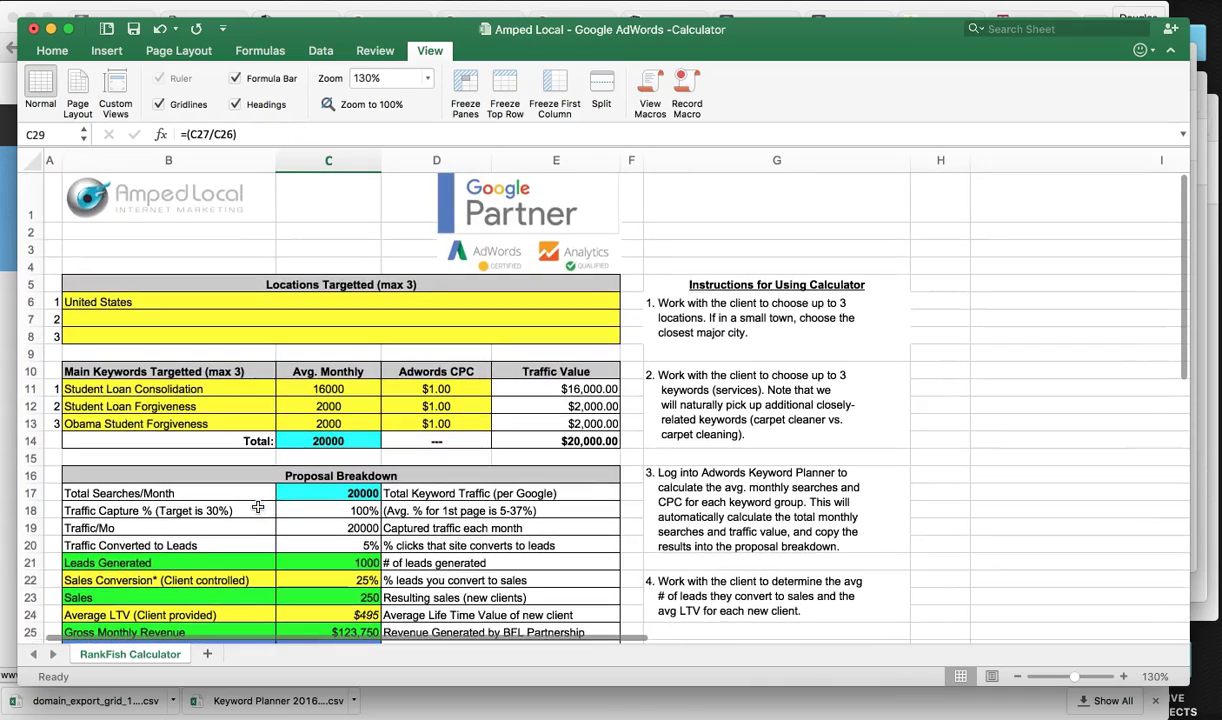
click(386, 511)
click(377, 511)
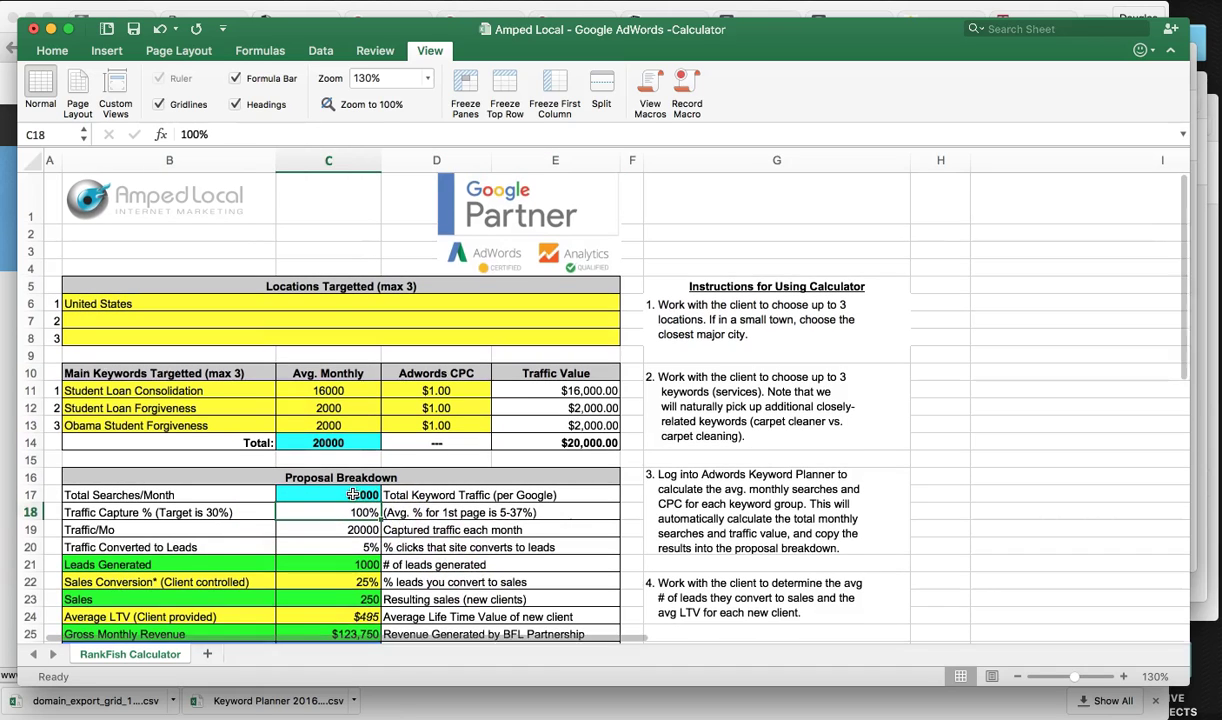
scroll(352, 500, down, 1)
scroll(350, 506, up, 1)
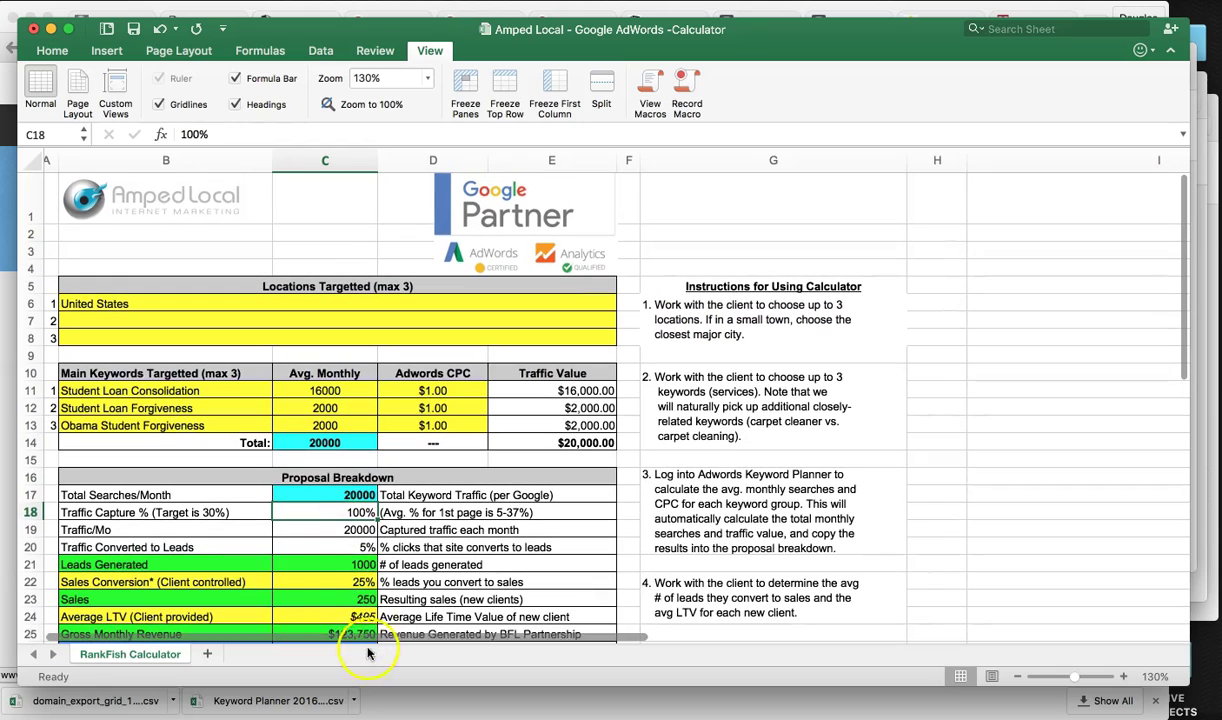
Select the Gross Monthly Revenue value in the Proposal Breakdown and open the Mac's Calculator application
scroll(342, 598, down, 1)
scroll(342, 598, right, 1)
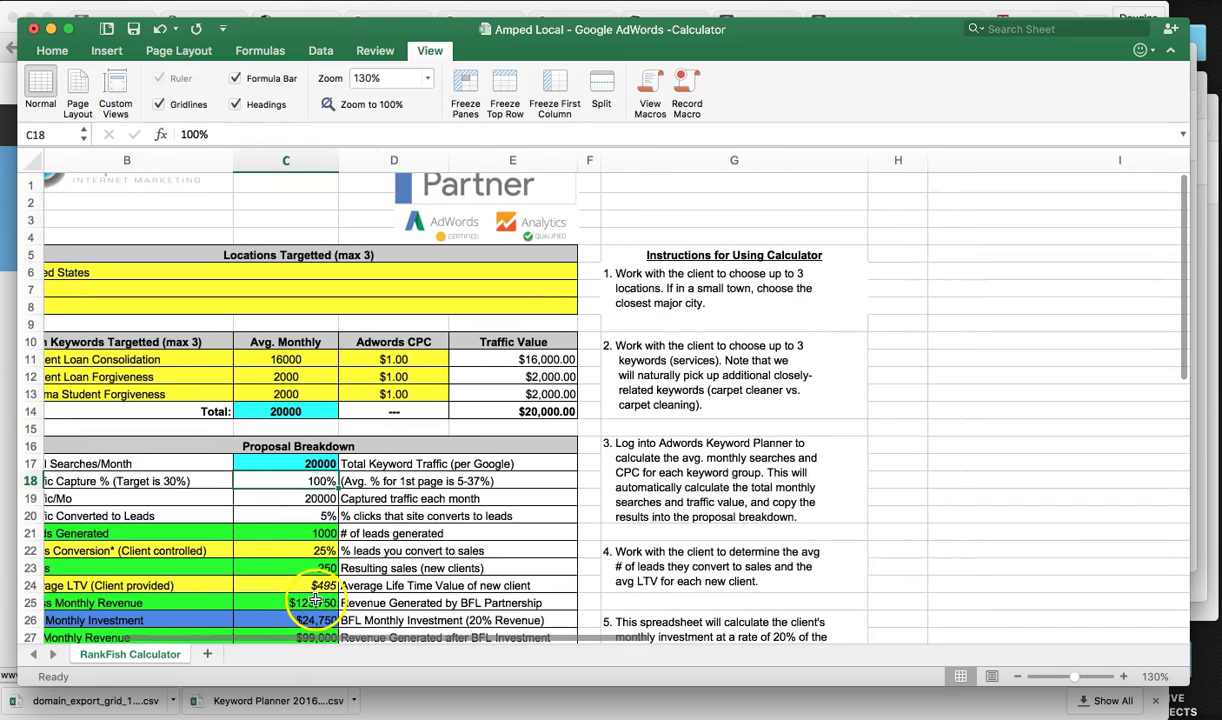
click(325, 602)
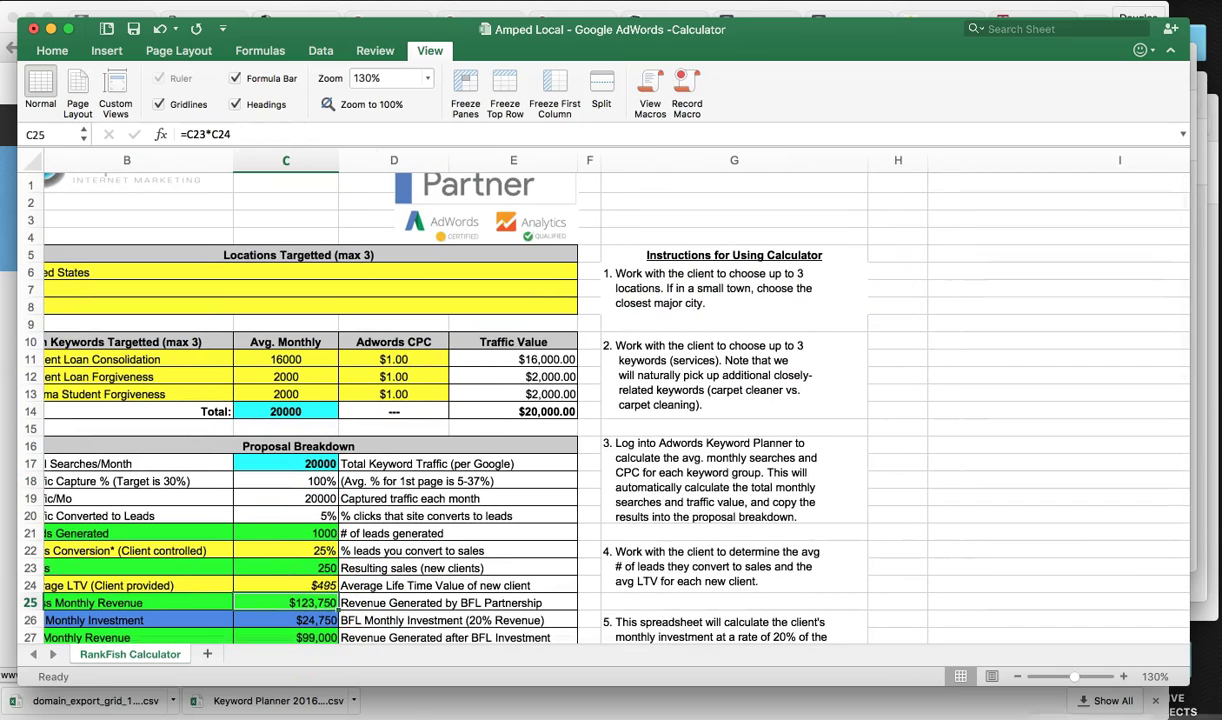
click(878, 710)
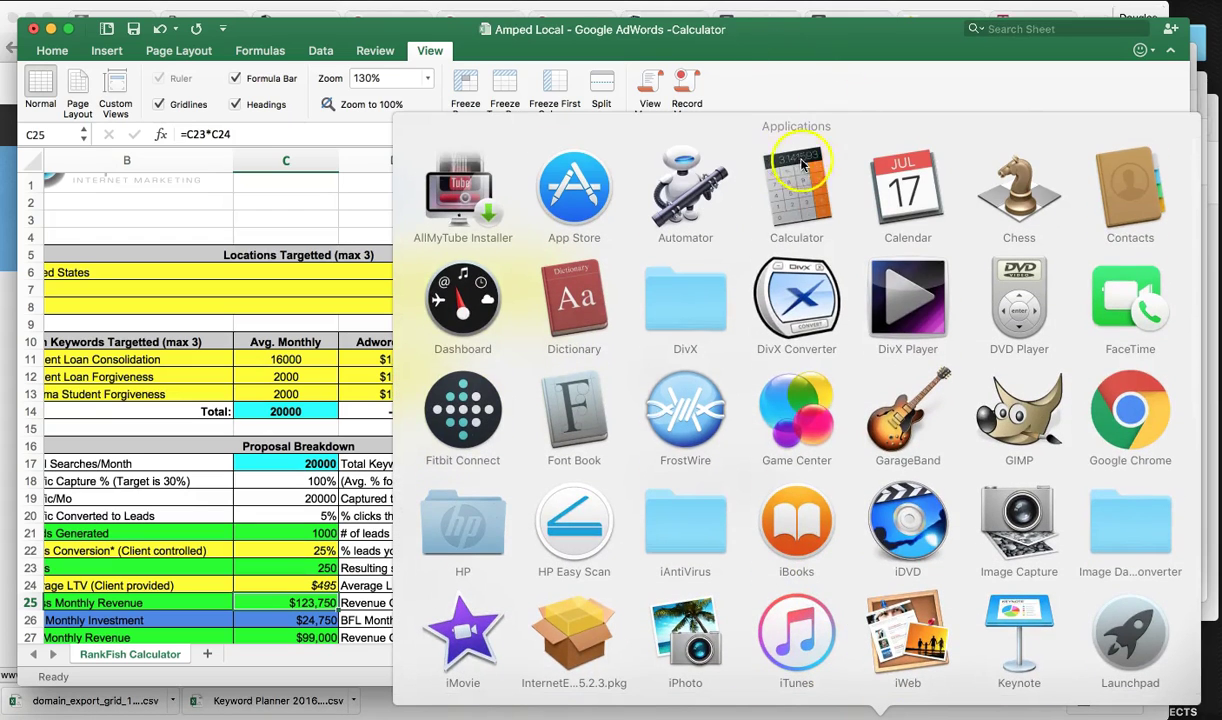
click(770, 168)
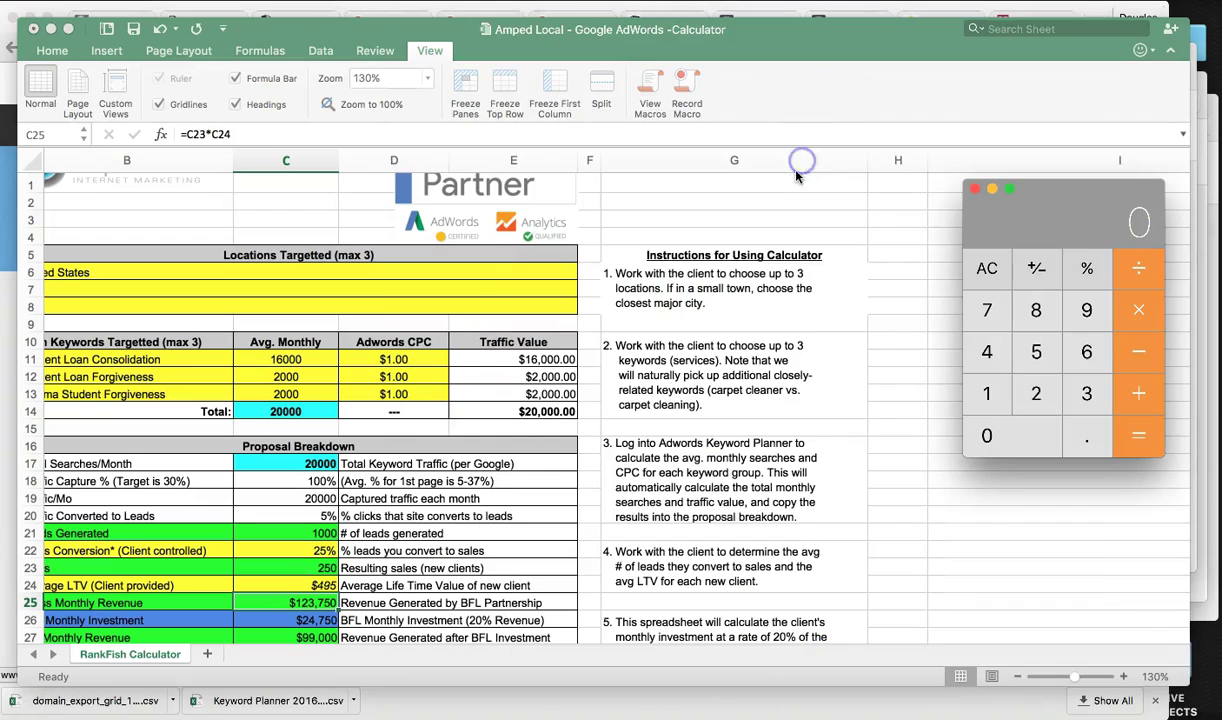
Subtract the 20000 ad spend from the gross monthly revenue of 123750 in the Calculator
click(988, 395)
click(1036, 394)
click(1086, 394)
click(990, 312)
click(1036, 350)
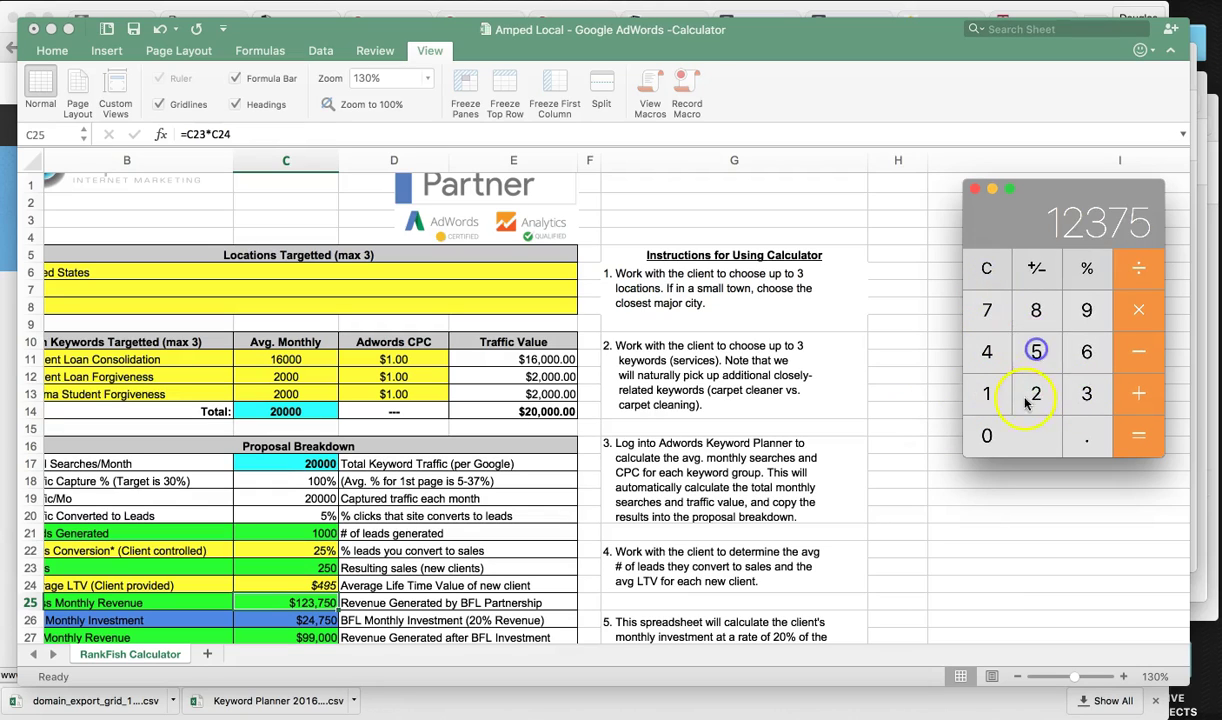
click(1015, 435)
click(1141, 352)
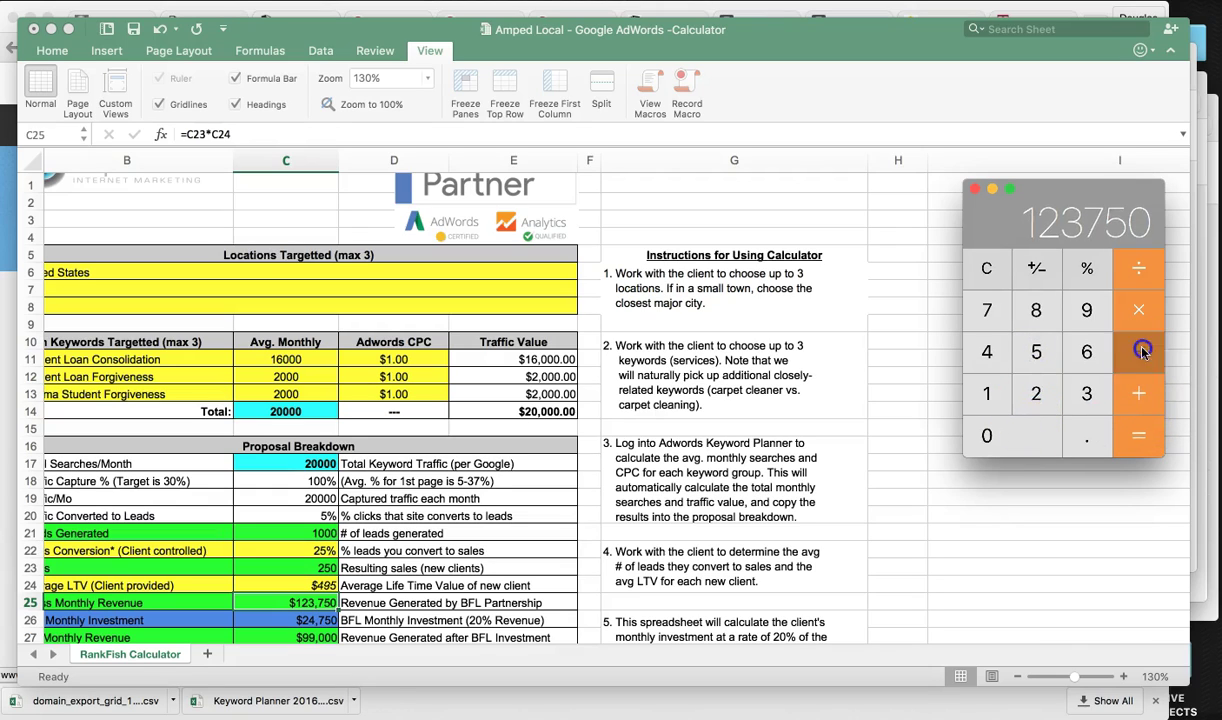
click(1036, 394)
click(1010, 433)
click(1010, 433)
click(1010, 433)
click(1010, 433)
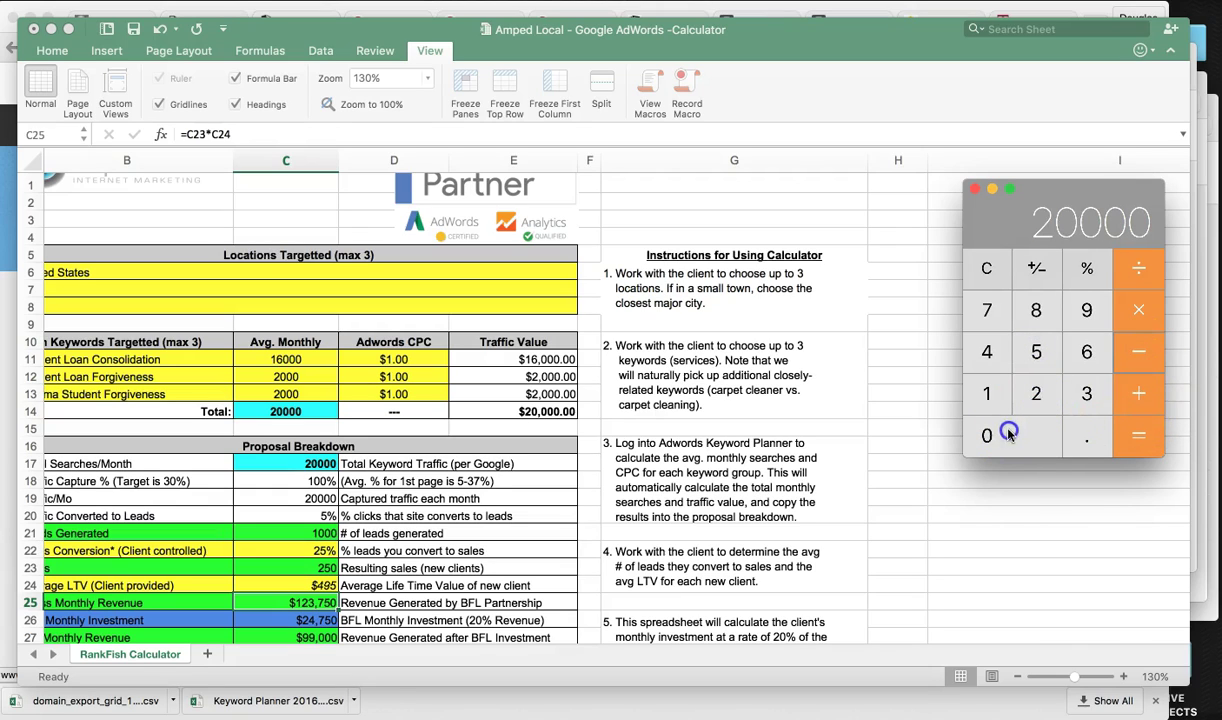
click(1138, 435)
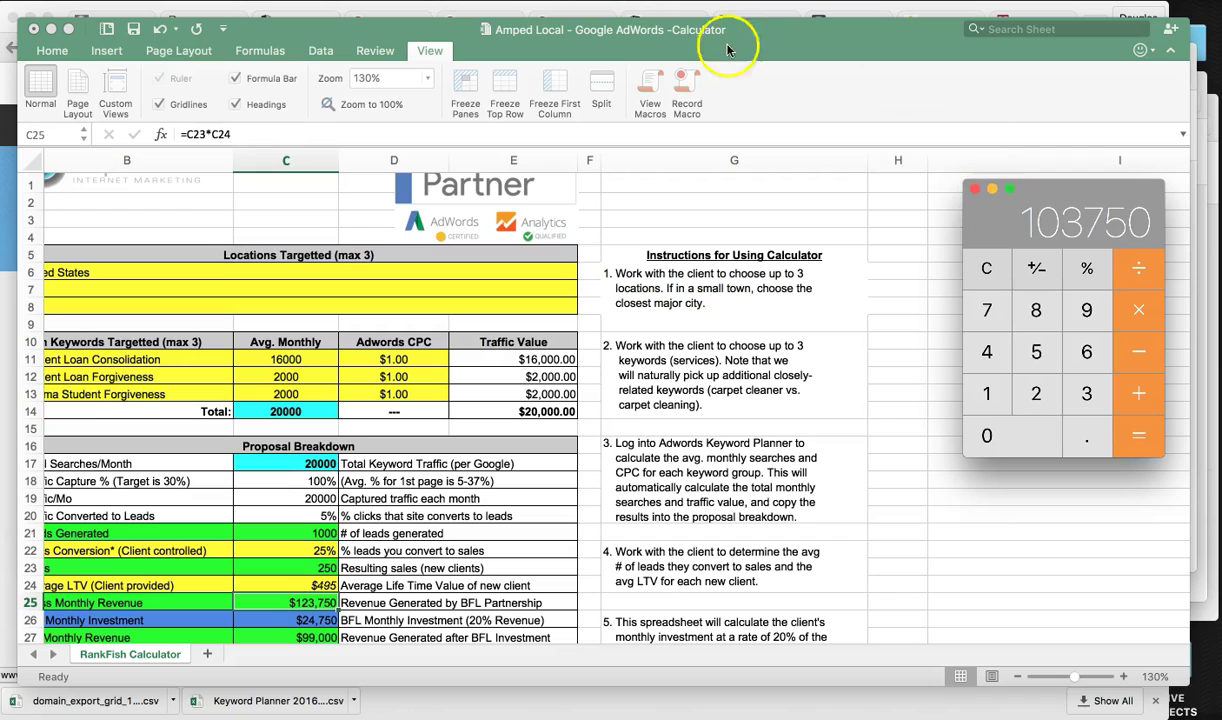
Switch to Chrome, show the Student Financial Help homepage and try its eligibility check link
click(712, 10)
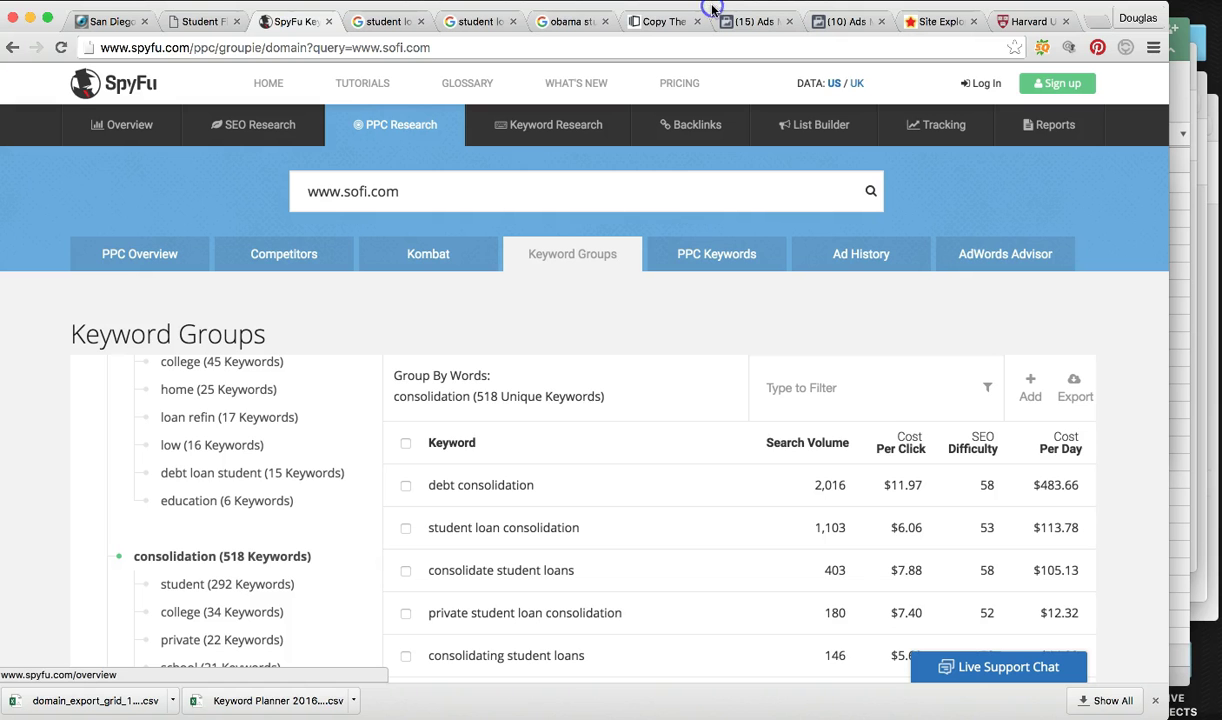
click(212, 27)
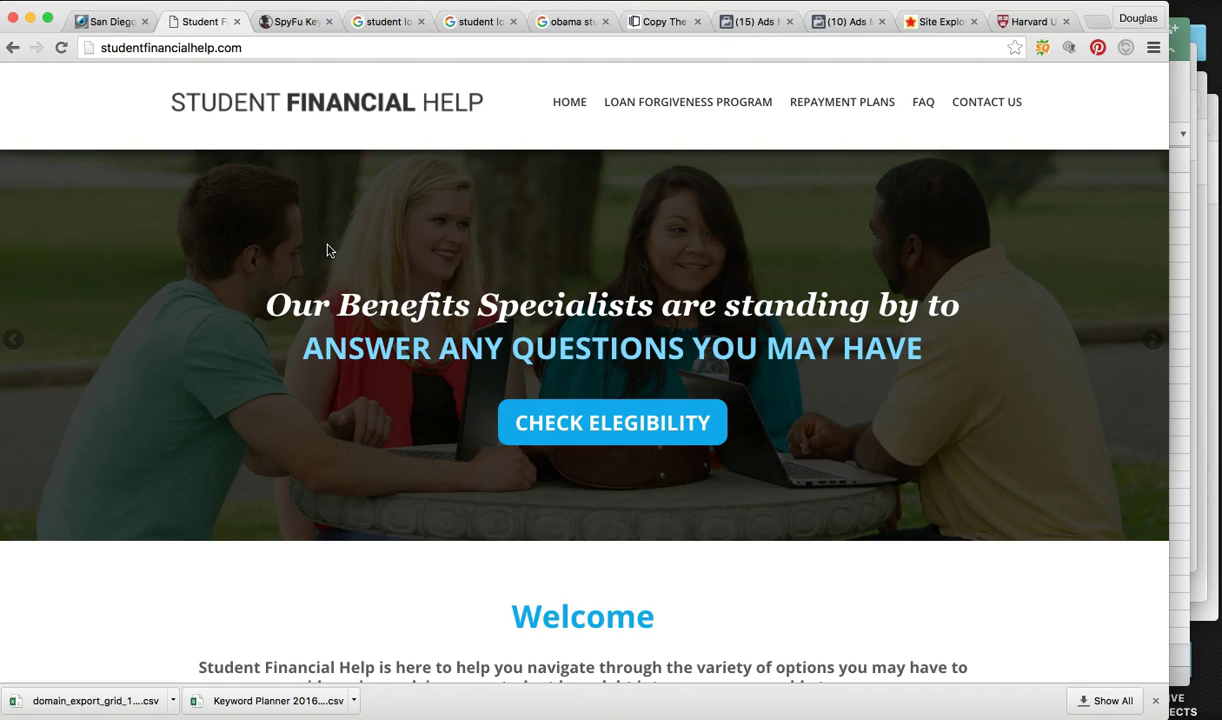
click(245, 100)
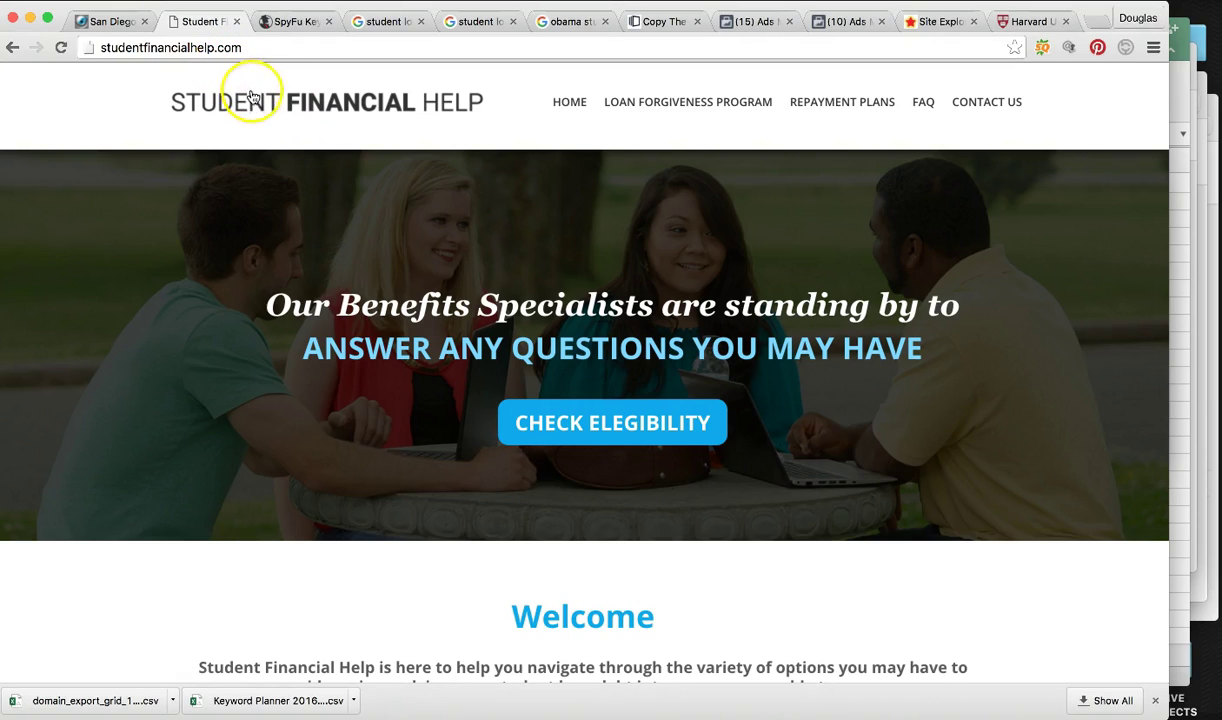
click(624, 428)
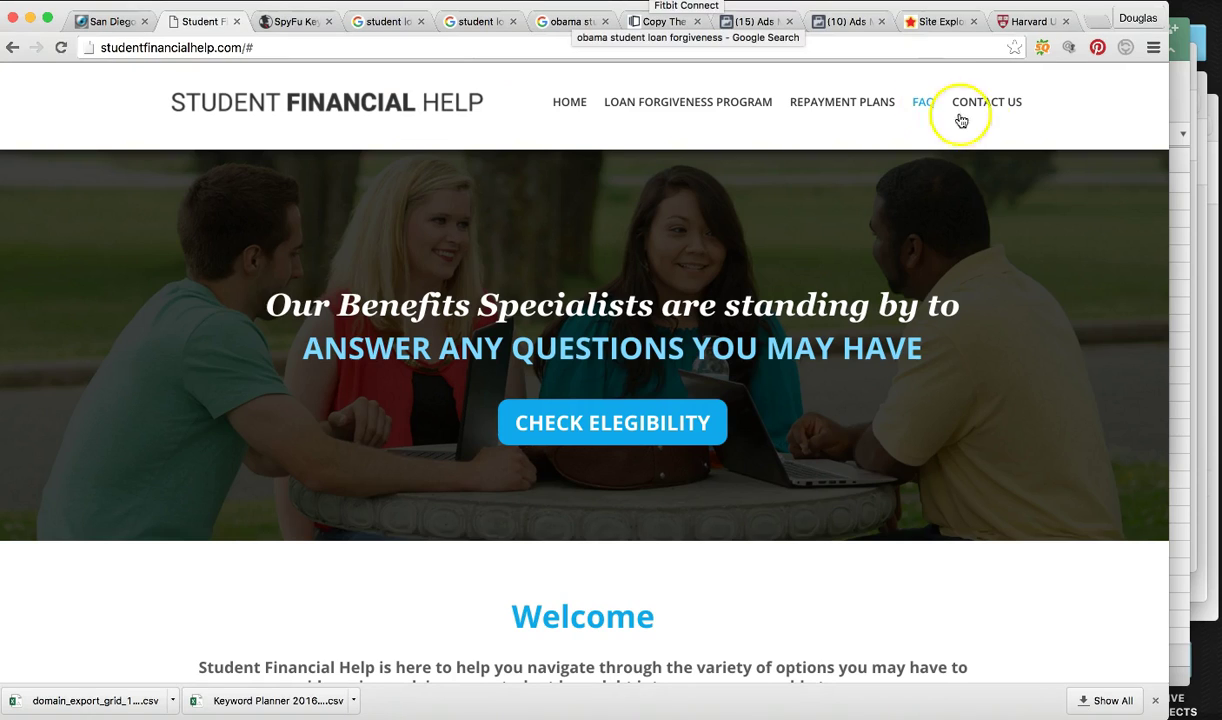
Open the site's Contact Us page and examine the phone number and contact form
click(995, 105)
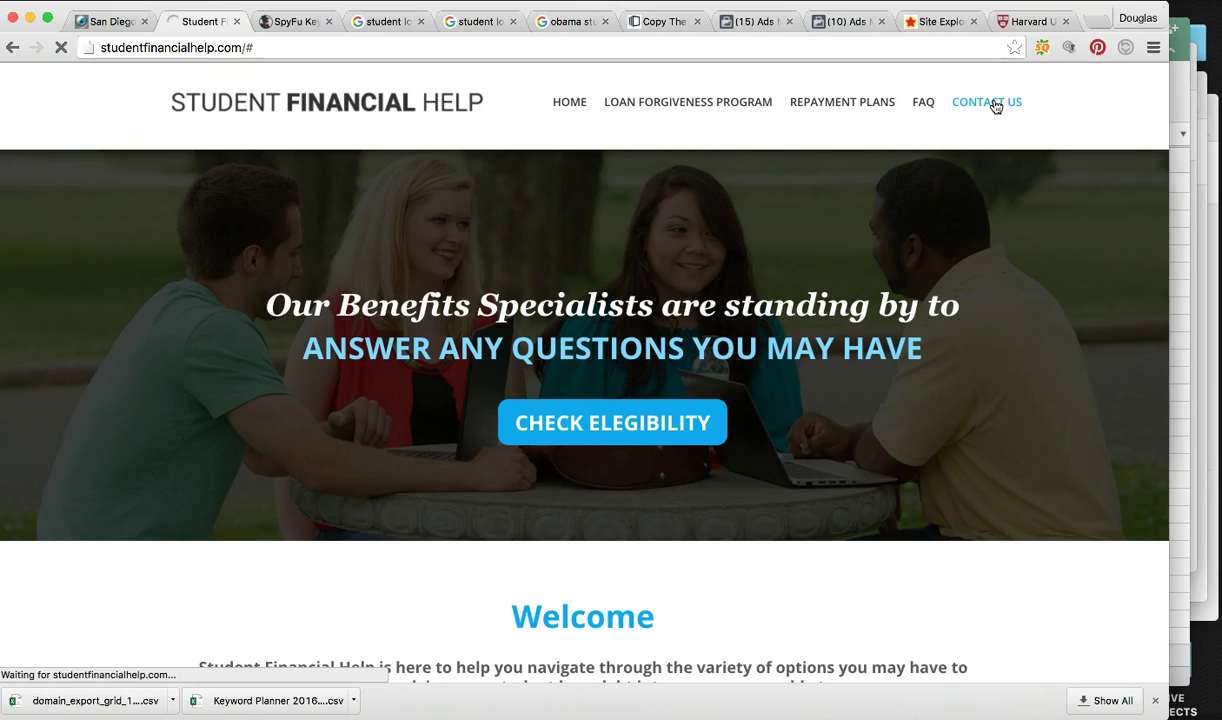
scroll(715, 401, down, 2)
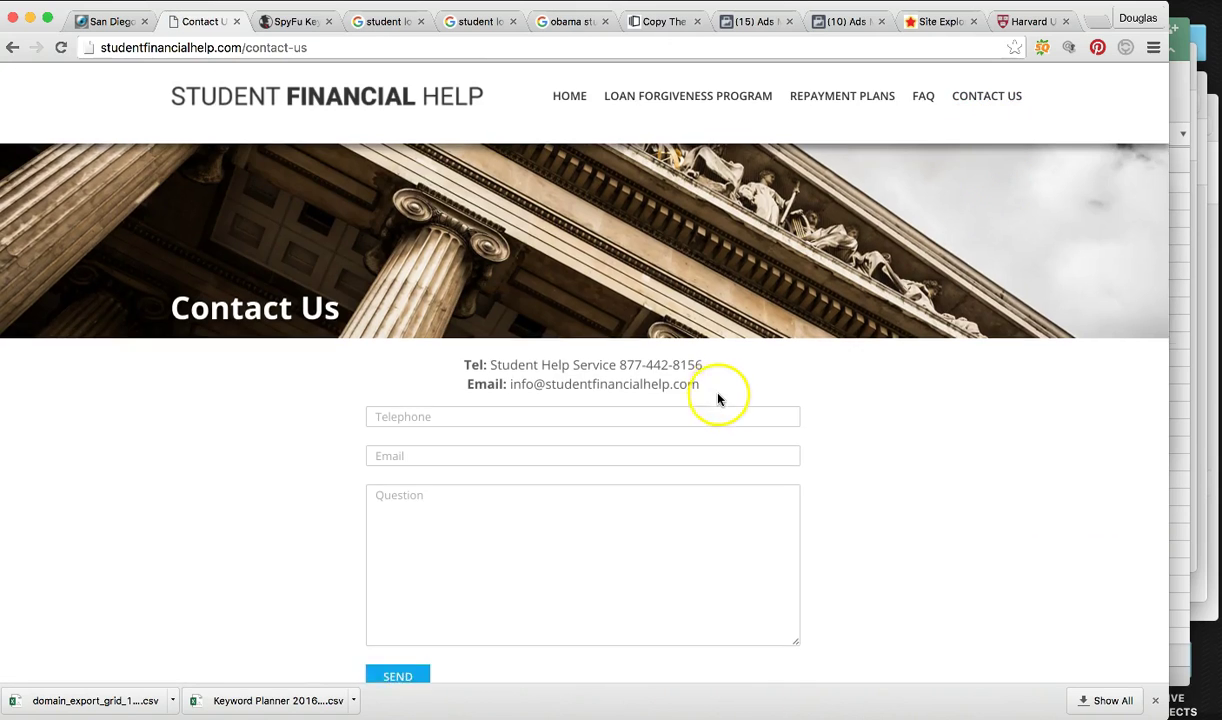
drag(620, 306, 642, 306)
click(685, 306)
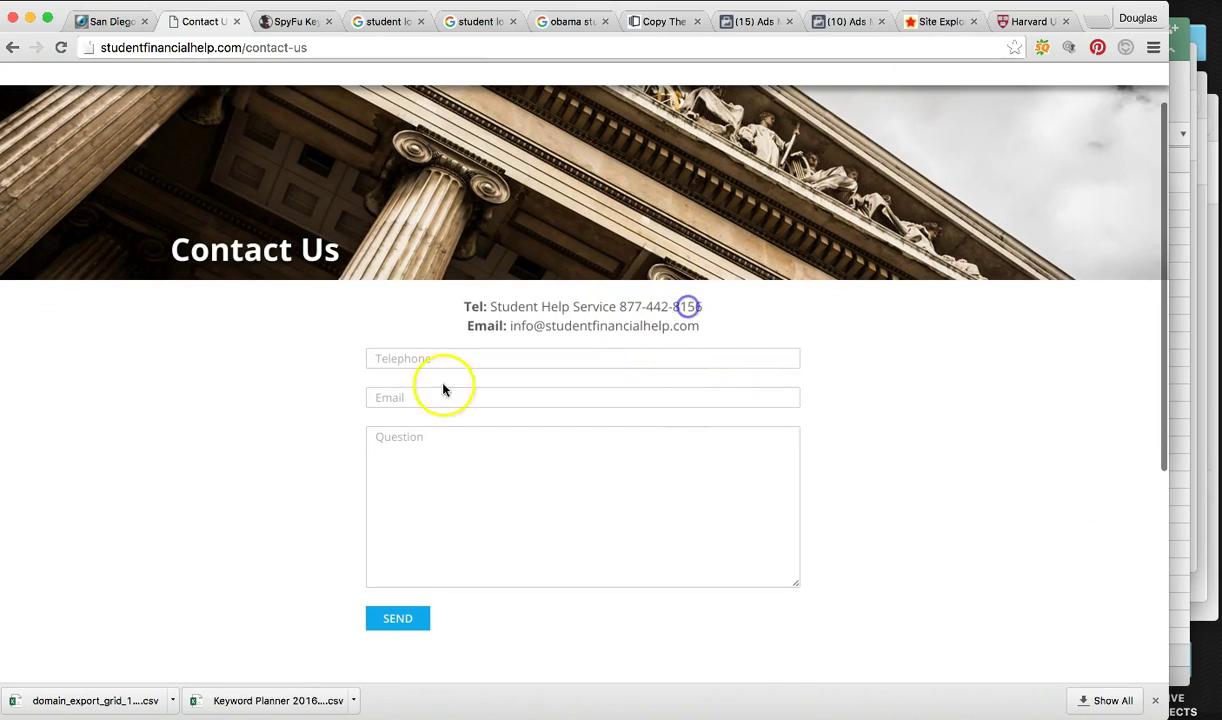
scroll(507, 573, up, 2)
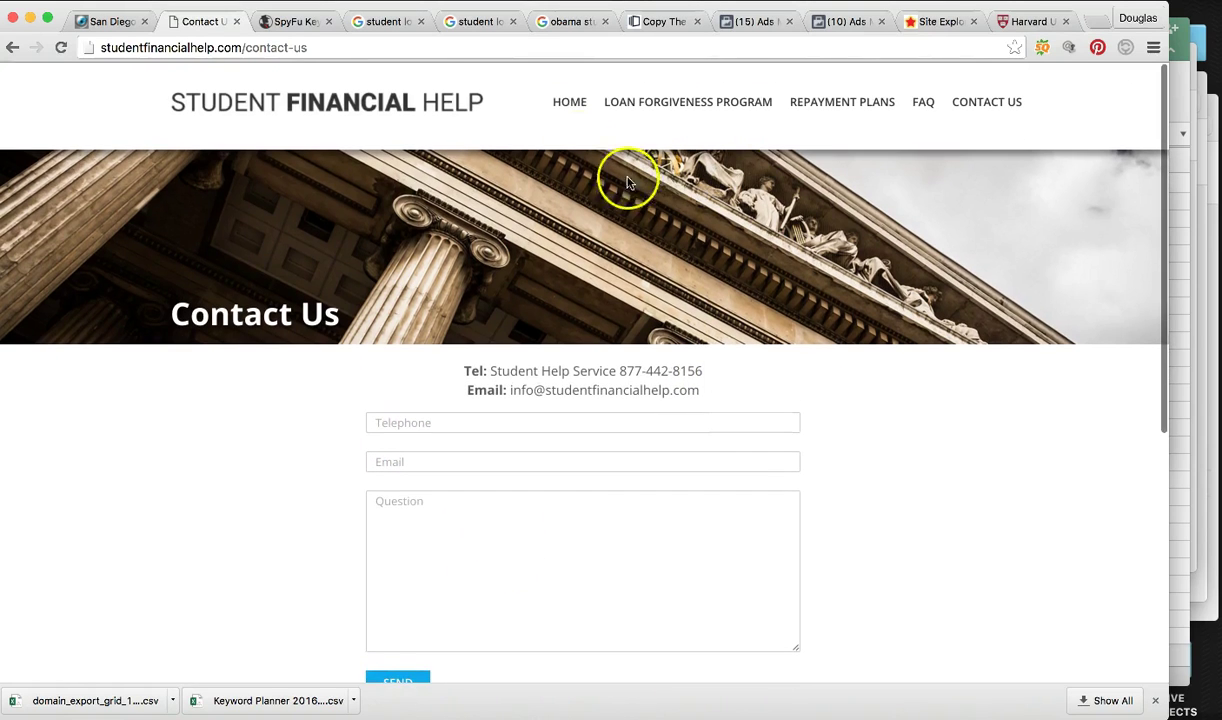
Return to the Student Financial Help homepage and review its benefits and debt relief form through to the footer
click(577, 111)
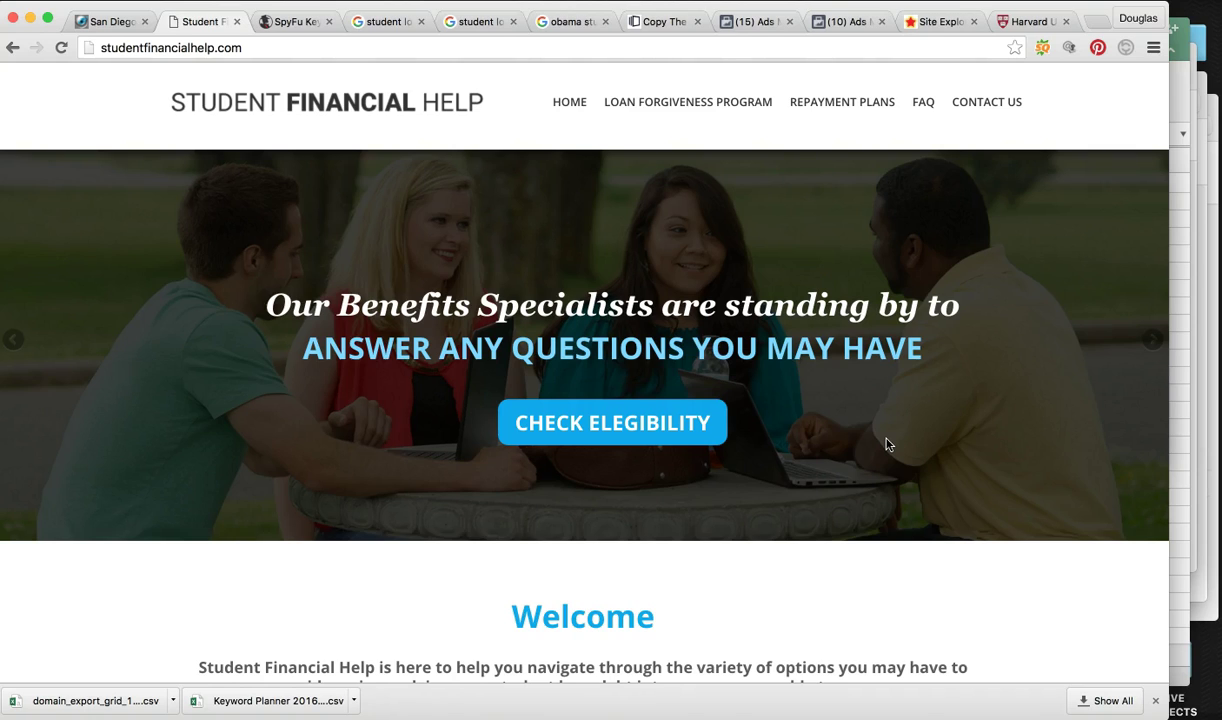
click(668, 485)
scroll(668, 487, down, 8)
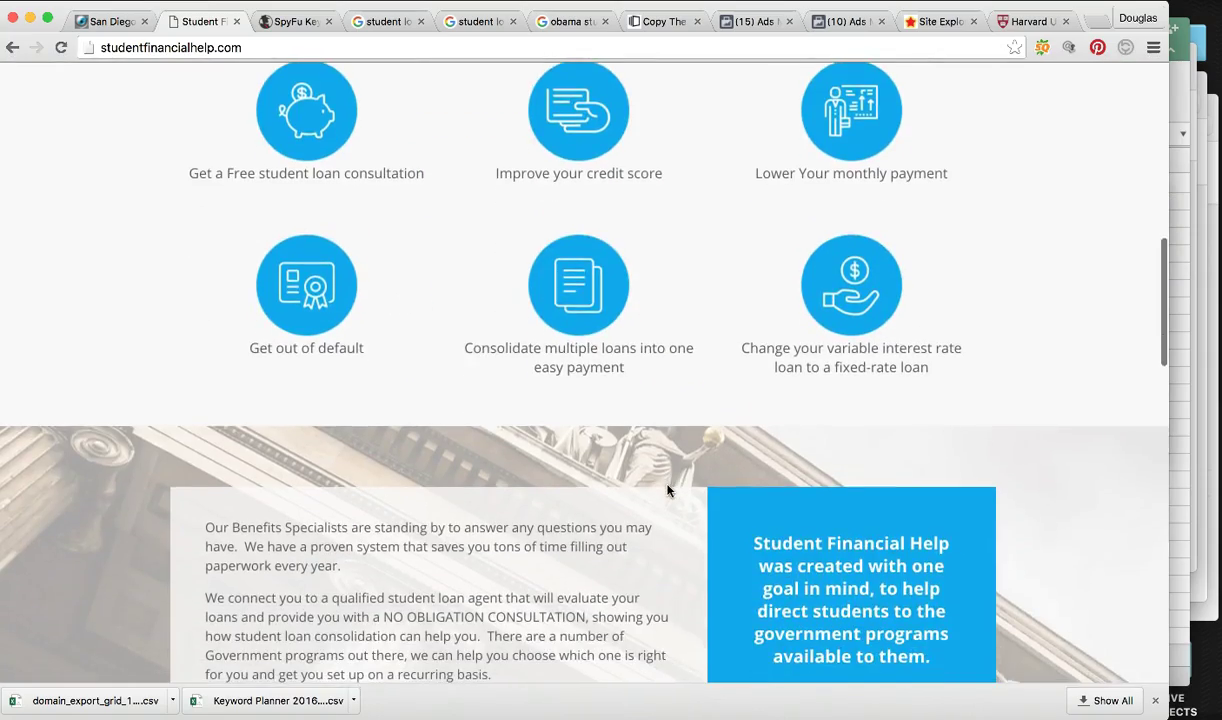
scroll(668, 490, down, 15)
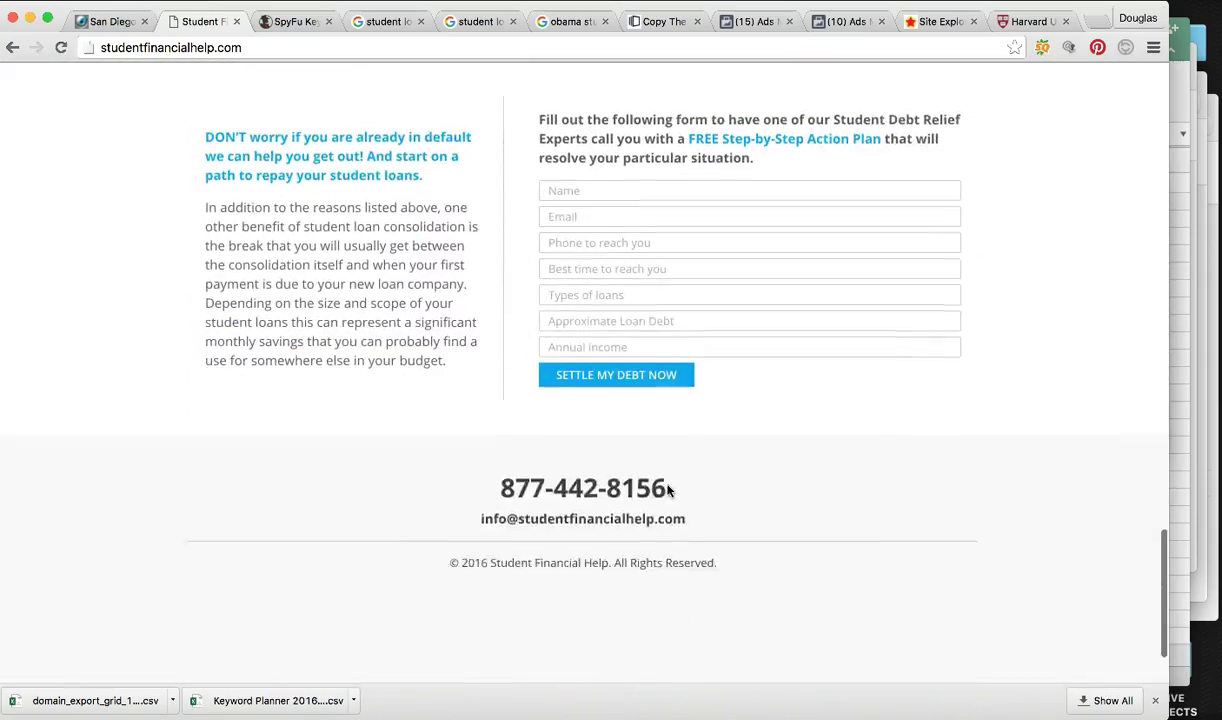
scroll(668, 490, up, 20)
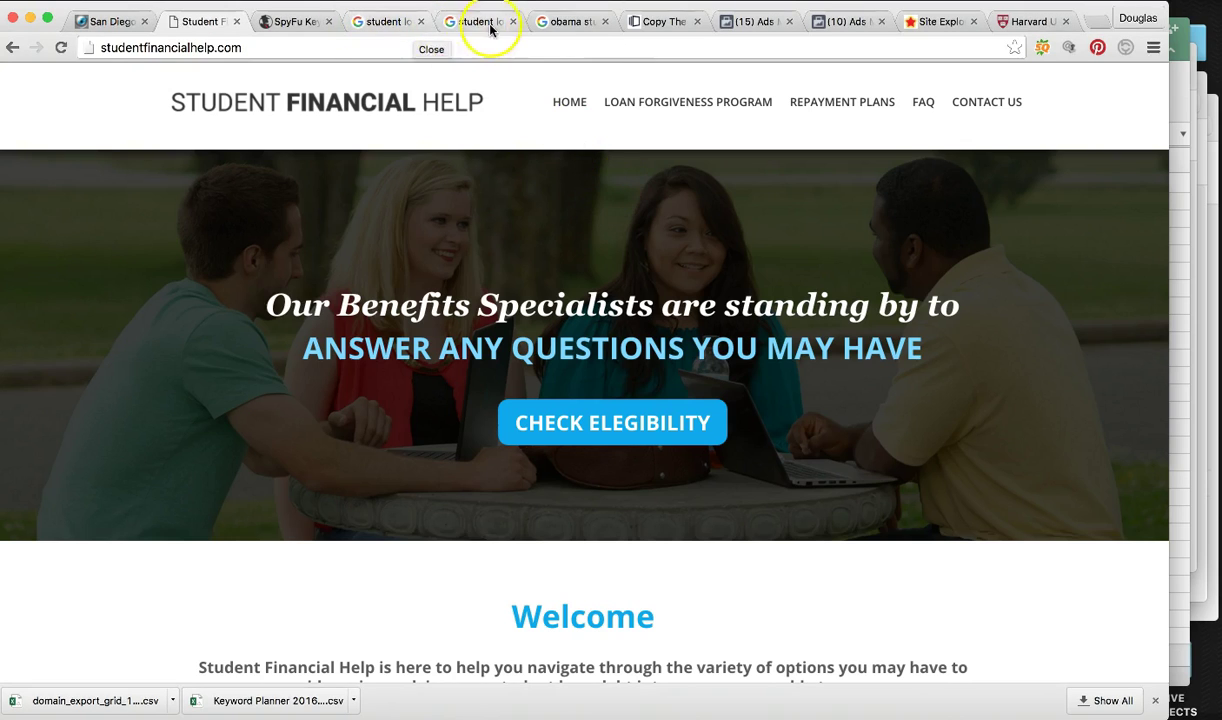
Place the Student Loan Consolidation Center tab beside the Student Financial Help tab and highlight its address, studentloanconsolidation.pagedemo.co
drag(663, 22, 315, 24)
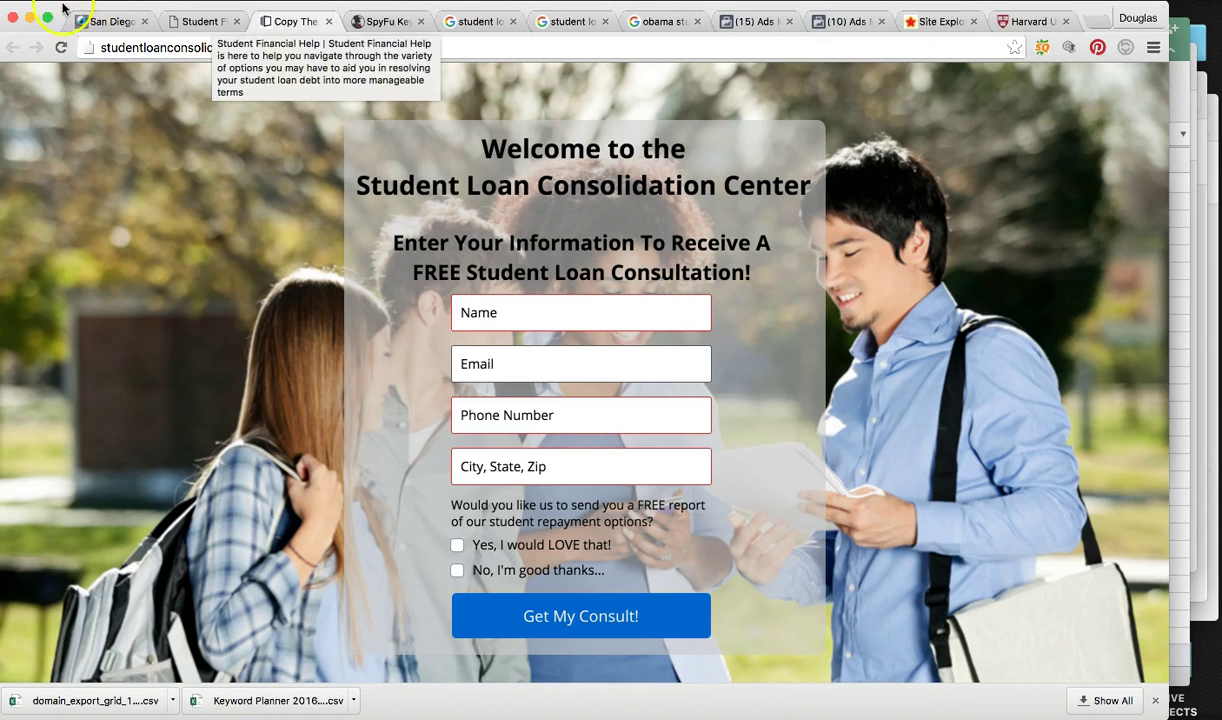
click(115, 50)
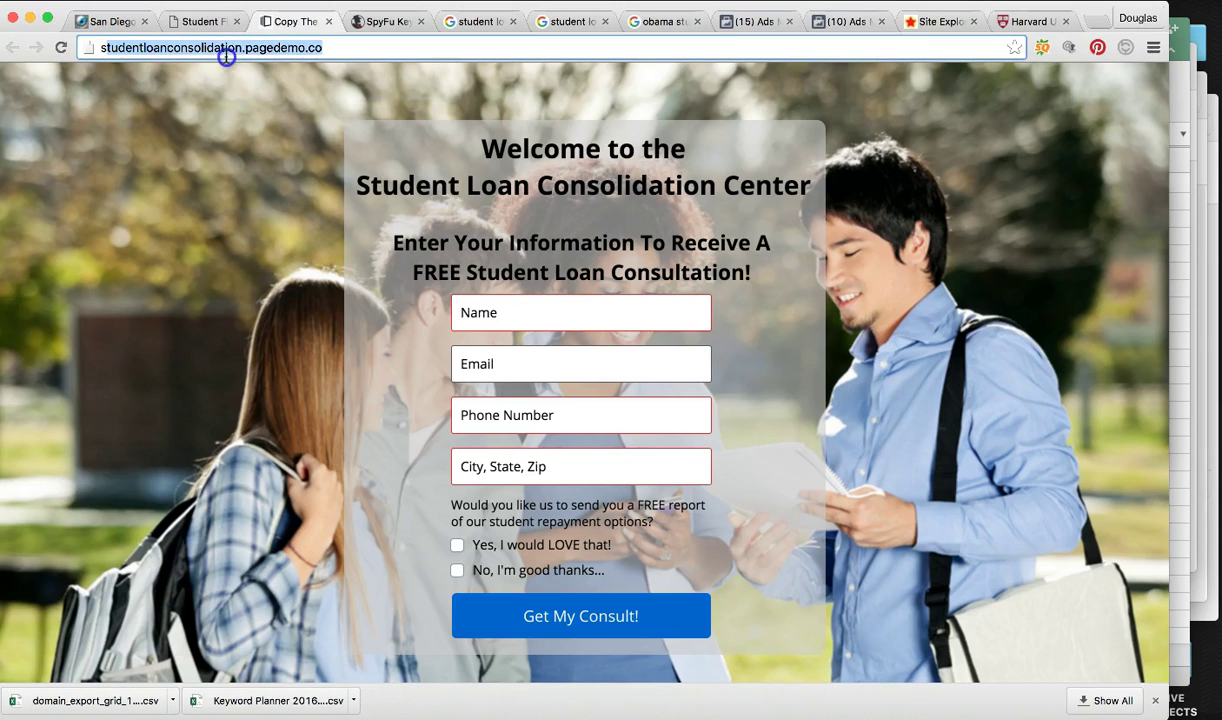
click(292, 52)
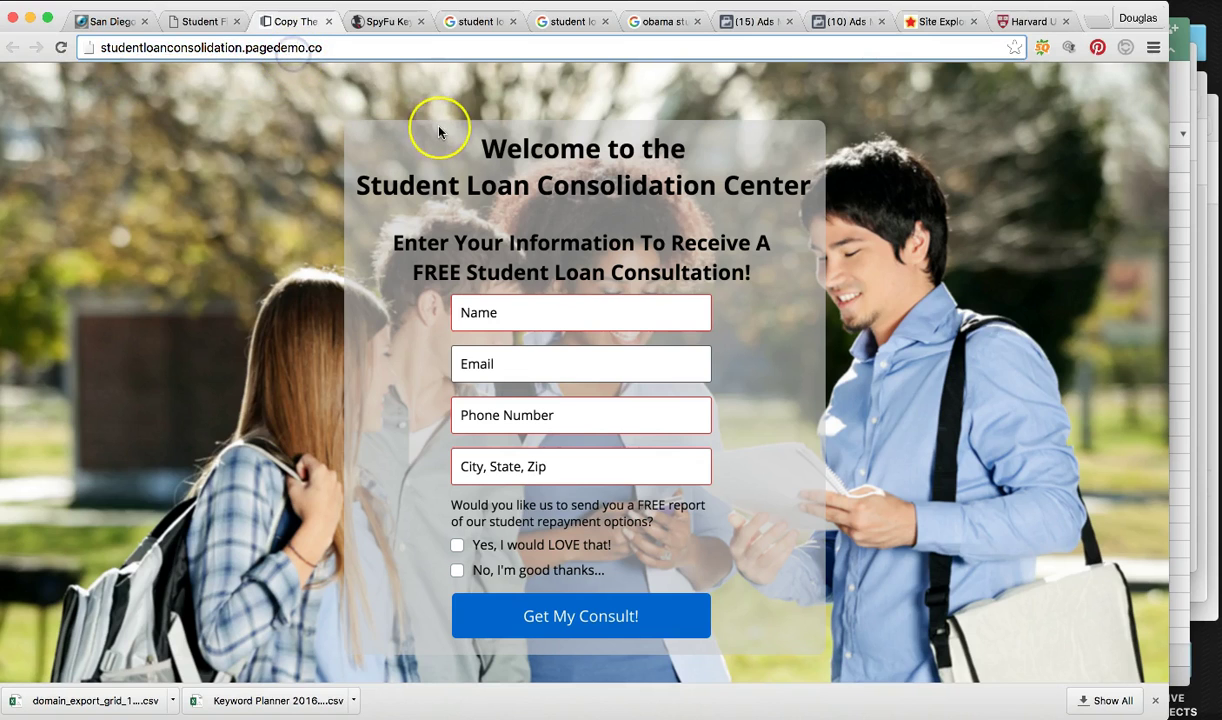
Examine the Student Loan Consolidation Center landing page's headline, contact fields, report checkboxes and Get My Consult! call to action
scroll(418, 119, down, 1)
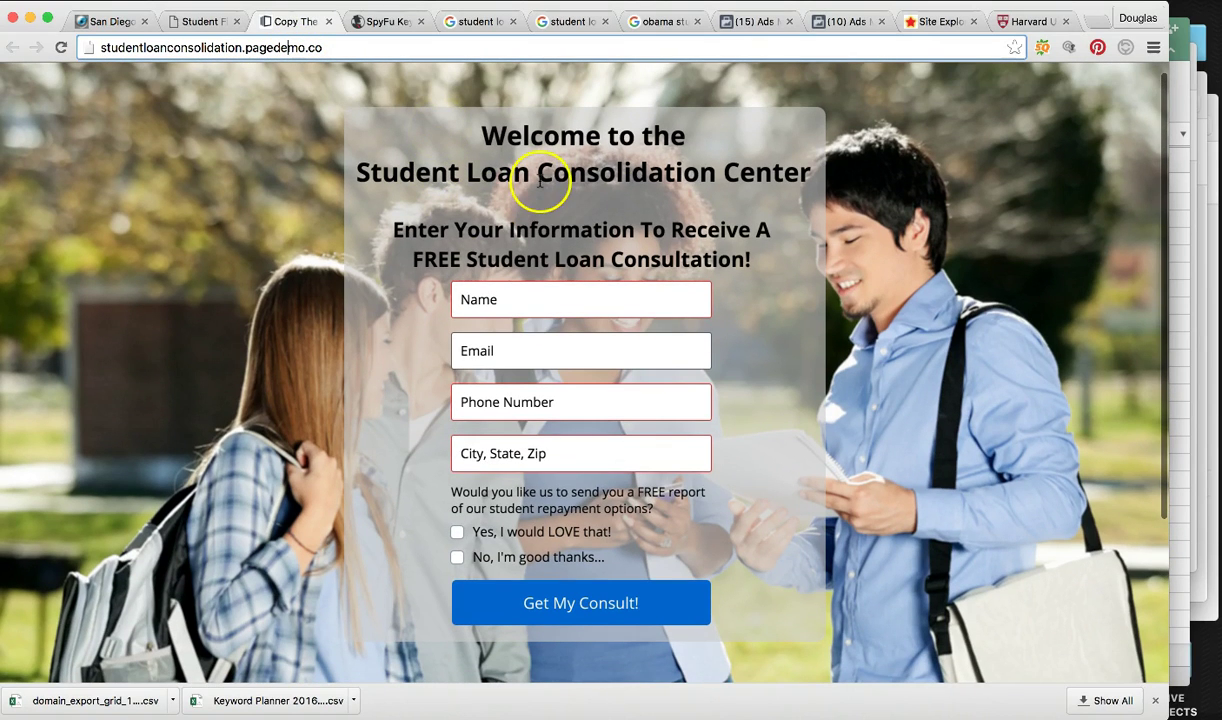
click(519, 248)
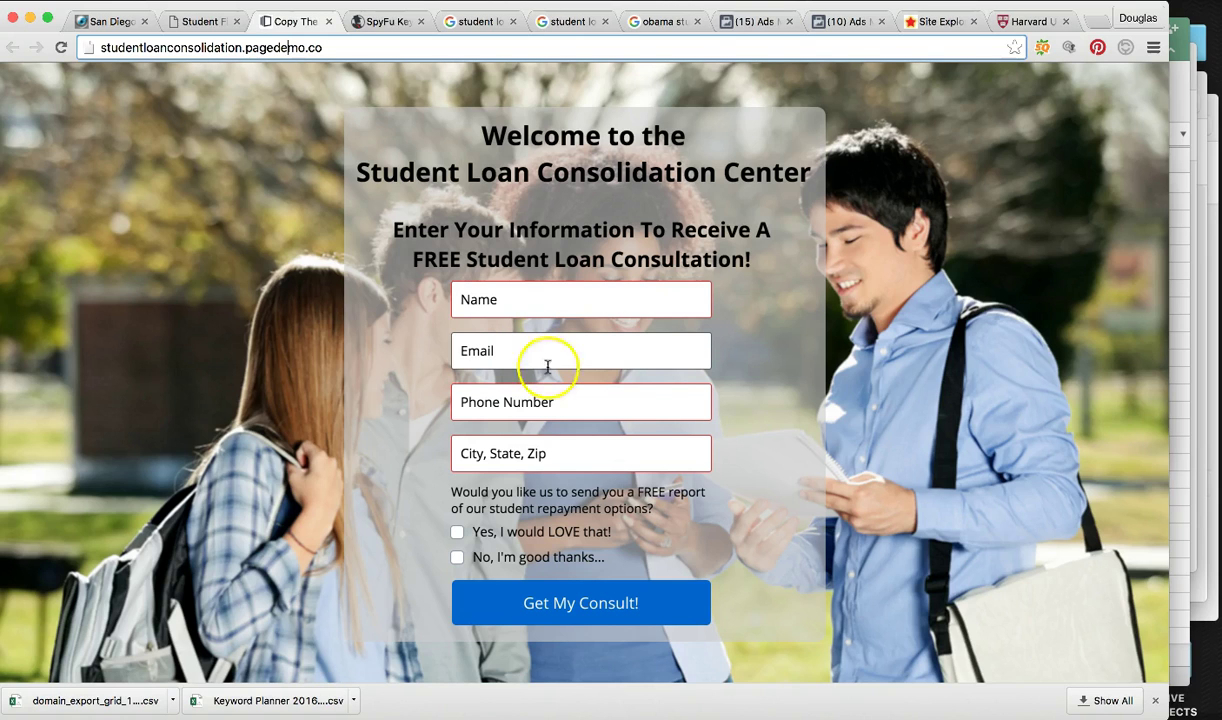
scroll(595, 409, down, 2)
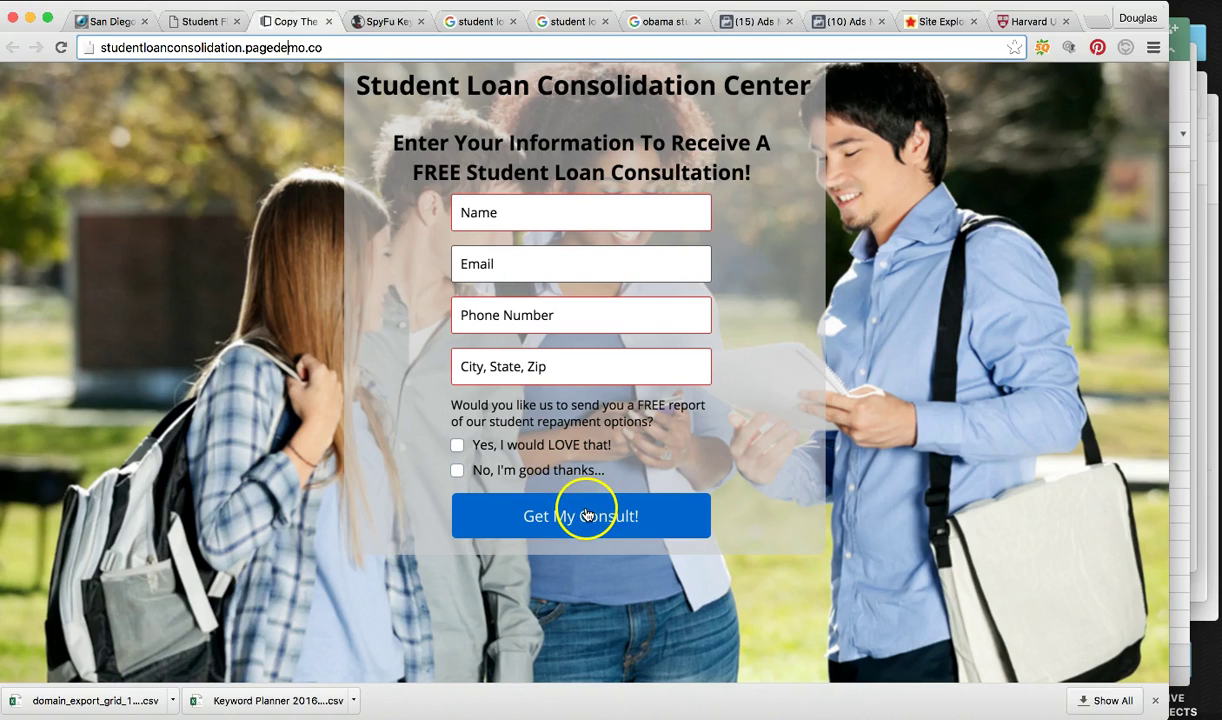
scroll(775, 455, up, 3)
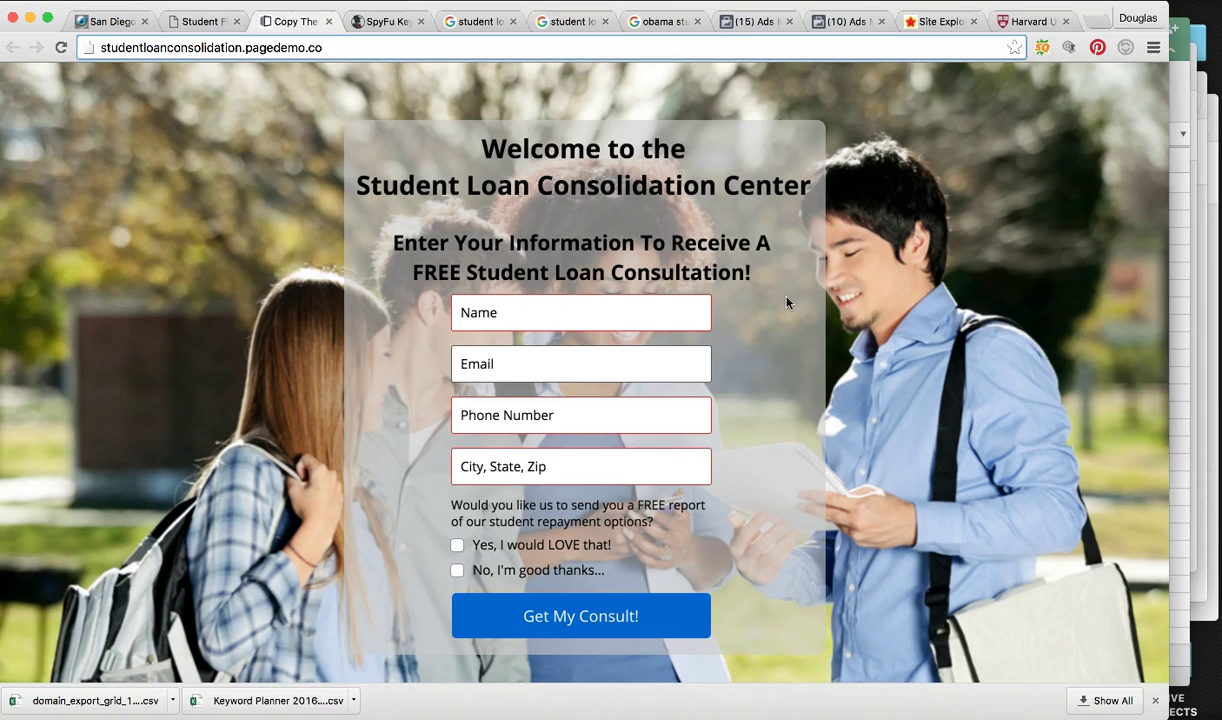
click(807, 292)
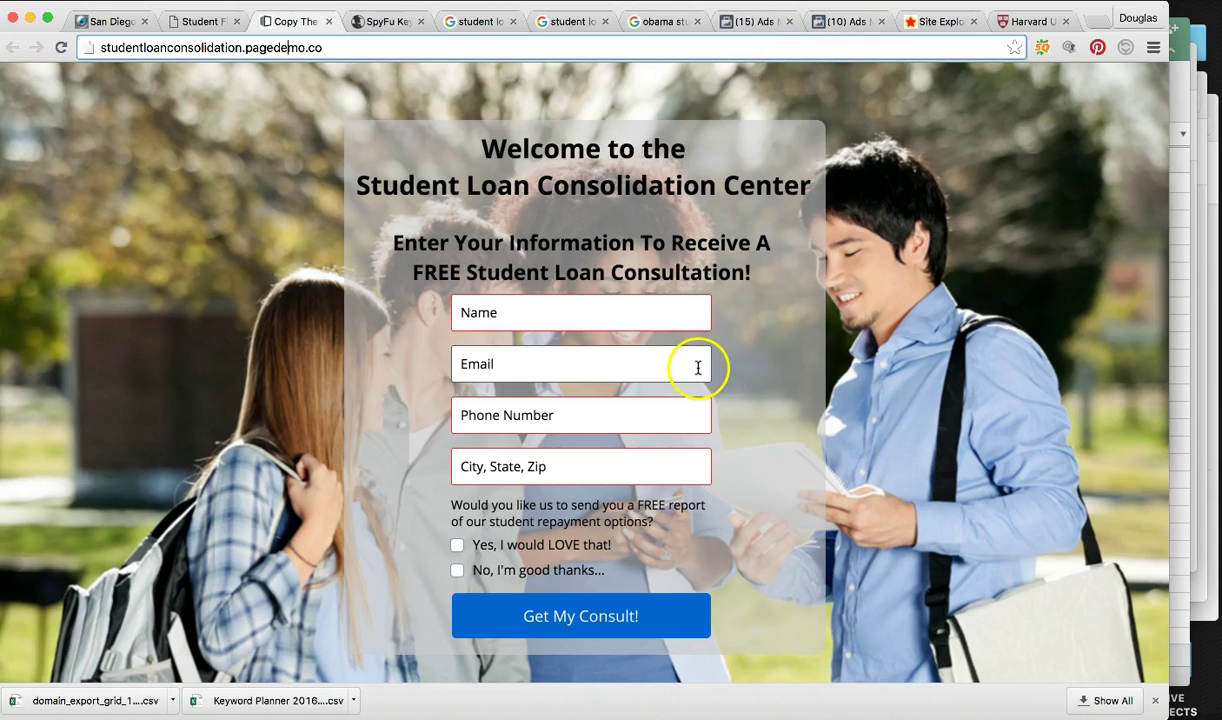
scroll(920, 185, down, 1)
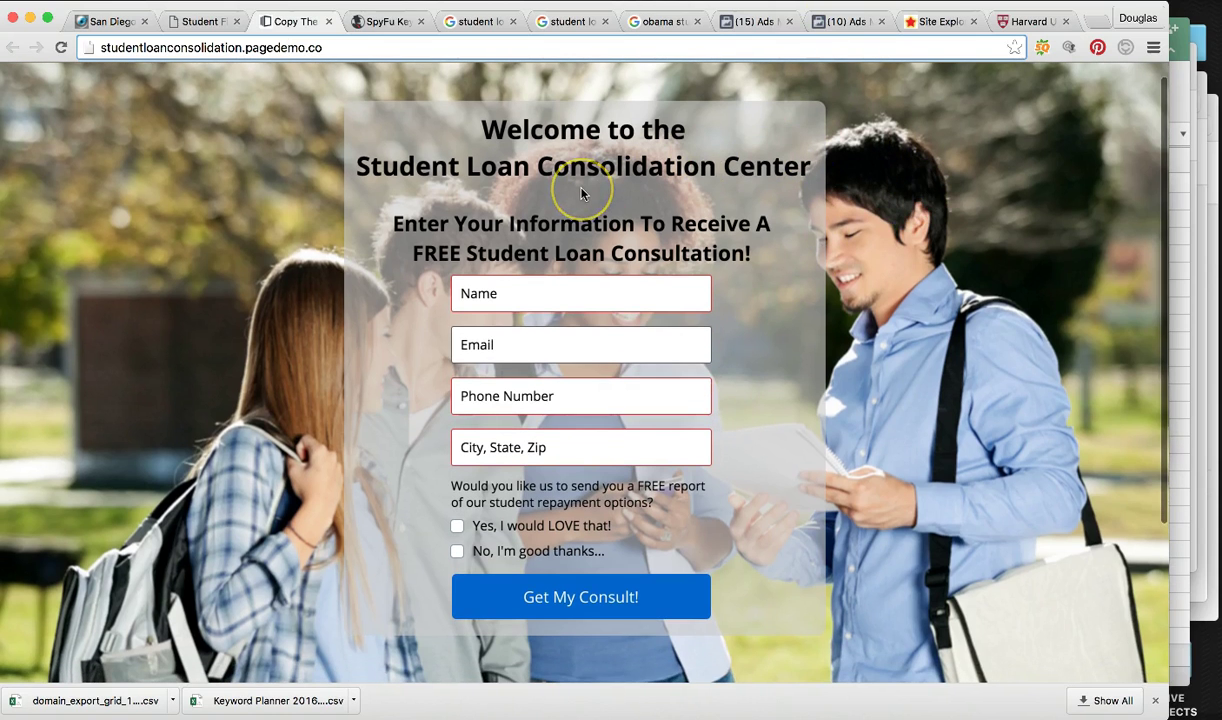
scroll(497, 190, up, 1)
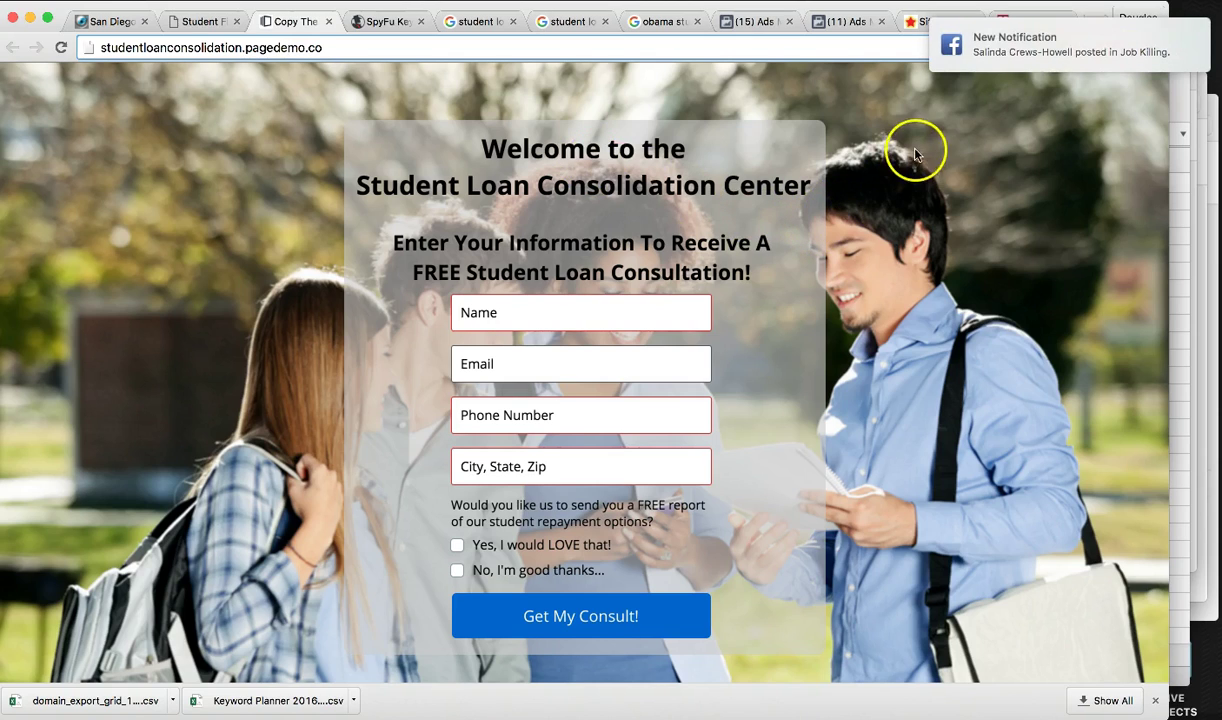
Dismiss the Facebook notification covering the landing page
scroll(920, 110, down, 1)
click(953, 36)
click(1207, 87)
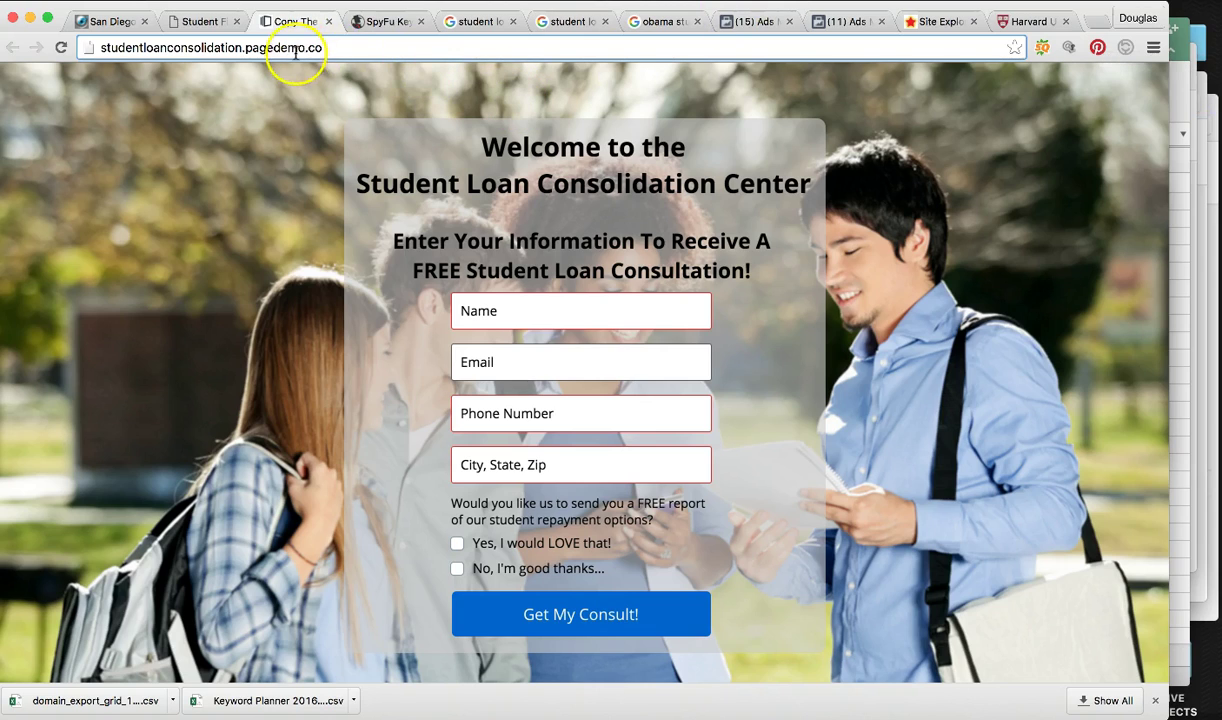
Switch to the Facebook Ads Manager ad set and go back to its Audience section
click(750, 25)
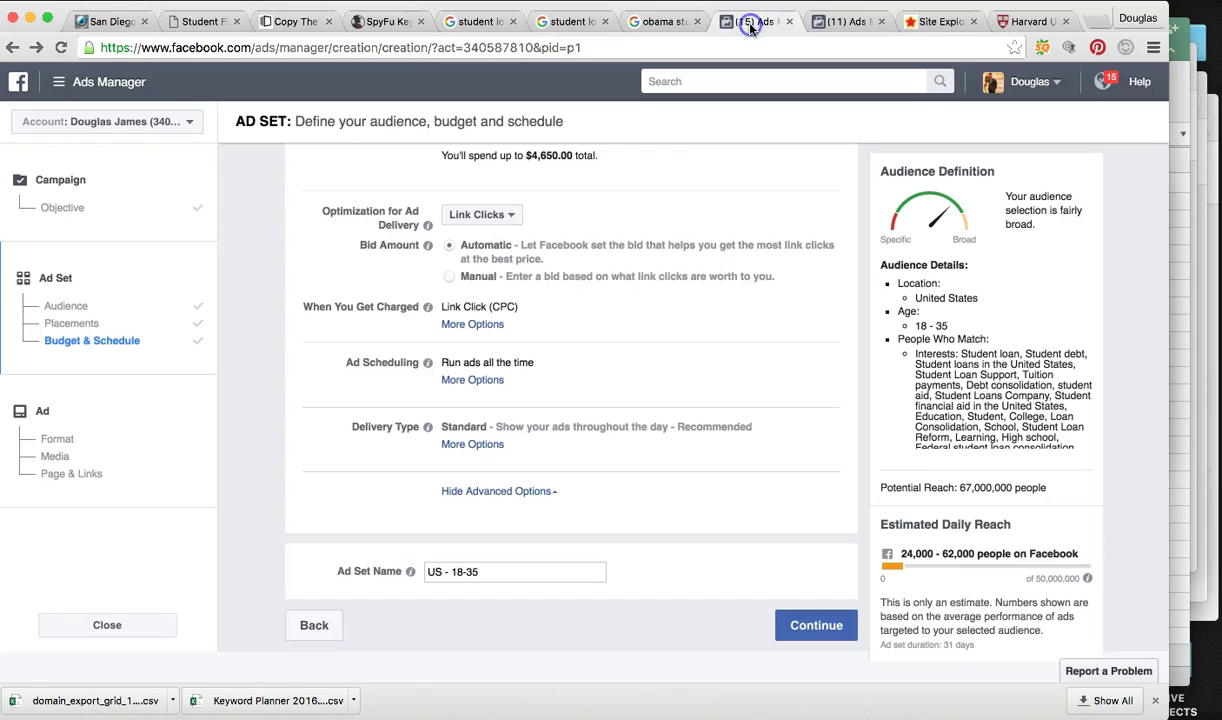
scroll(350, 262, up, 15)
scroll(354, 266, up, 4)
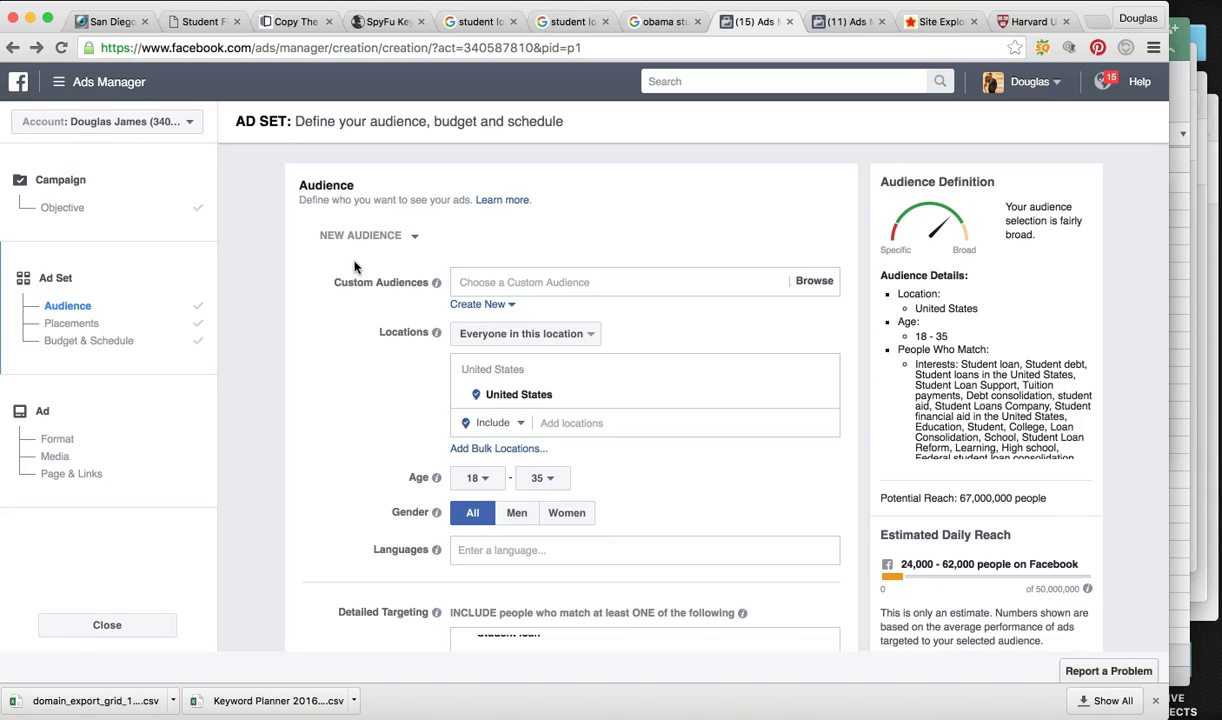
click(308, 284)
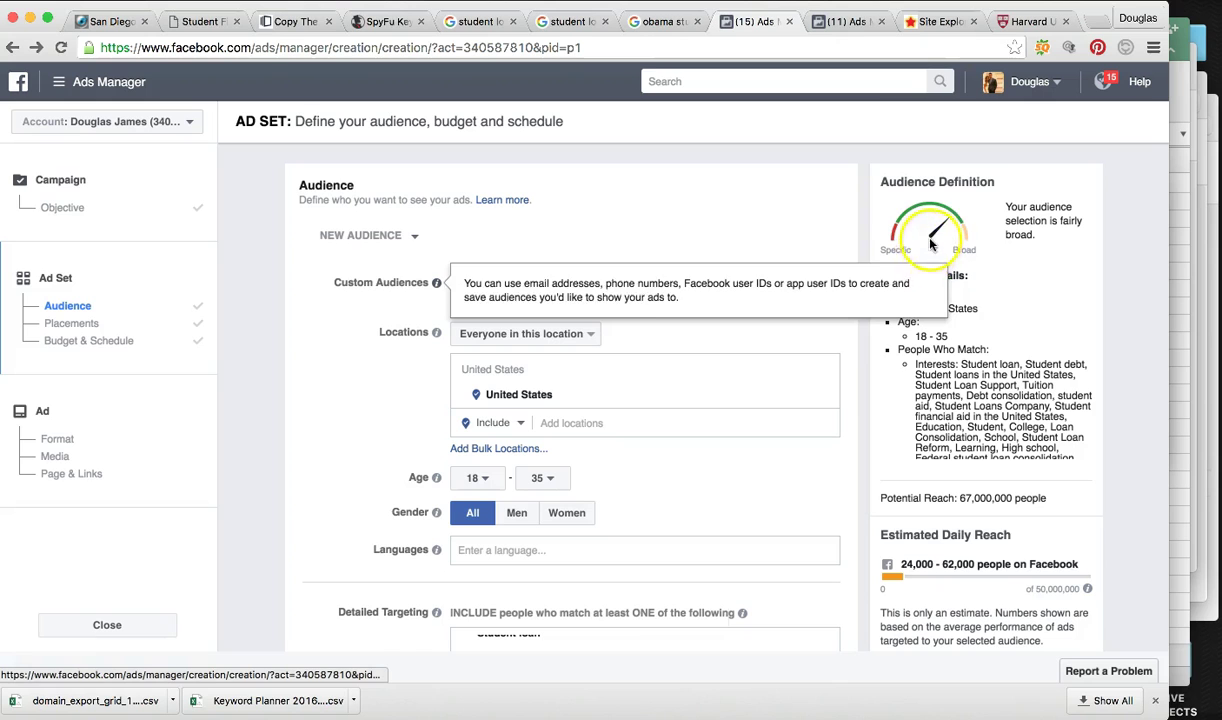
Review the ad set's location, age and targeting settings against its Audience Definition gauge
mouse_move(430, 275)
scroll(784, 427, down, 4)
scroll(784, 427, up, 3)
scroll(784, 427, down, 4)
scroll(784, 427, up, 3)
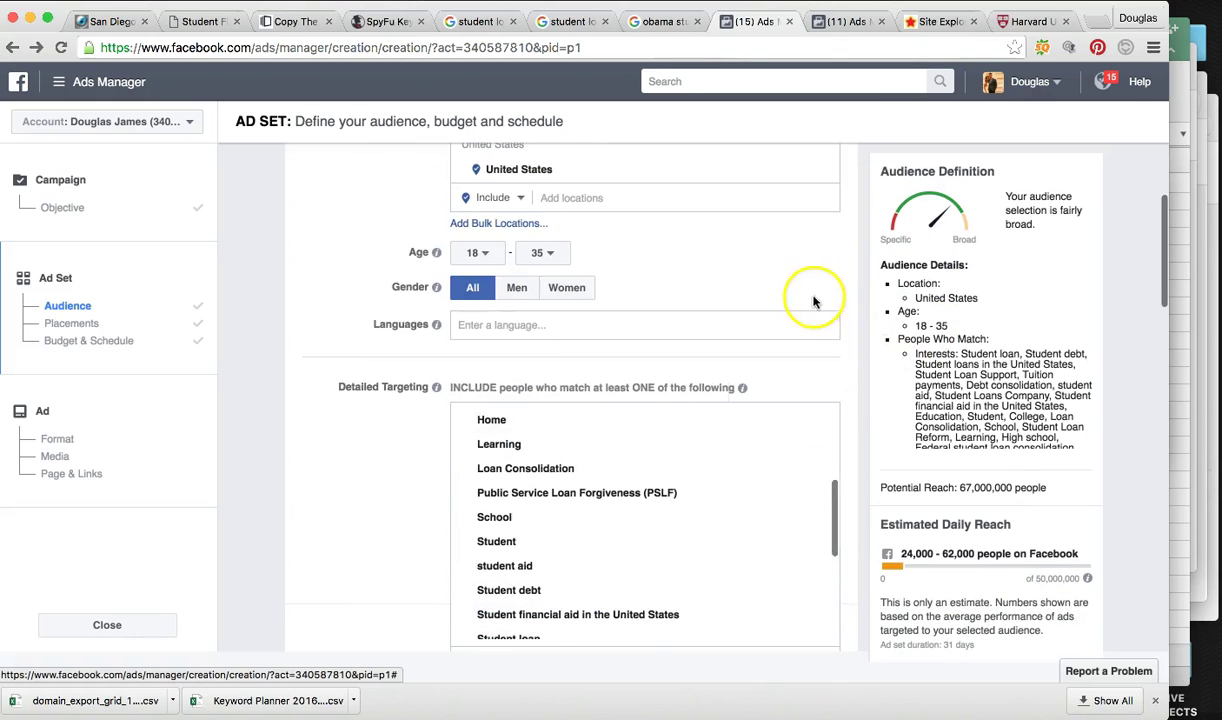
scroll(799, 300, up, 4)
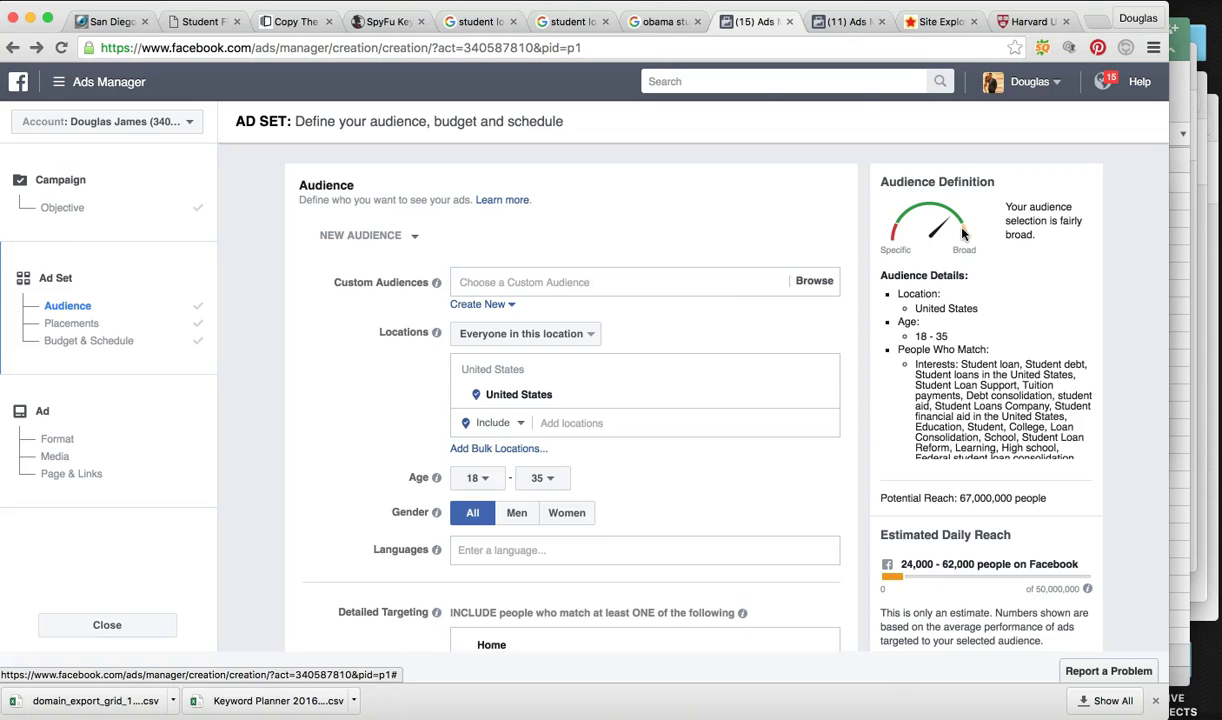
Examine the interests included under Detailed Targeting, from Home through Student Loan Support to Higher education
scroll(345, 487, down, 4)
scroll(341, 484, down, 4)
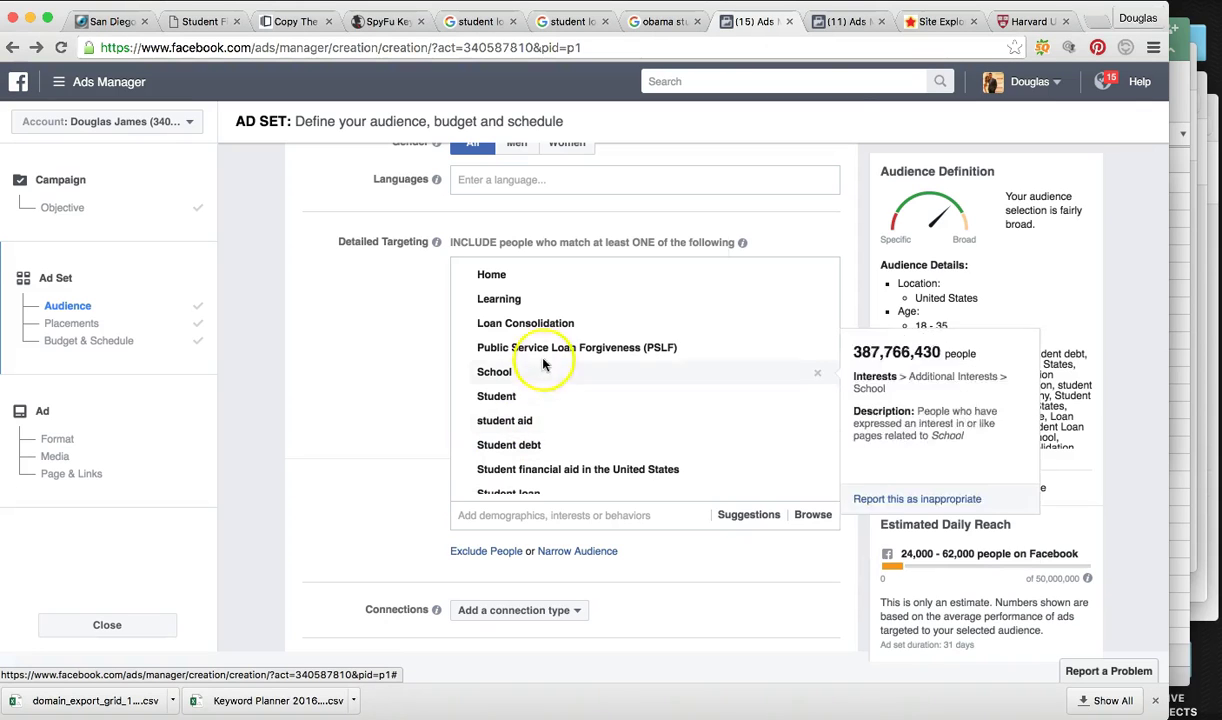
scroll(528, 327, down, 3)
scroll(528, 327, down, 2)
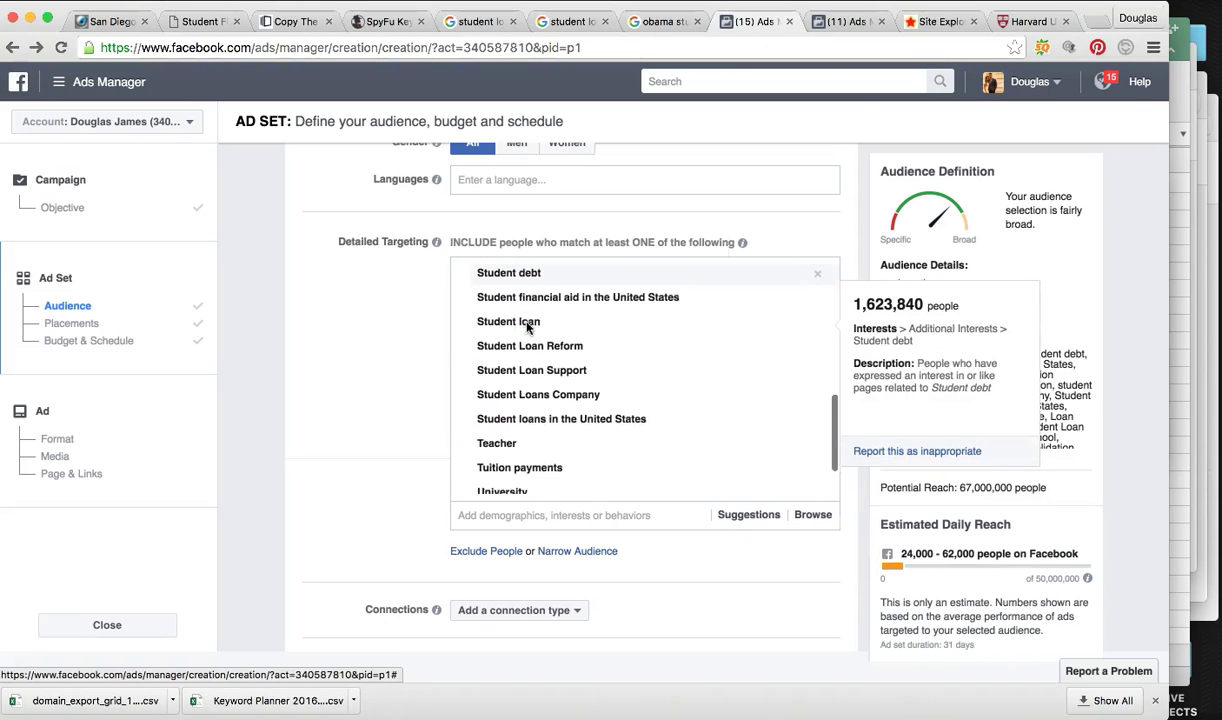
scroll(528, 327, down, 3)
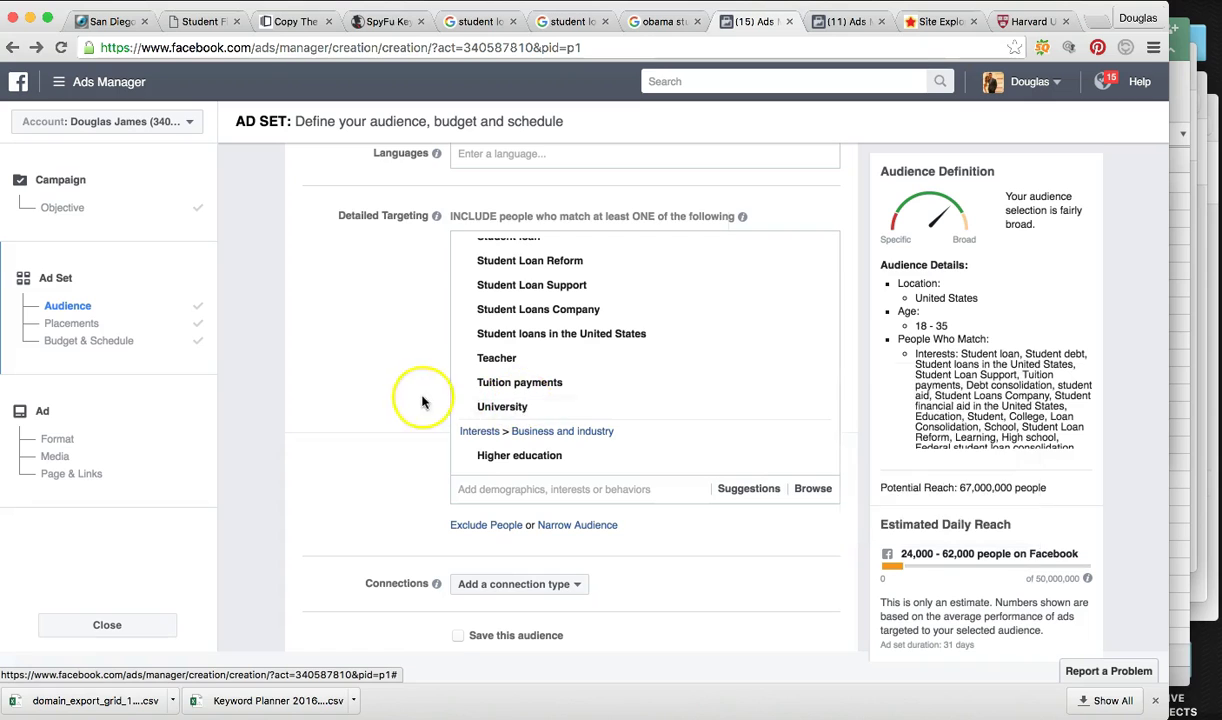
Review the Detailed Targeting interests again, along with the ad set's location, age and gender settings
scroll(490, 385, up, 4)
scroll(501, 397, up, 3)
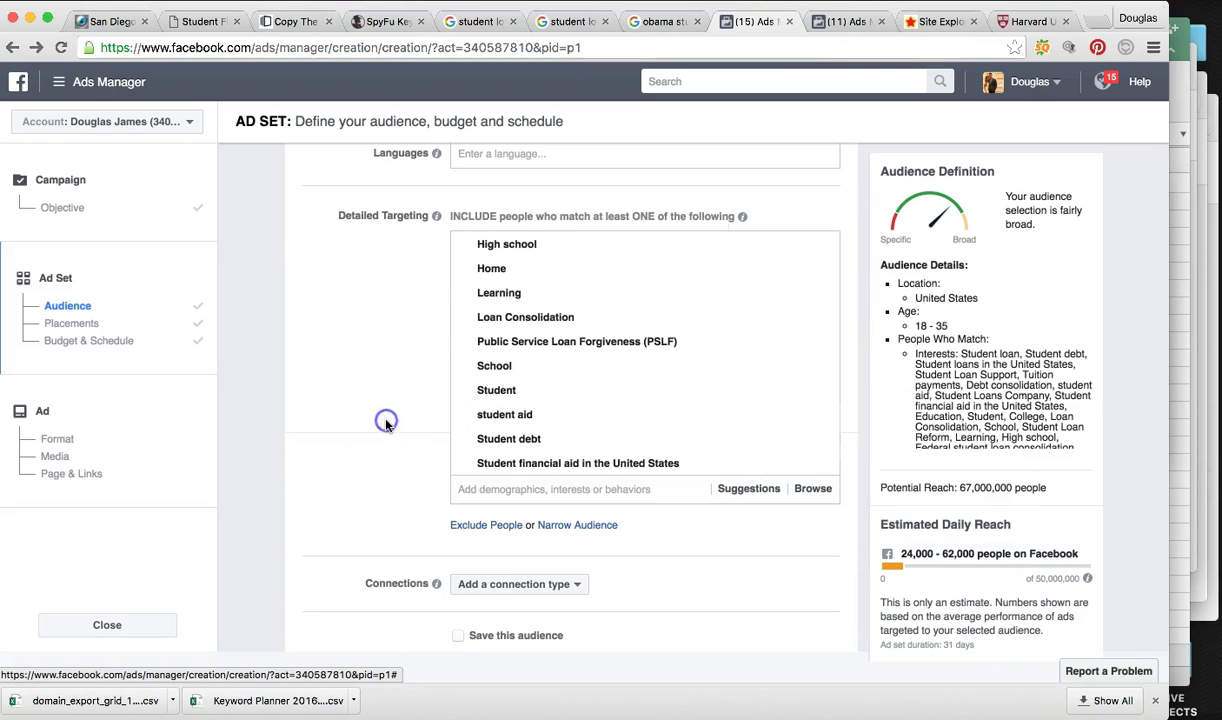
scroll(350, 481, up, 5)
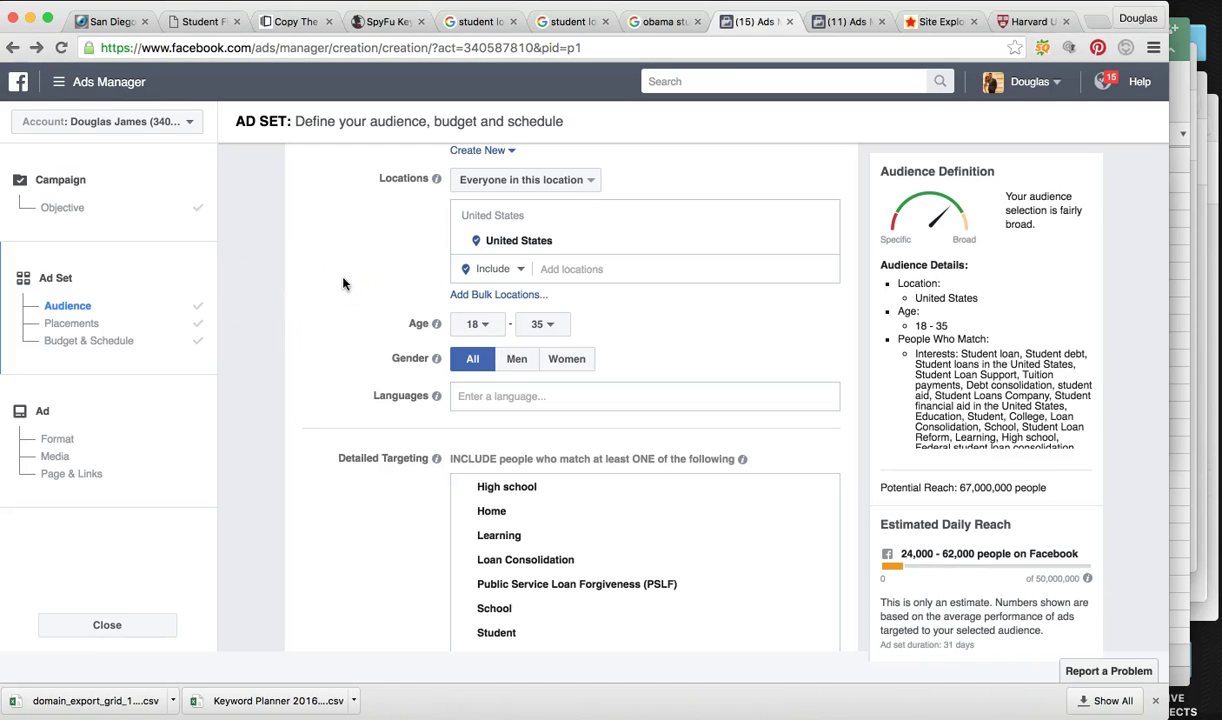
Examine the ad set's Placements, checking the device details for Audience Network, Instagram and Facebook Right Column
scroll(351, 317, down, 5)
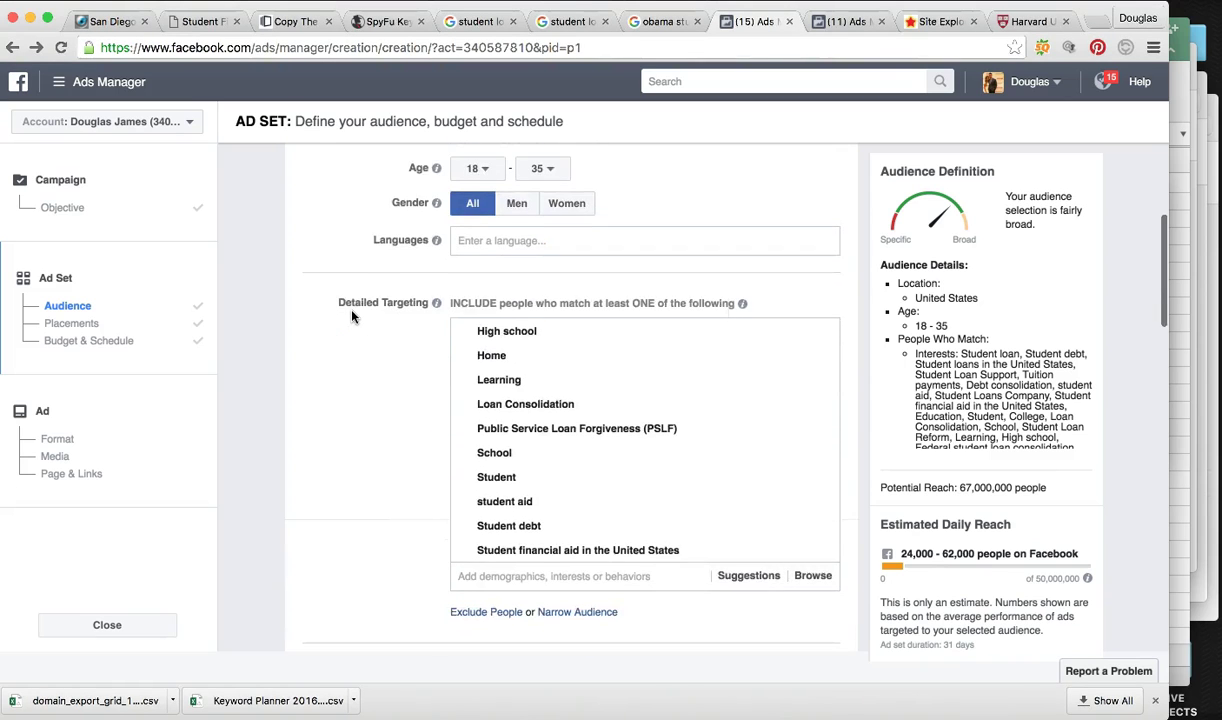
scroll(351, 317, down, 4)
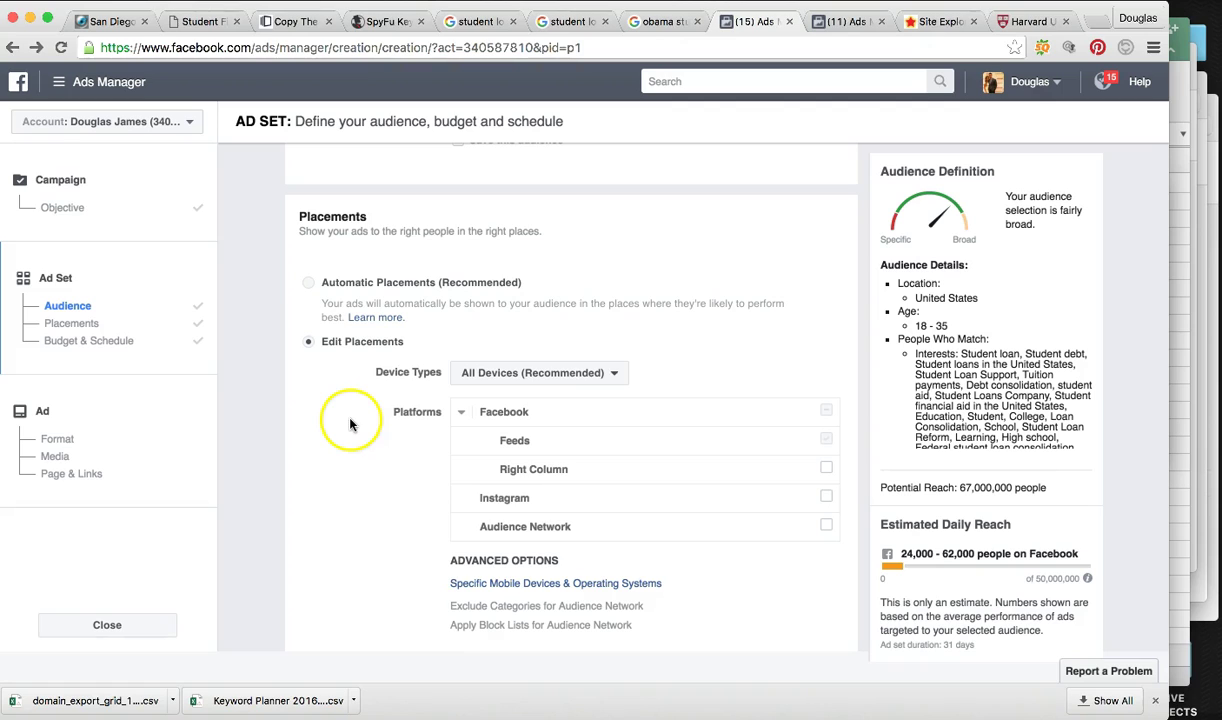
scroll(367, 443, down, 1)
scroll(367, 443, down, 2)
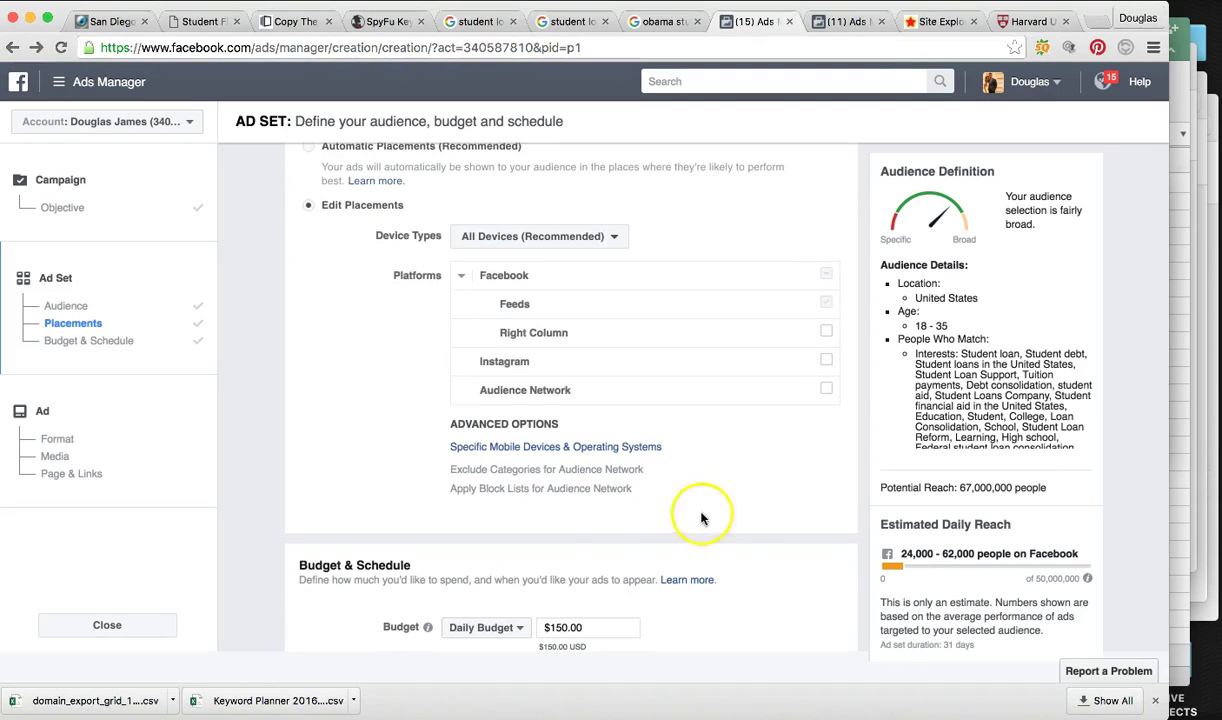
mouse_move(485, 392)
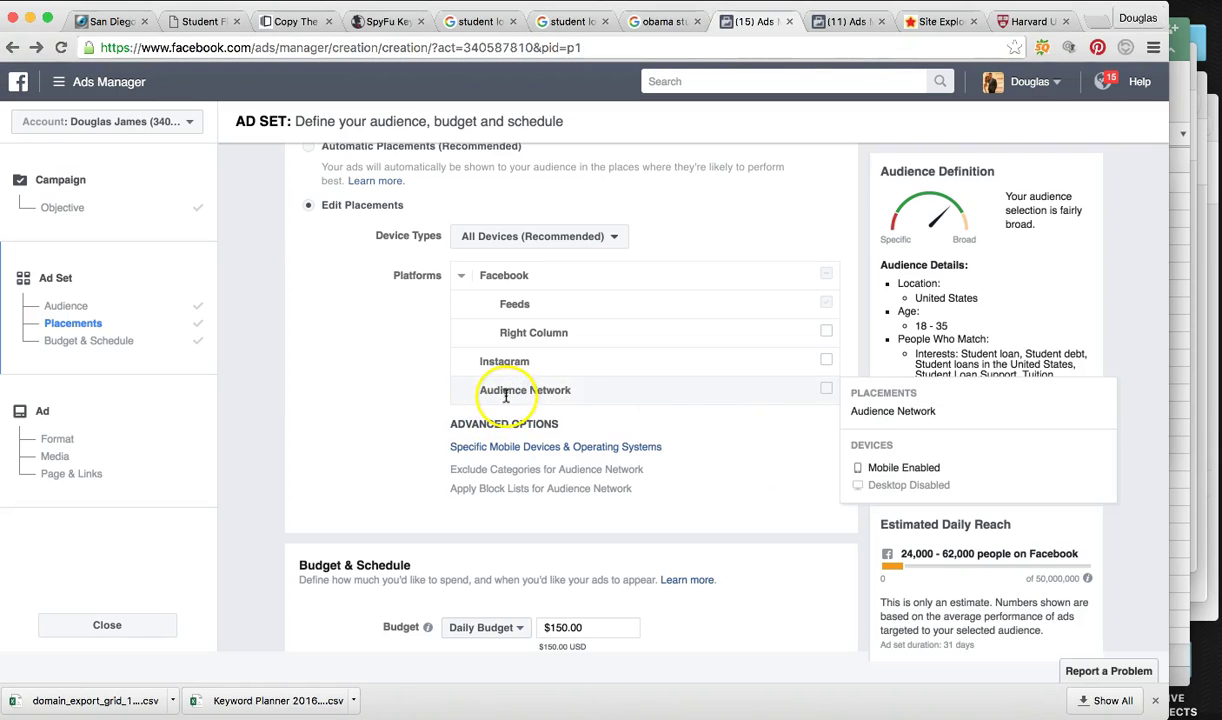
mouse_move(491, 362)
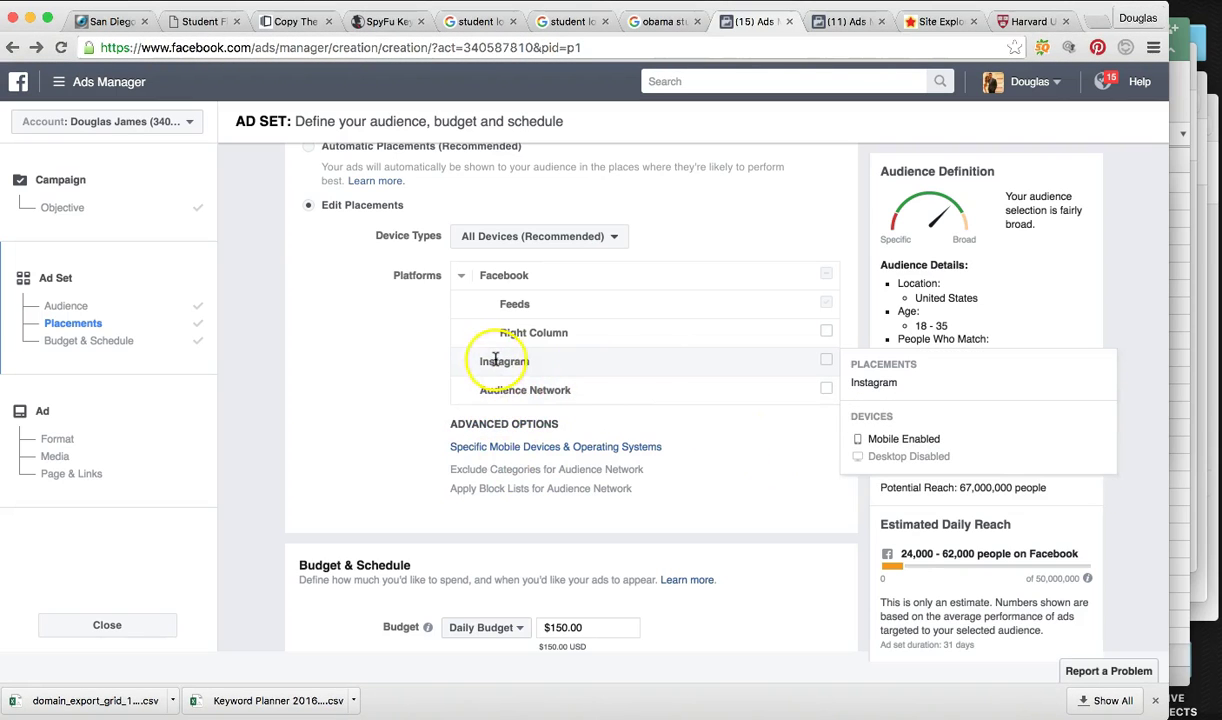
mouse_move(548, 331)
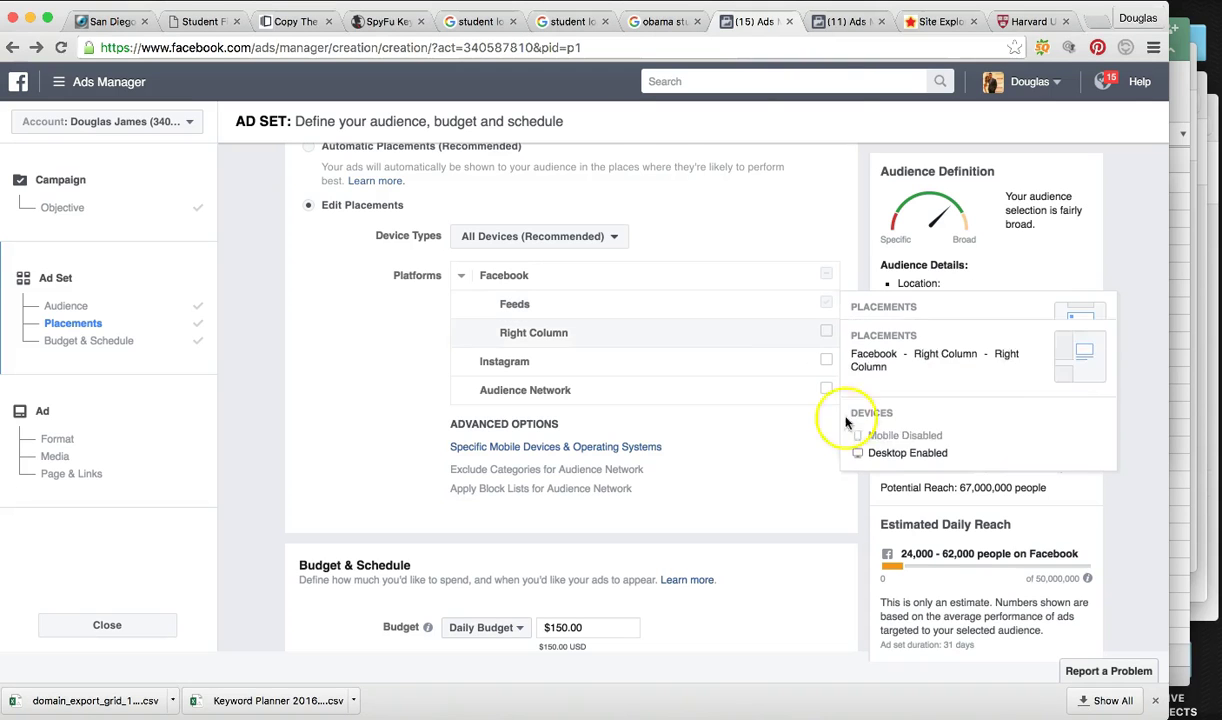
click(832, 491)
Review the Budget & Schedule section, covering the daily budget, start and end dates, bid amount and delivery options
scroll(832, 491, down, 3)
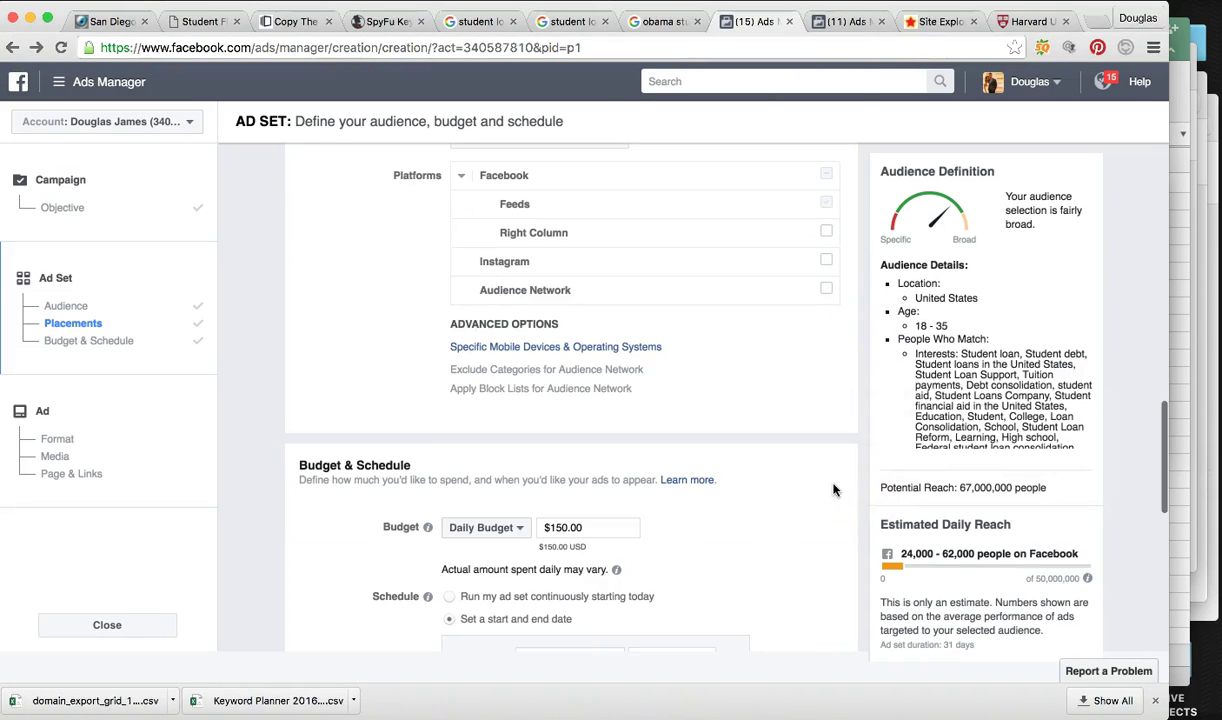
click(745, 498)
scroll(745, 498, down, 3)
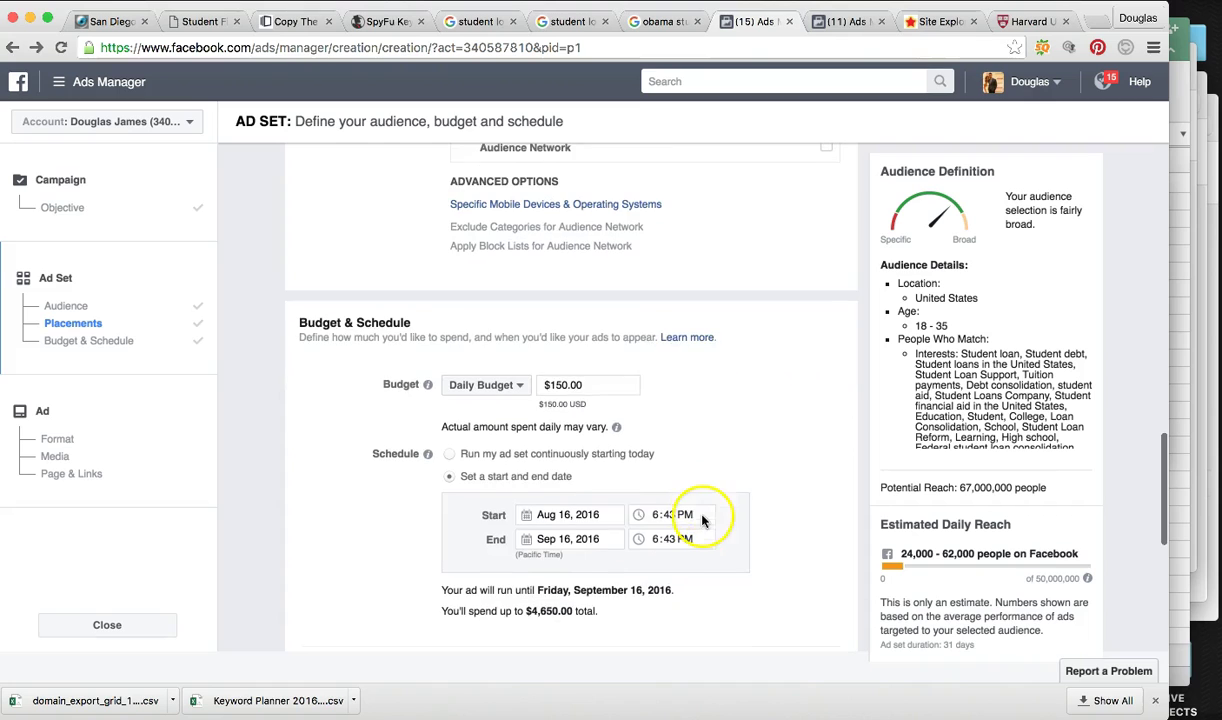
click(548, 388)
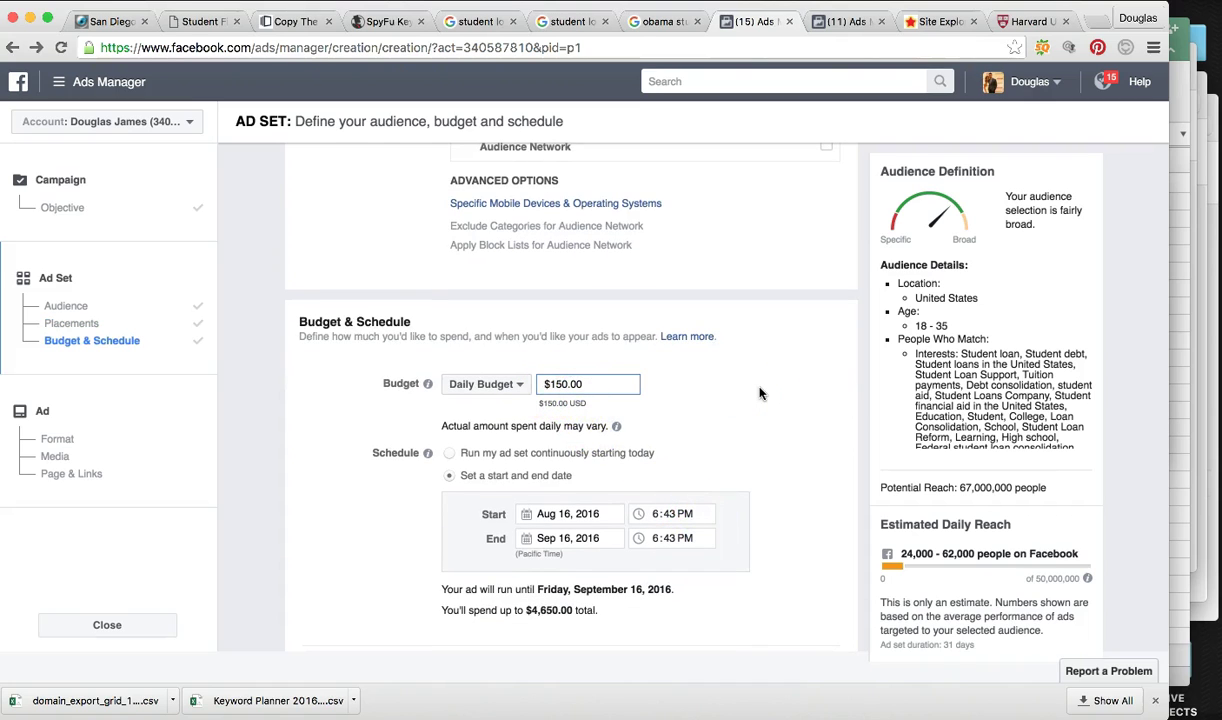
scroll(760, 393, up, 1)
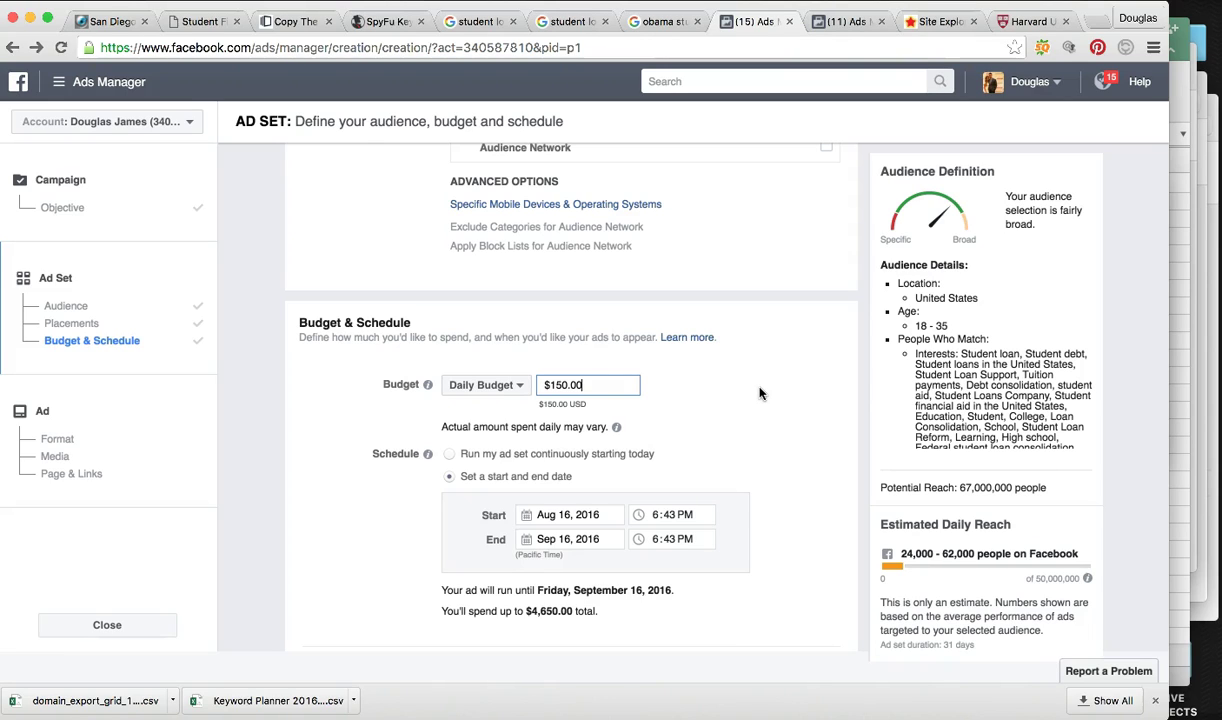
click(760, 390)
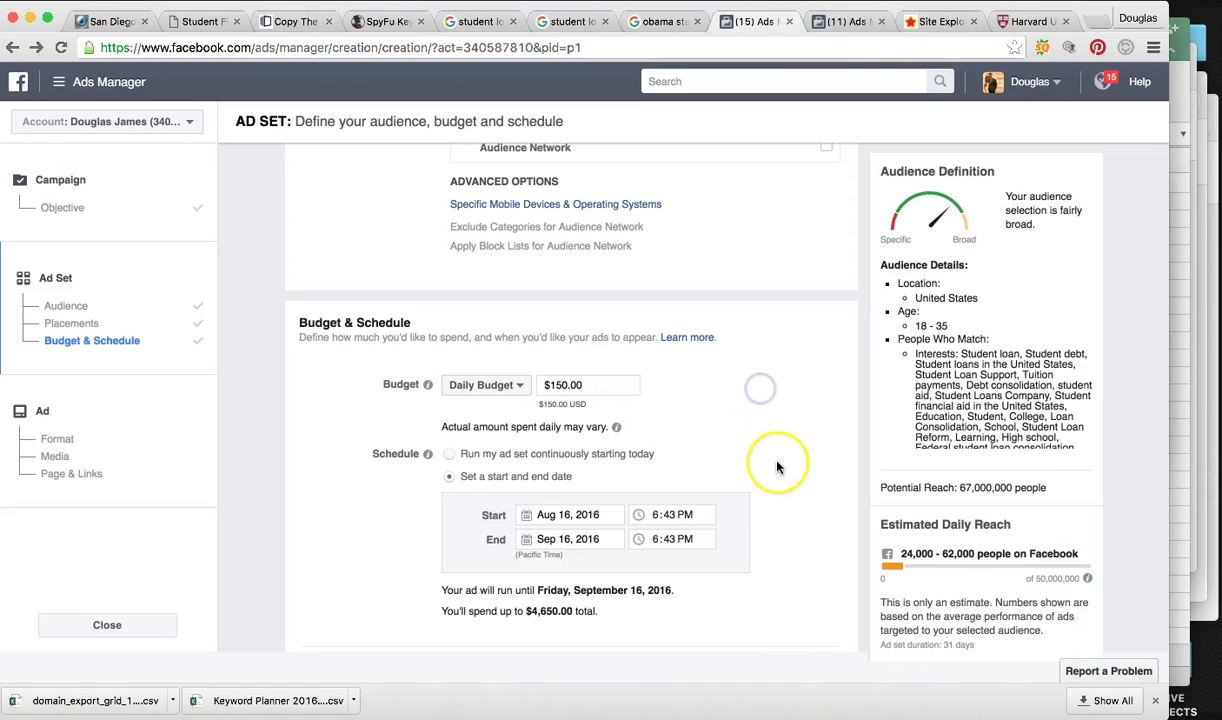
scroll(777, 464, down, 4)
scroll(777, 467, down, 3)
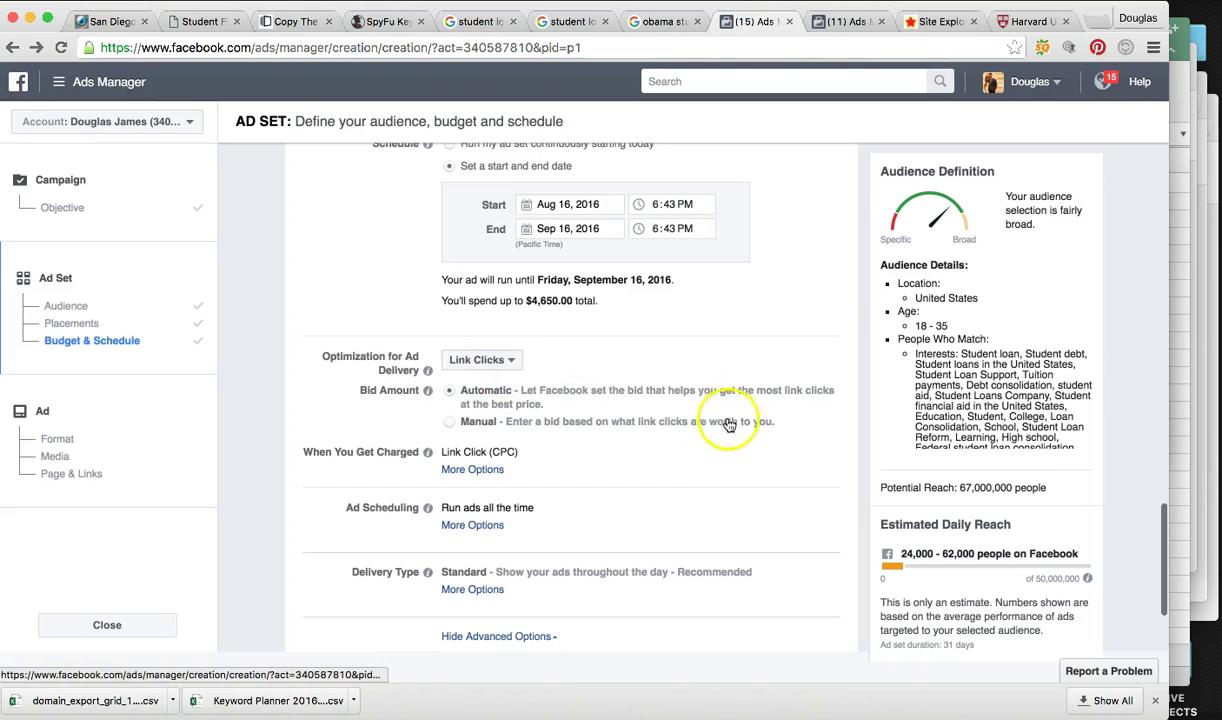
scroll(704, 458, down, 2)
scroll(704, 458, up, 5)
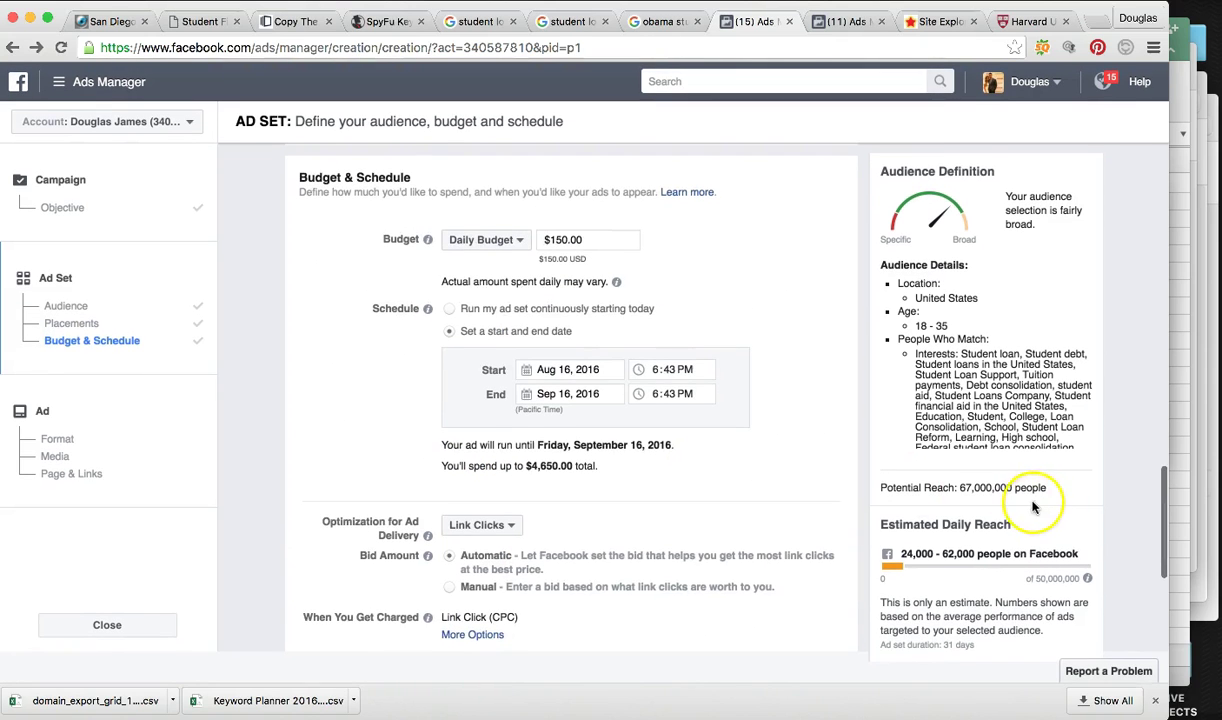
Highlight the ad set's Potential Reach and Estimated Daily Reach figures
mouse_move(1048, 490)
mouse_down()
mouse_move(960, 488)
mouse_move(1048, 485)
mouse_up()
click(960, 488)
click(1048, 486)
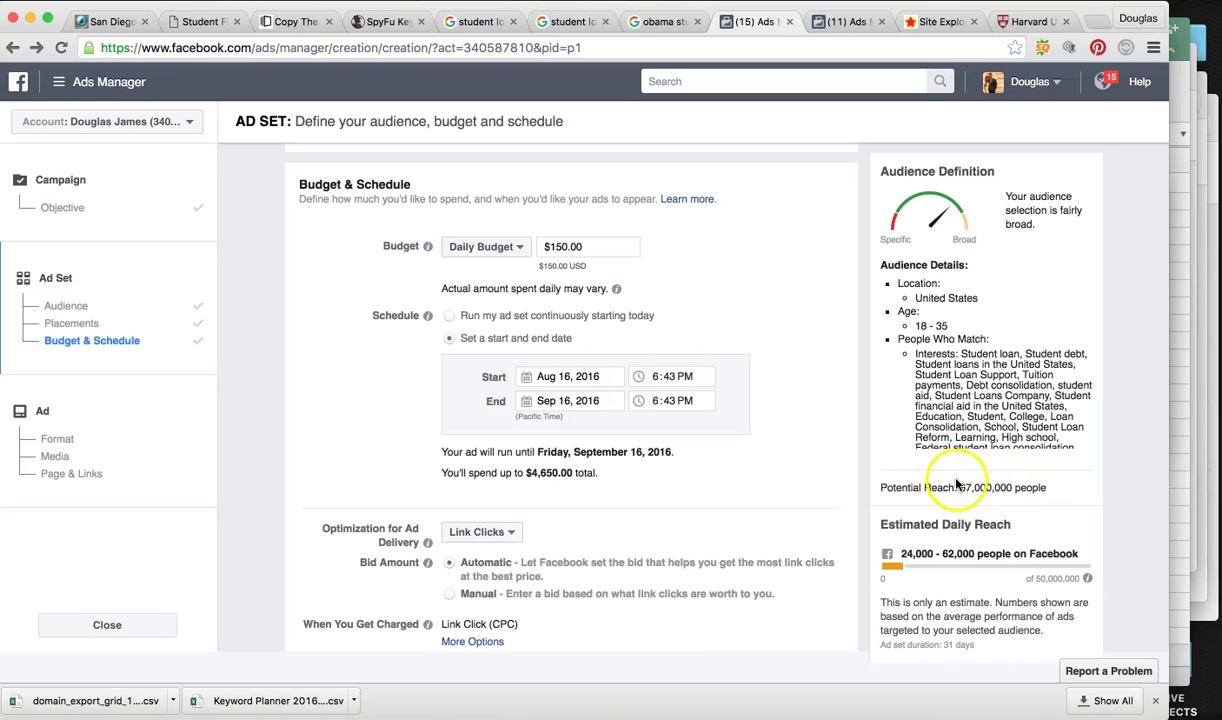
drag(958, 488, 1048, 491)
click(900, 558)
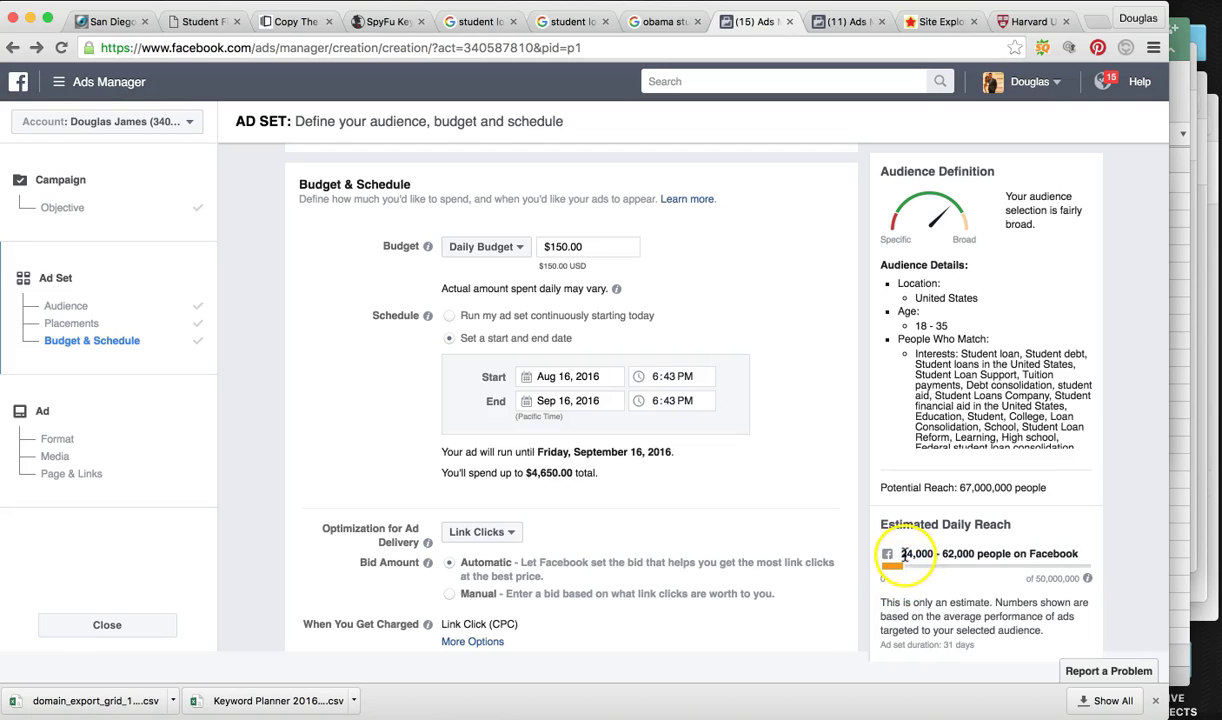
drag(900, 555, 968, 556)
click(970, 556)
Switch to the Student Loan Consolidation Center landing page to show its consultation form
click(290, 21)
click(749, 388)
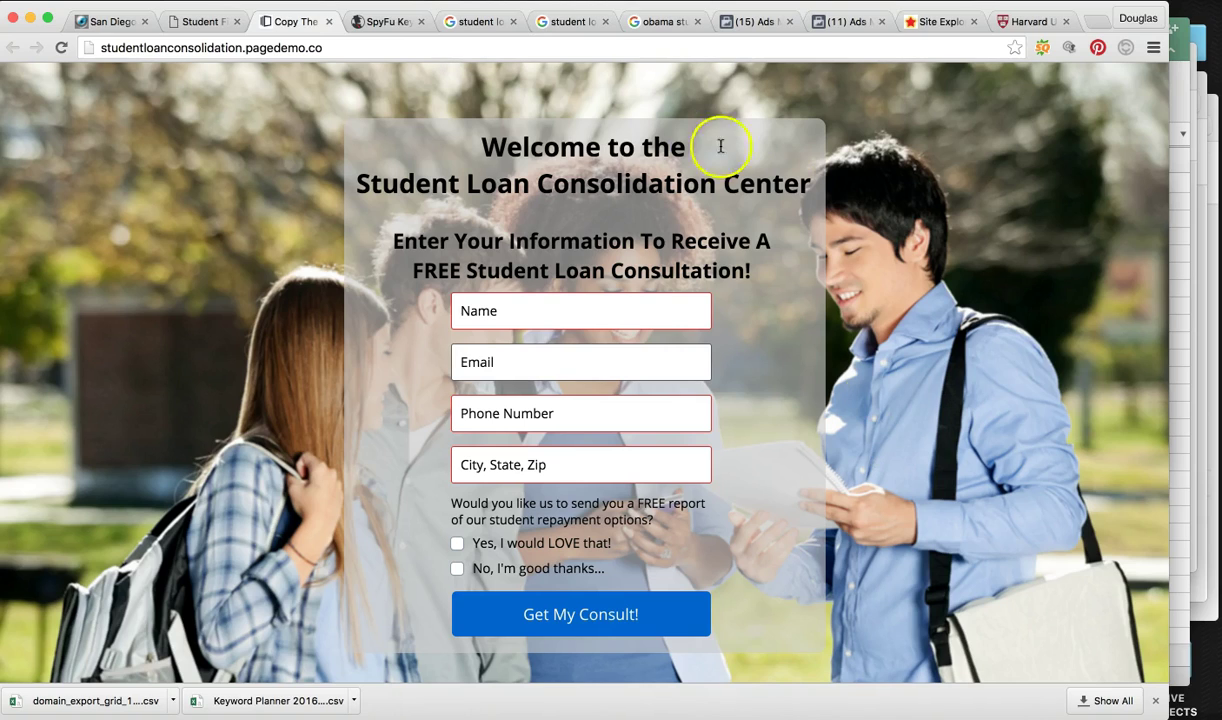
Recheck the Facebook ad set from its delivery options to its Audience section, and return to the student loan landing page
click(755, 22)
scroll(824, 309, down, 3)
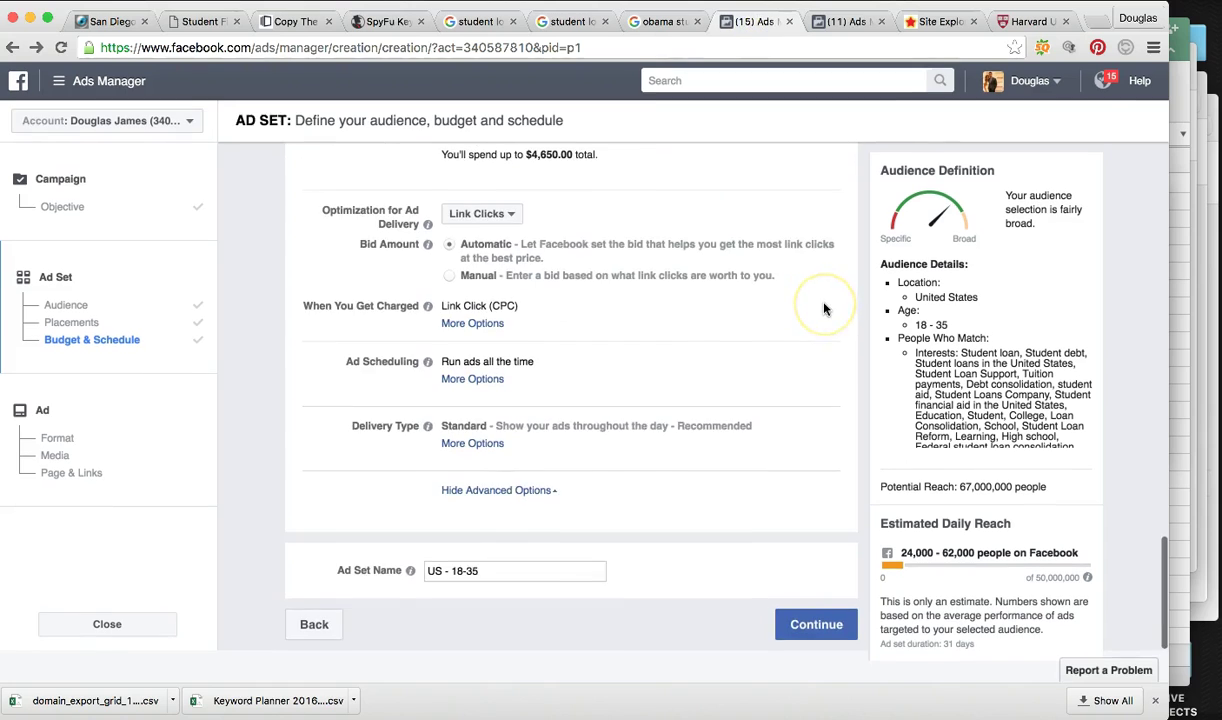
scroll(824, 309, up, 10)
scroll(824, 309, up, 10)
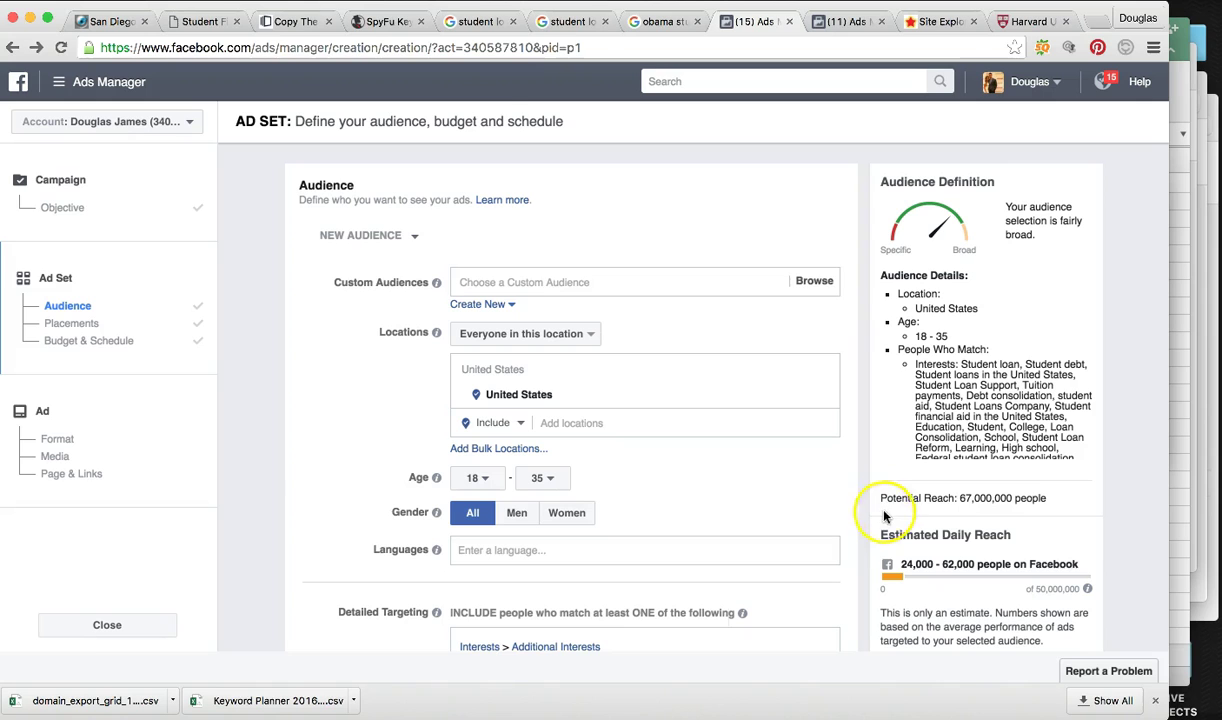
click(297, 24)
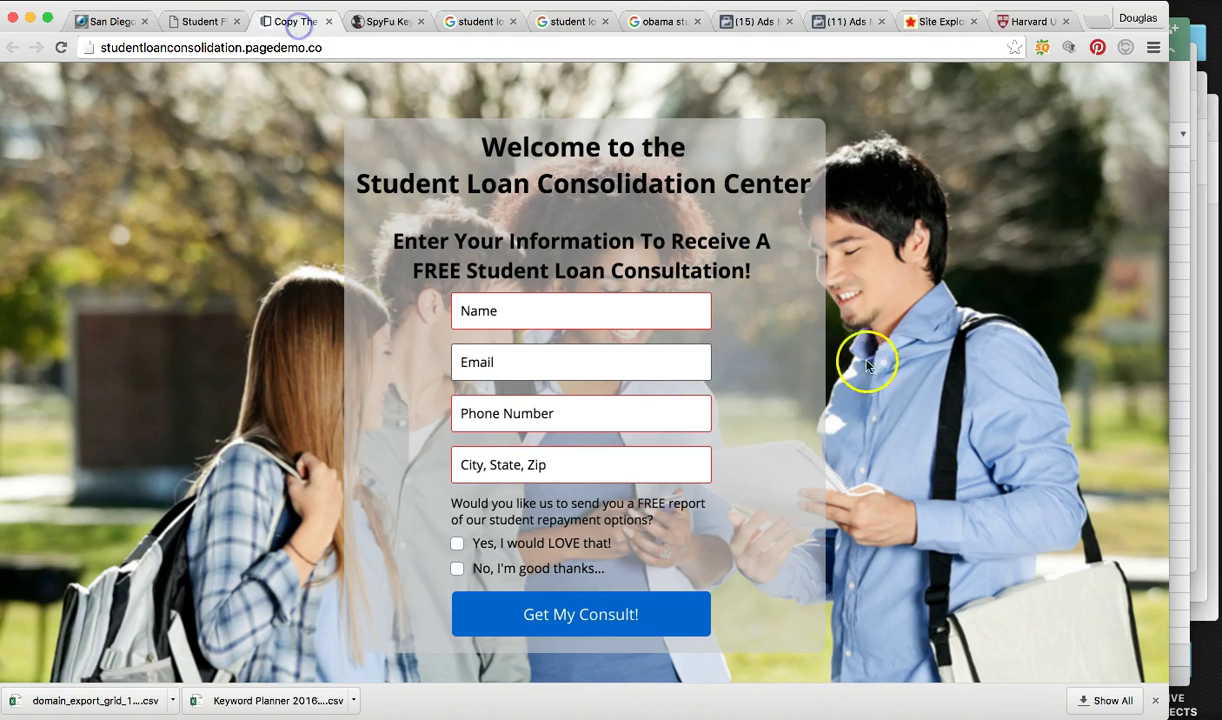